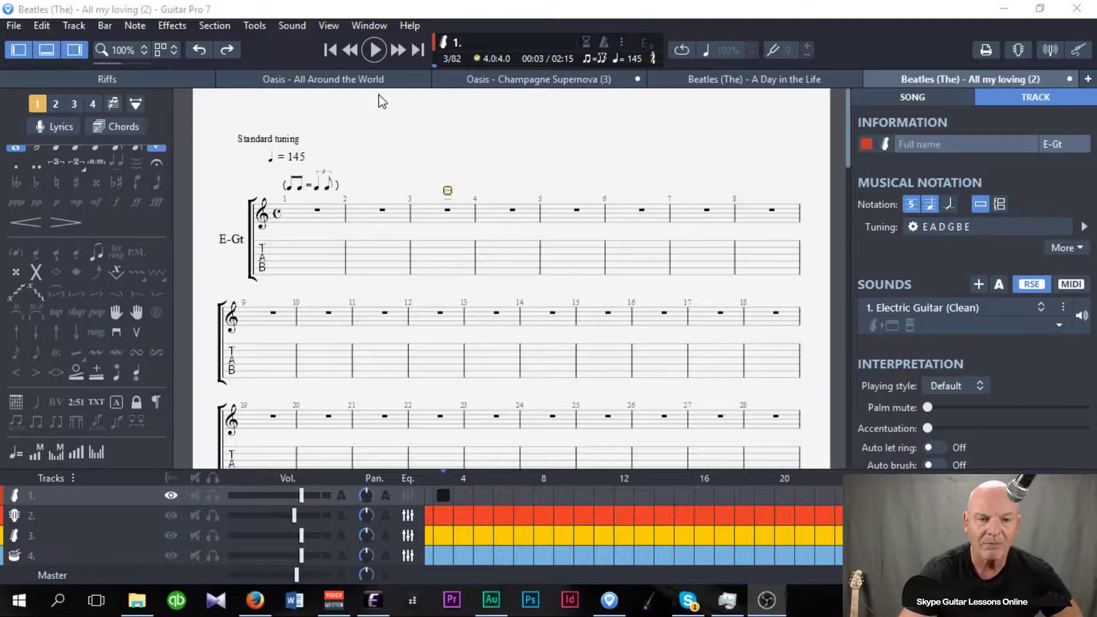
Play back the opening bars of the song and stop playback around bar 10
{"action": "left_click", "coordinate": [375, 50]}
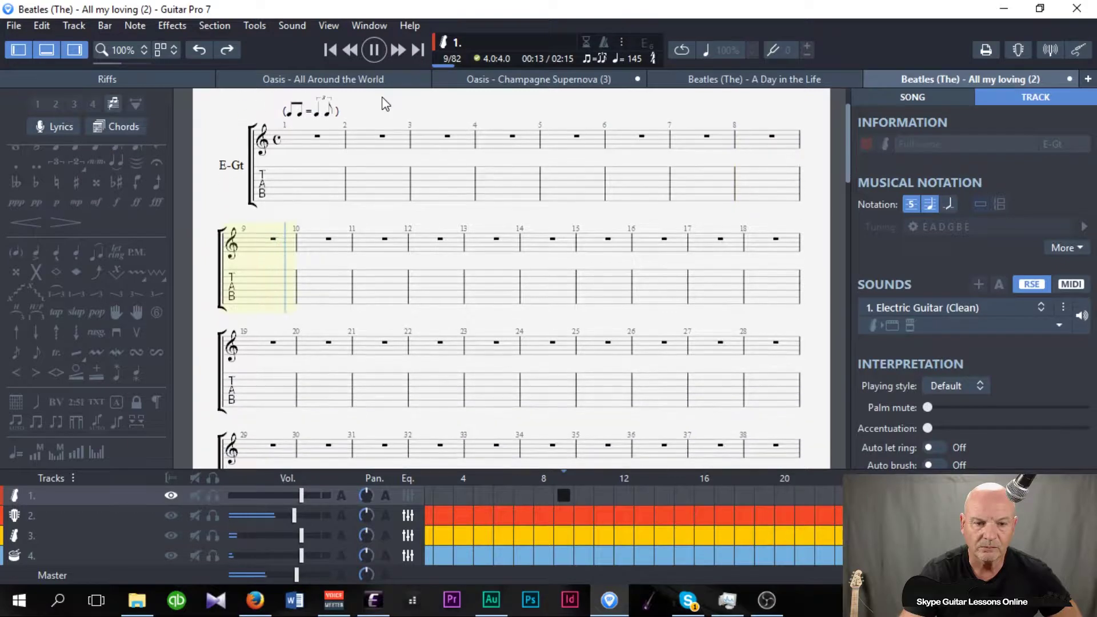
{"action": "left_click", "coordinate": [374, 51]}
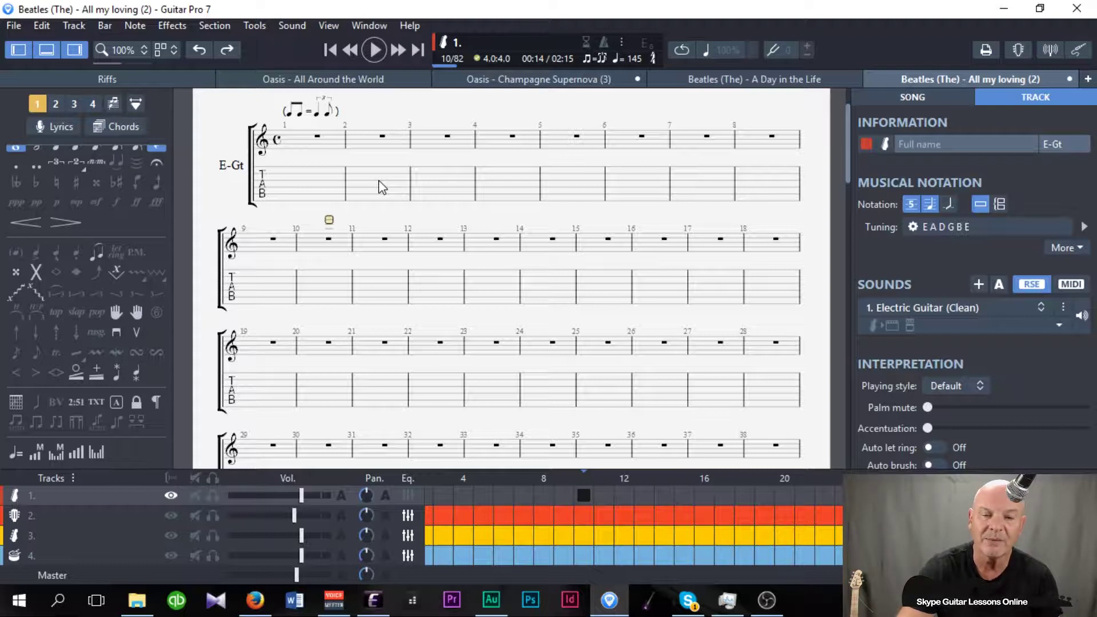
{"action": "scroll", "coordinate": [457, 220], "scroll_direction": "up", "scroll_amount": 2}
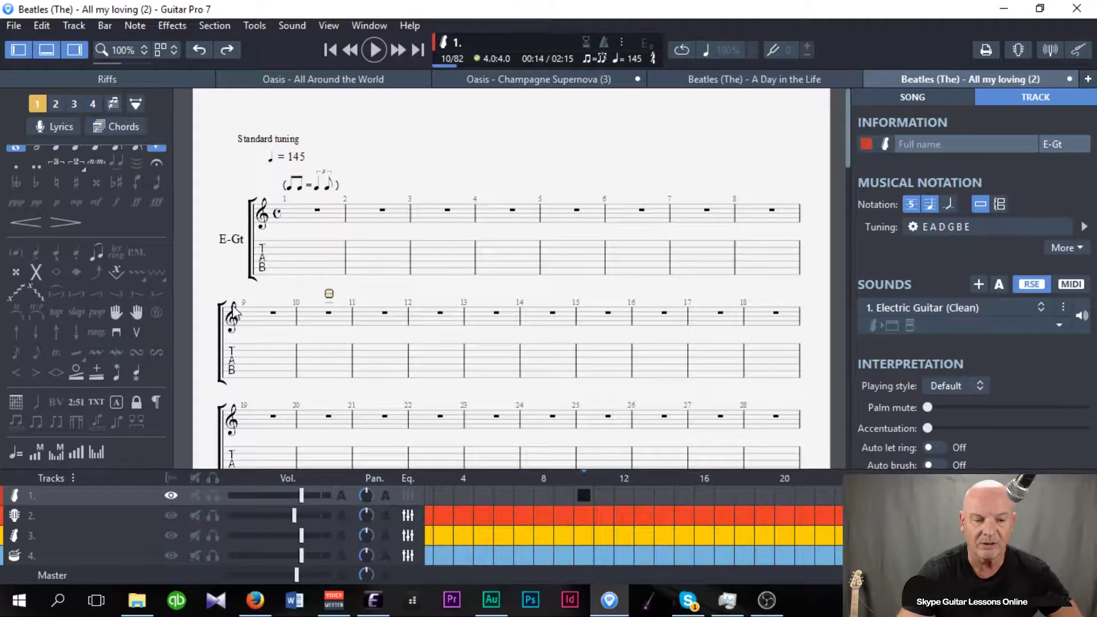
View the notation of track 2 and the drum track, and return to the first guitar track
{"action": "left_click", "coordinate": [73, 514]}
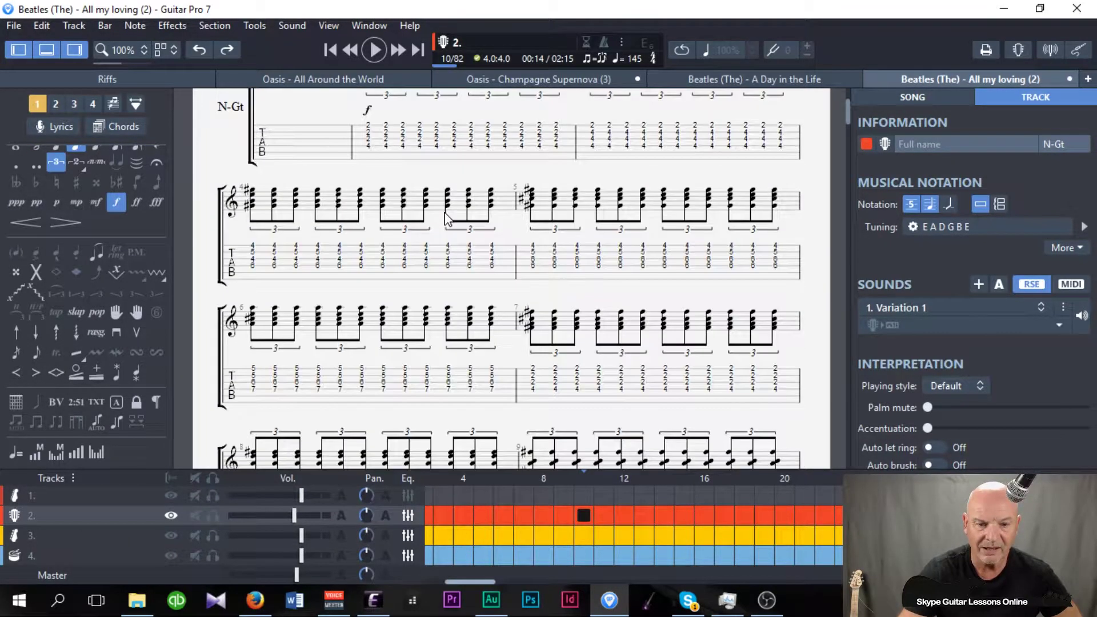
{"action": "left_click", "coordinate": [56, 554]}
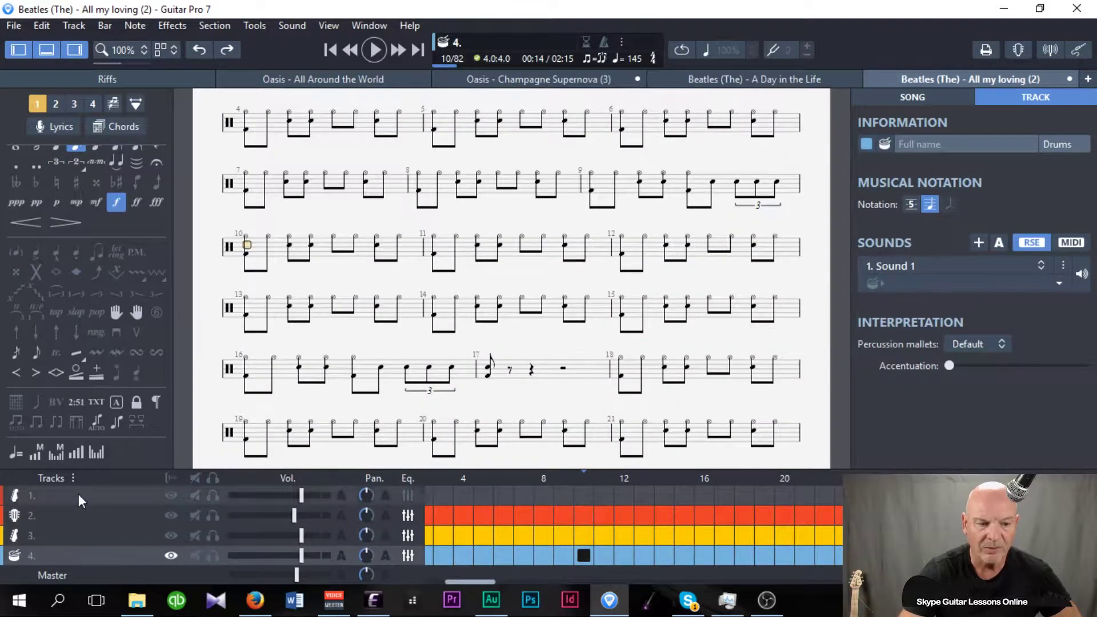
{"action": "scroll", "coordinate": [464, 240], "scroll_direction": "up", "scroll_amount": 3}
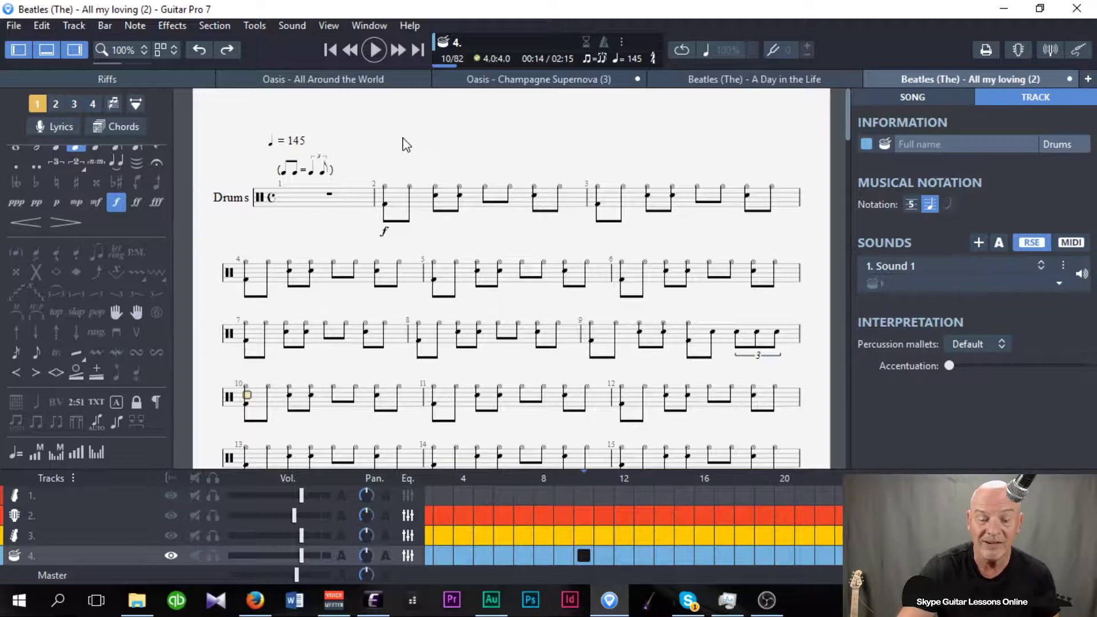
{"action": "left_click", "coordinate": [78, 503]}
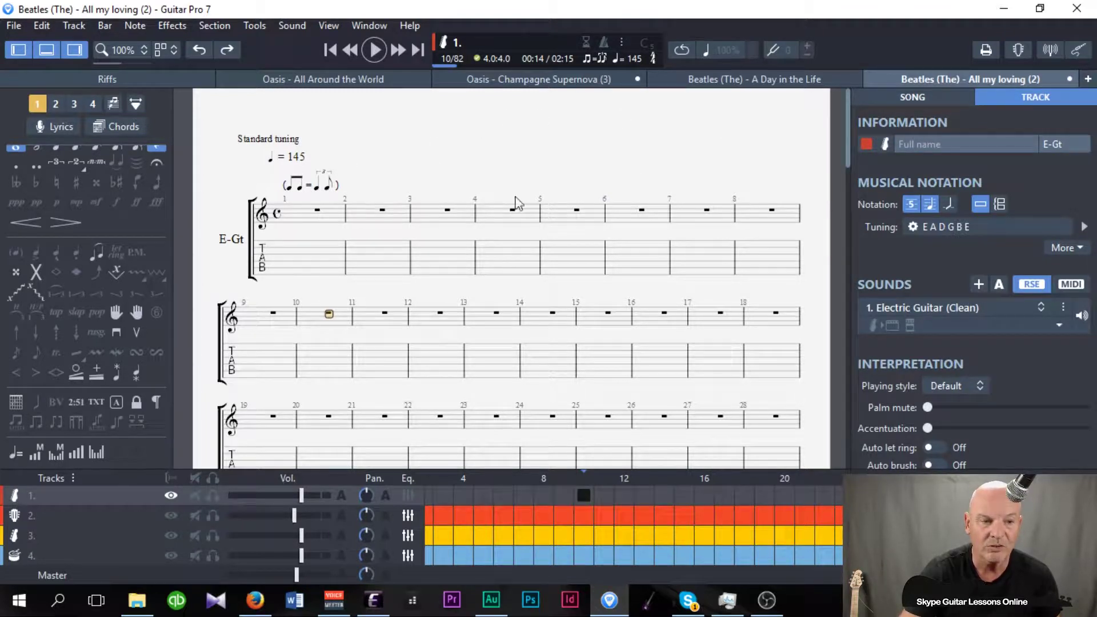
Hide the tool palette, the track list and the song/track inspector, and show all three again
{"action": "left_click", "coordinate": [18, 50]}
{"action": "left_click", "coordinate": [43, 49]}
{"action": "left_click", "coordinate": [73, 49]}
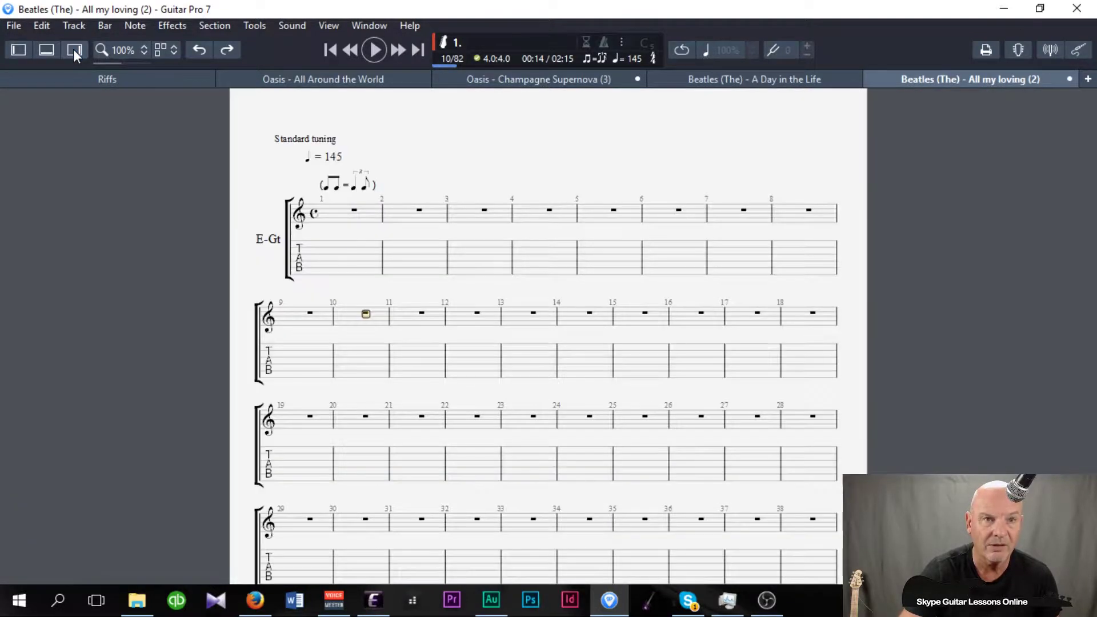
{"action": "left_click", "coordinate": [46, 49]}
{"action": "left_click", "coordinate": [23, 51]}
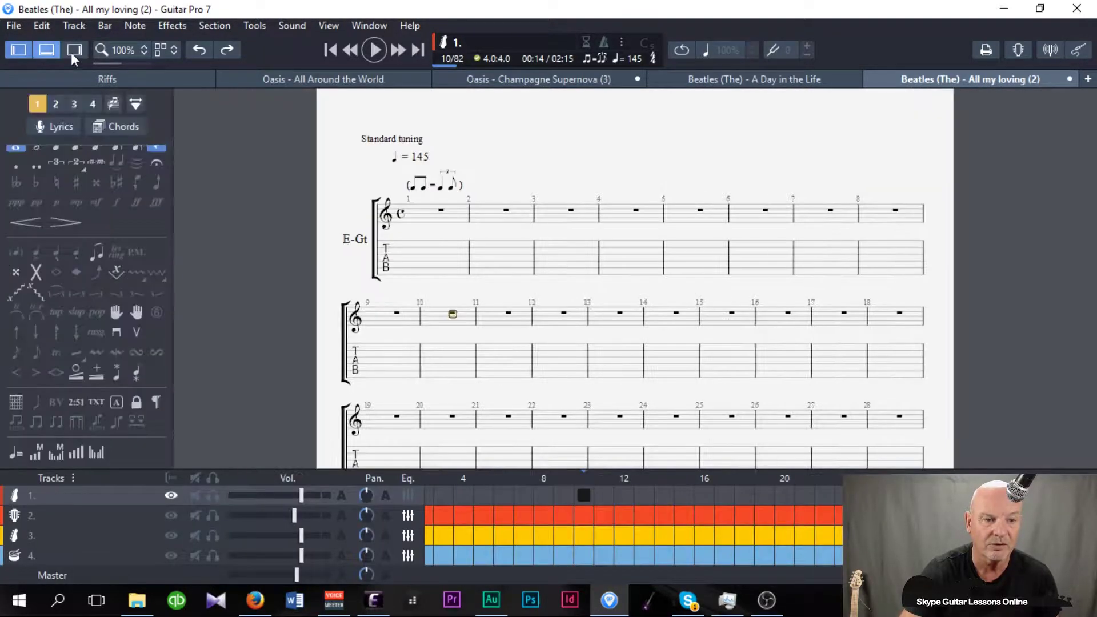
{"action": "left_click", "coordinate": [75, 51]}
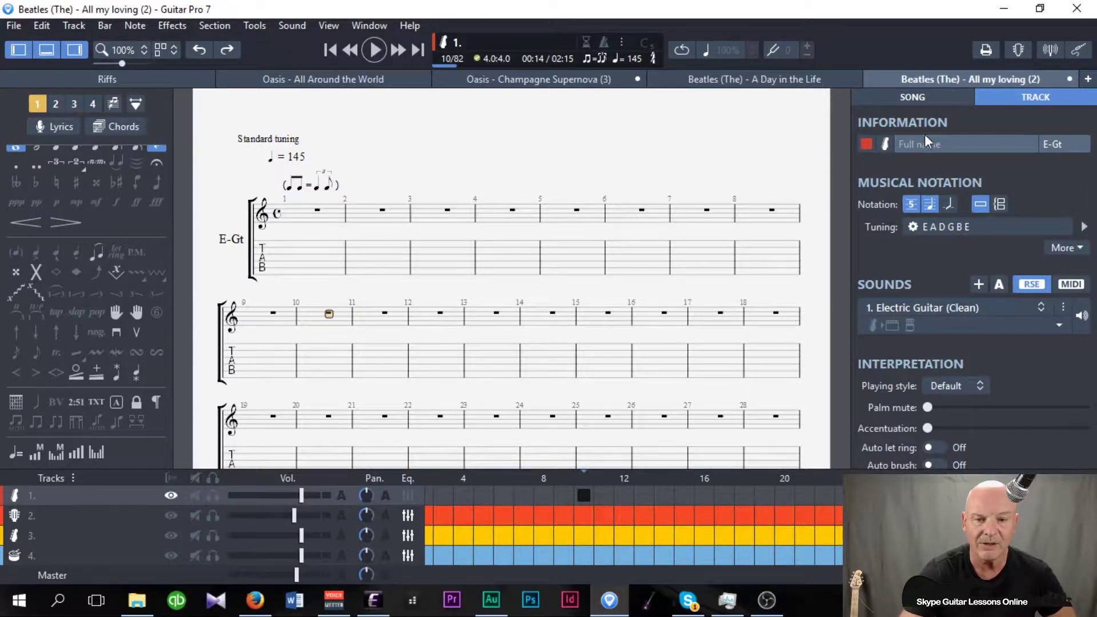
Set the title in the song information to All My Loving
{"action": "left_click", "coordinate": [920, 97]}
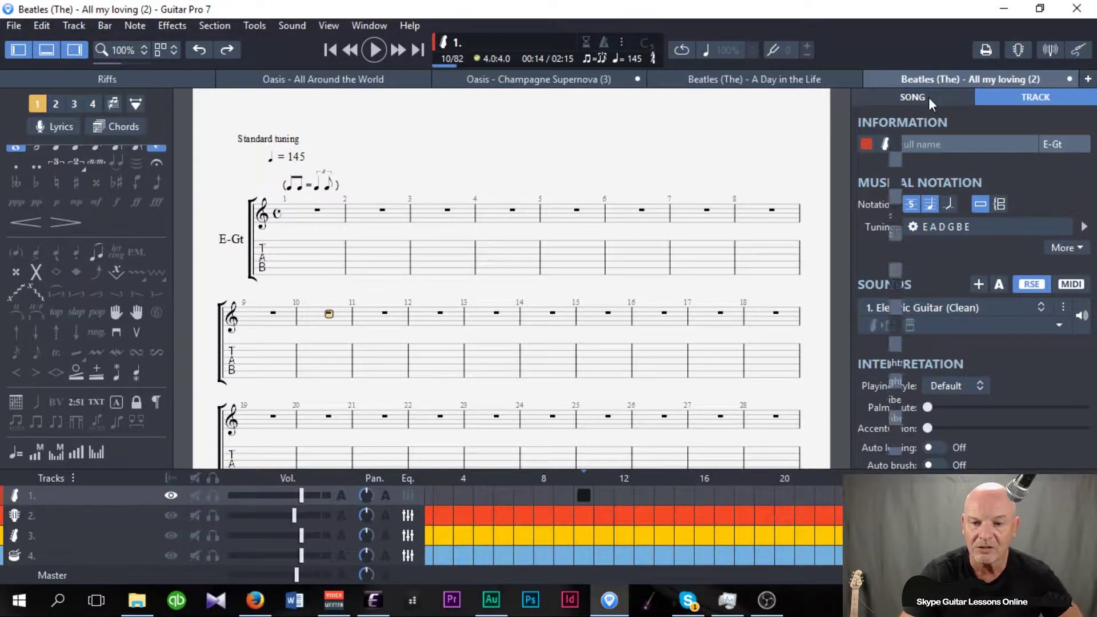
{"action": "left_click", "coordinate": [1038, 99]}
{"action": "left_click", "coordinate": [920, 99]}
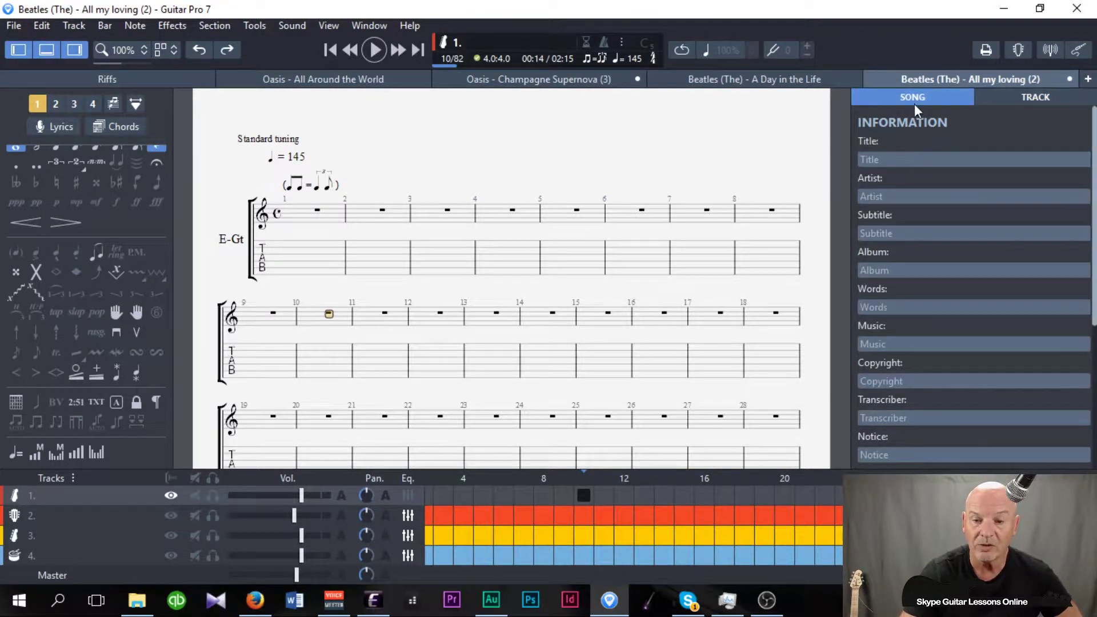
{"action": "left_click", "coordinate": [901, 161]}
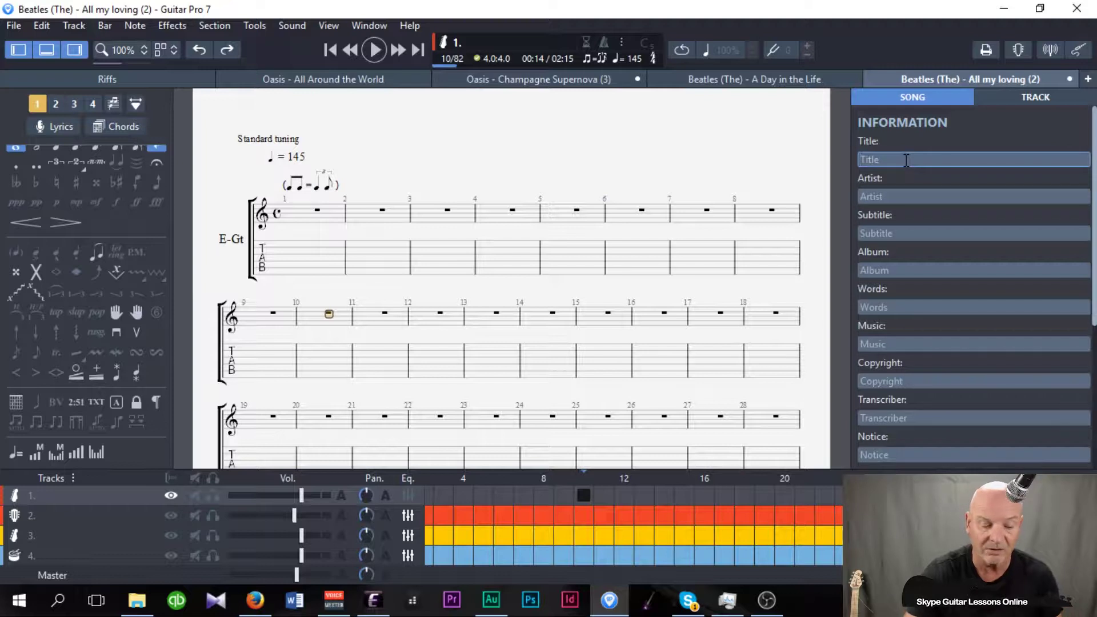
{"action": "type", "text": "All "}
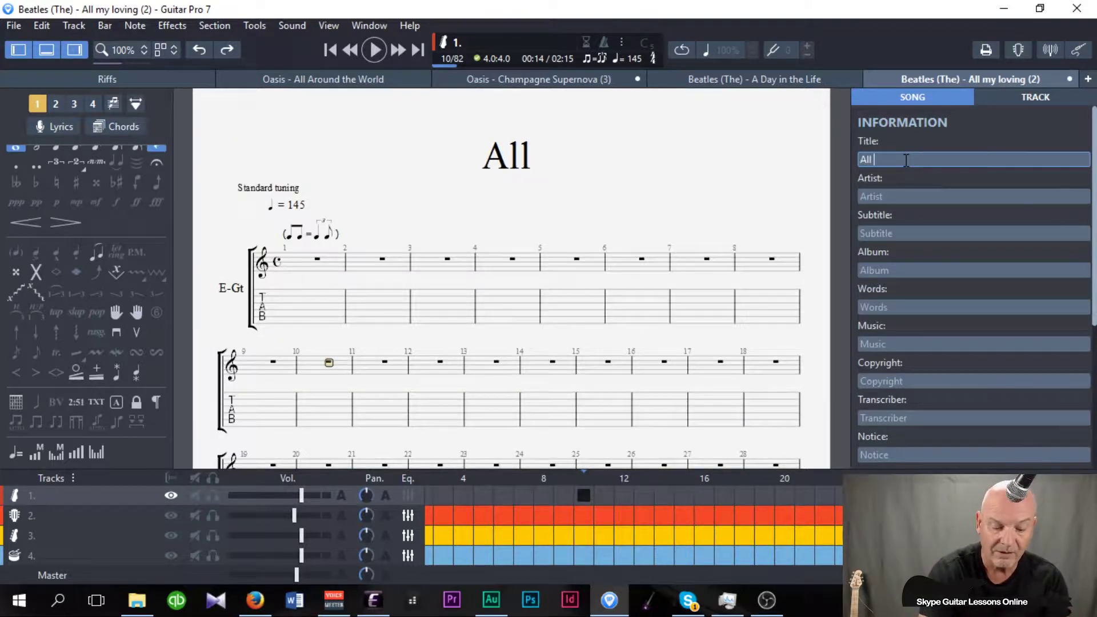
{"action": "type", "text": "My Loving"}
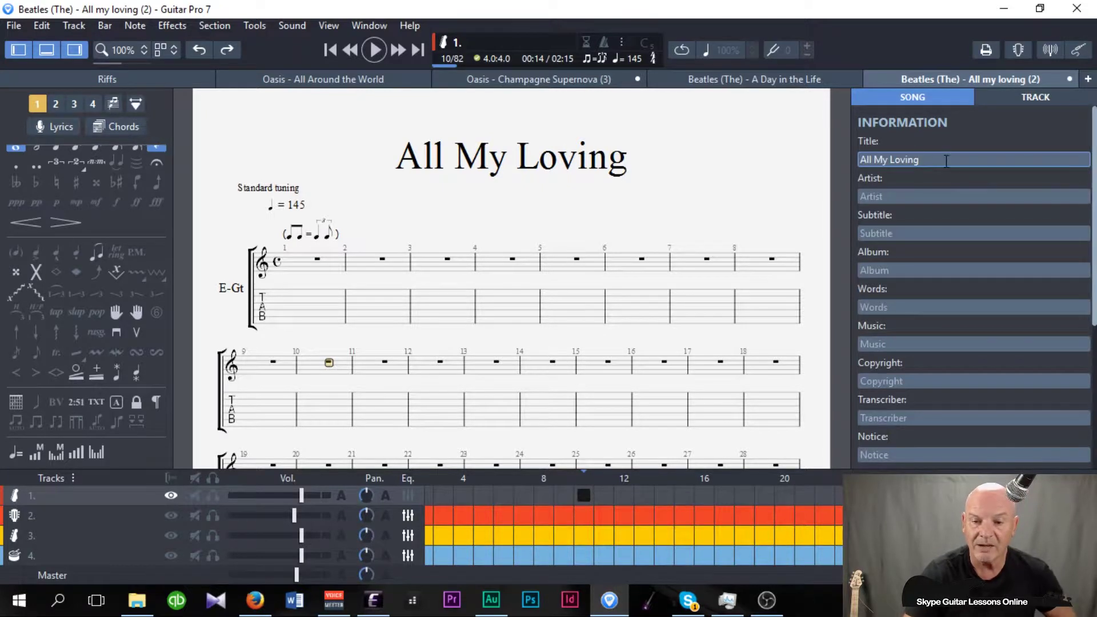
{"action": "key", "text": "Return"}
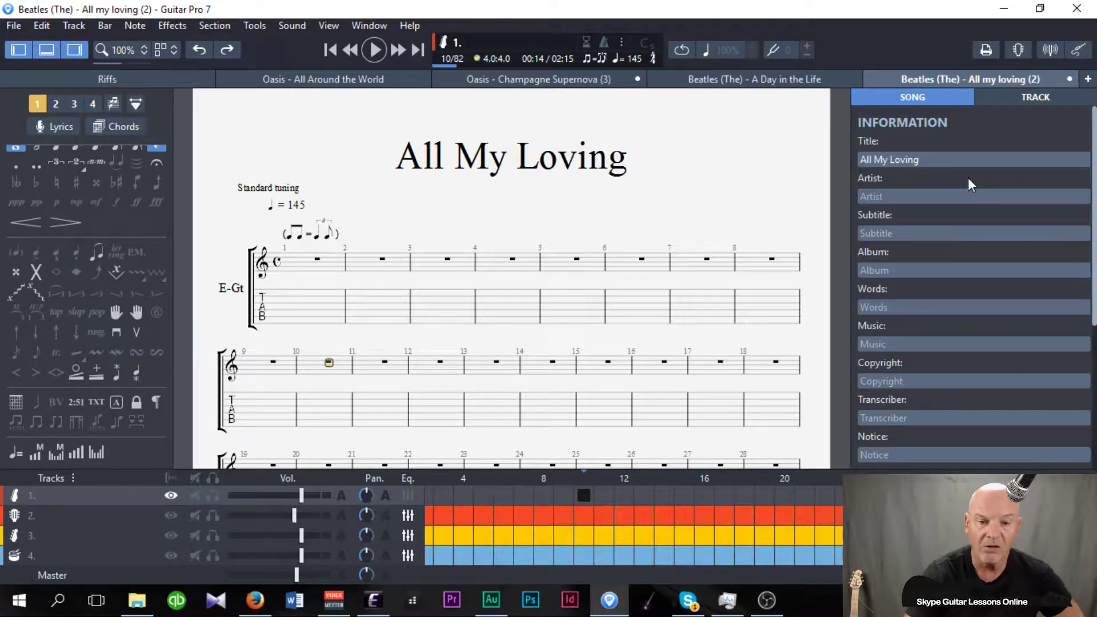
Set the song's artist to The Beatles and credit the words and copyright to Lennon & MacCartney
{"action": "left_click", "coordinate": [911, 198]}
{"action": "type", "text": "The Beatl"}
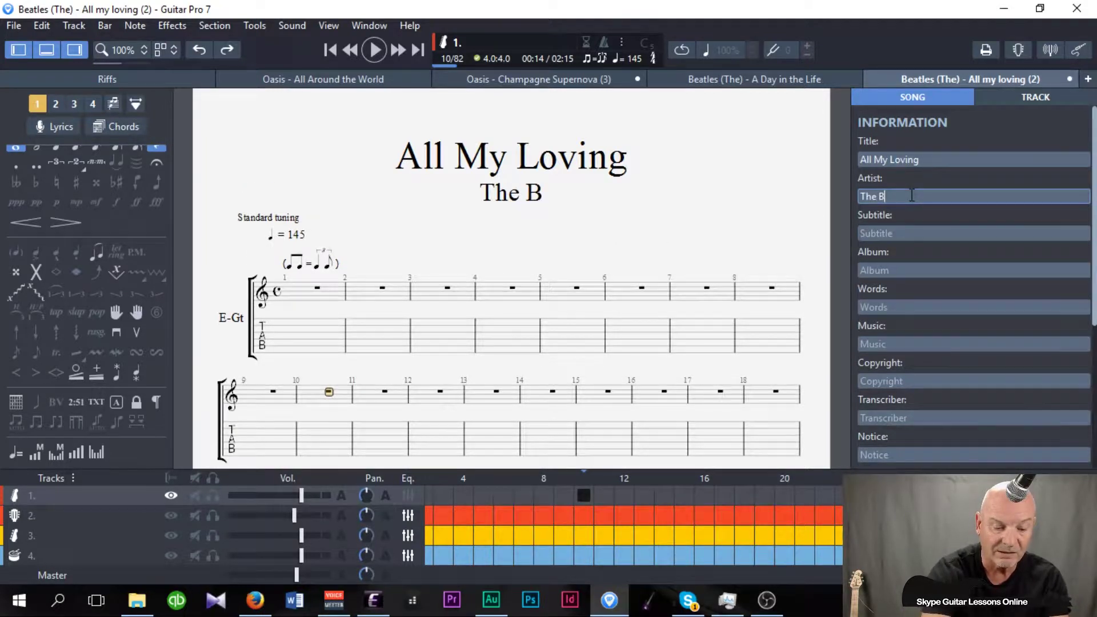
{"action": "type", "text": "es"}
{"action": "key", "text": "Tab"}
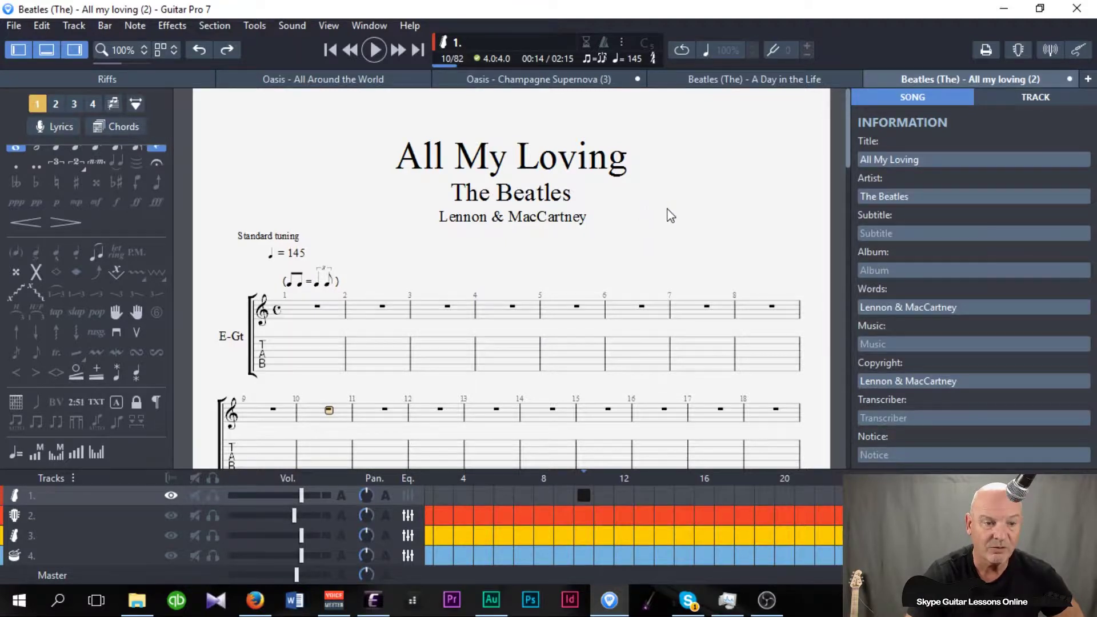
Save a copy of the score to the Desktop as Beatles (The) - All my loving (2).gp
{"action": "left_click", "coordinate": [13, 27]}
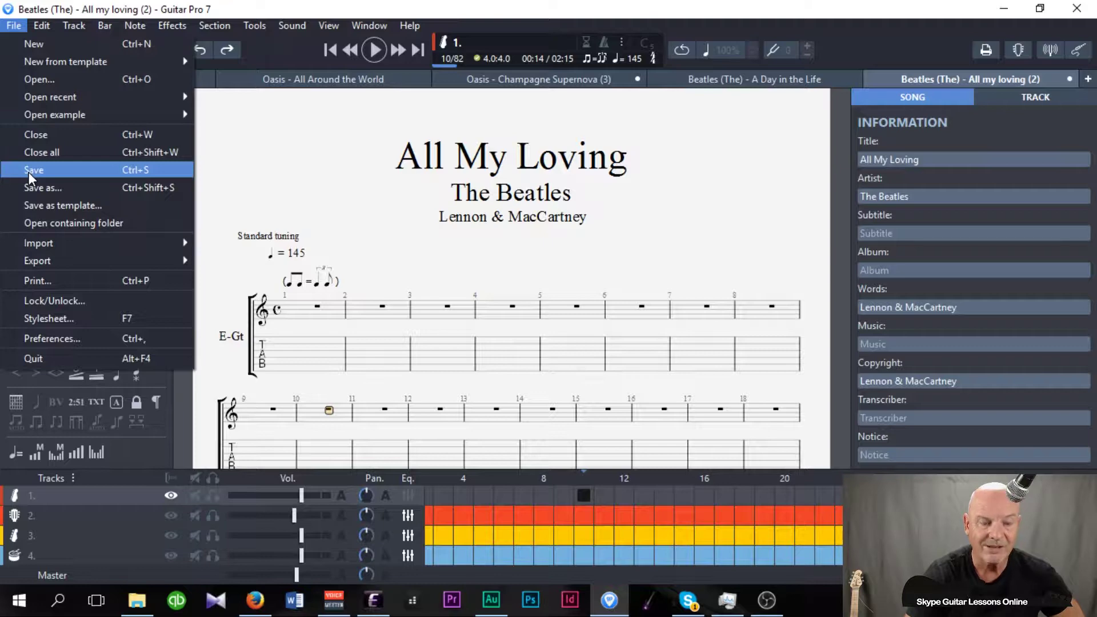
{"action": "left_click", "coordinate": [30, 189]}
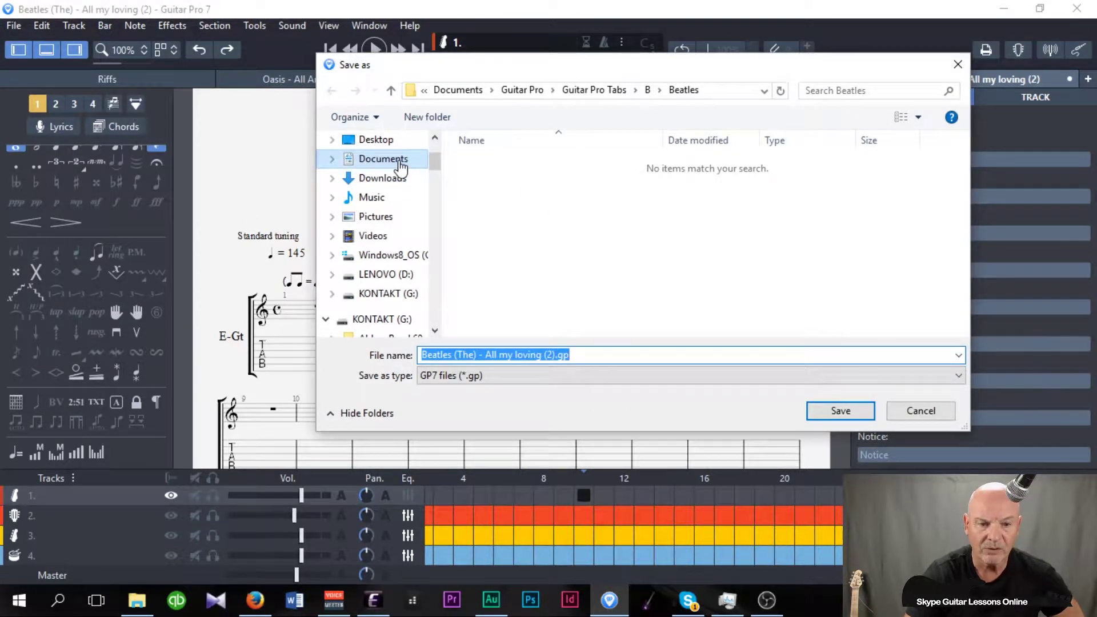
{"action": "left_click", "coordinate": [386, 143]}
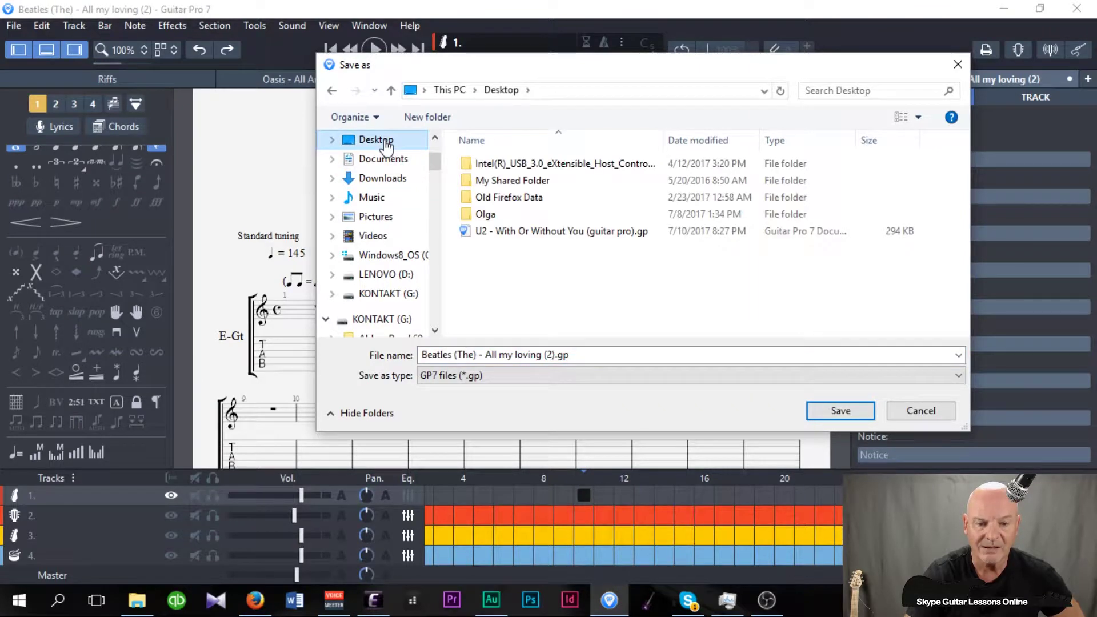
{"action": "left_click", "coordinate": [854, 416]}
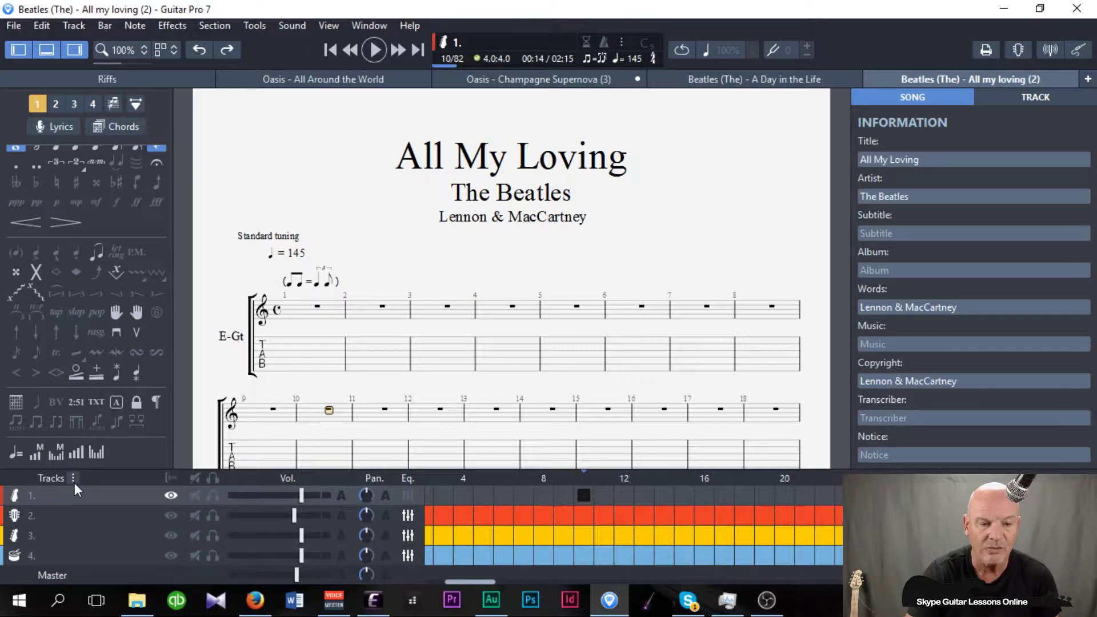
Examine the first guitar track's score to find where its written notes begin and end
{"action": "scroll", "coordinate": [330, 264], "scroll_direction": "down", "scroll_amount": 7}
{"action": "scroll", "coordinate": [331, 266], "scroll_direction": "down", "scroll_amount": 3}
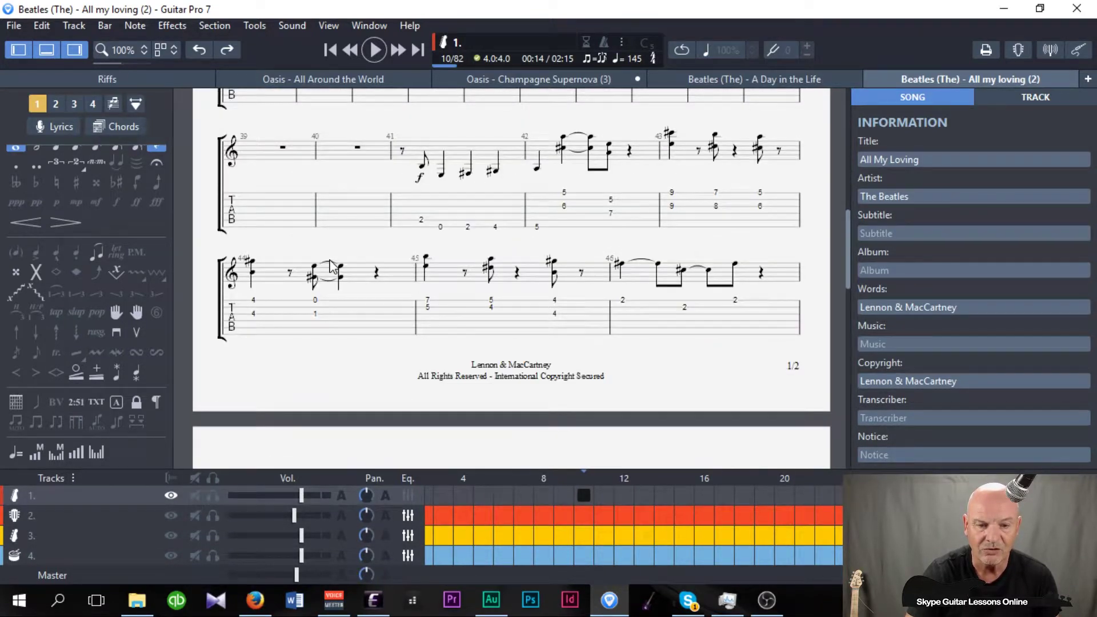
{"action": "scroll", "coordinate": [331, 265], "scroll_direction": "up", "scroll_amount": 2}
{"action": "scroll", "coordinate": [331, 264], "scroll_direction": "down", "scroll_amount": 4}
{"action": "scroll", "coordinate": [331, 266], "scroll_direction": "up", "scroll_amount": 2}
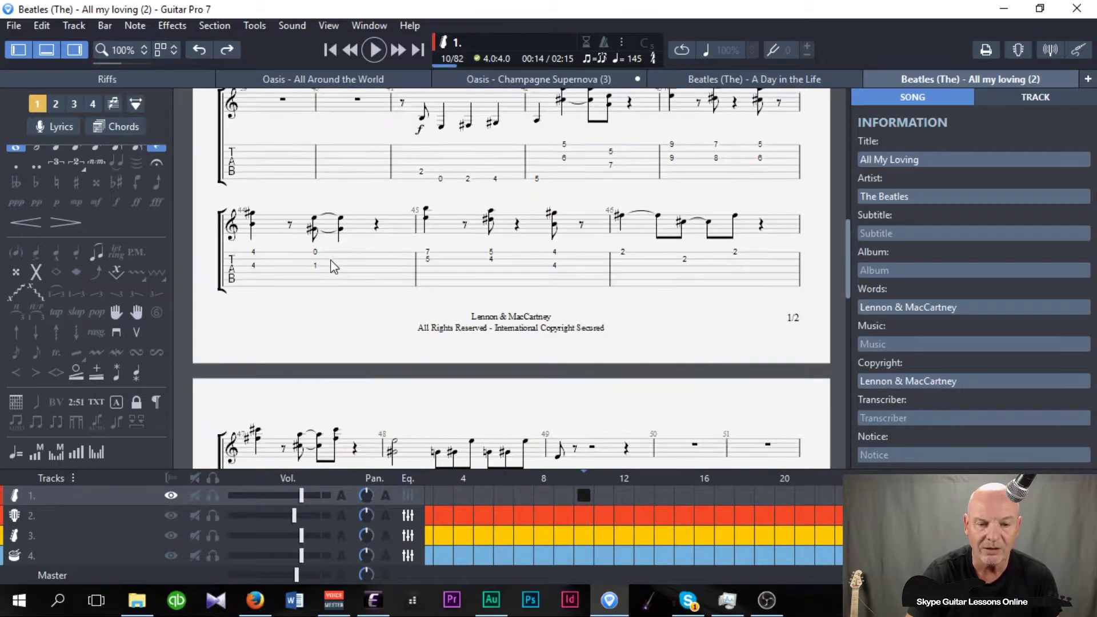
{"action": "scroll", "coordinate": [334, 267], "scroll_direction": "up", "scroll_amount": 2}
{"action": "scroll", "coordinate": [334, 267], "scroll_direction": "down", "scroll_amount": 3}
{"action": "scroll", "coordinate": [335, 267], "scroll_direction": "up", "scroll_amount": 3}
{"action": "scroll", "coordinate": [334, 267], "scroll_direction": "down", "scroll_amount": 4}
{"action": "scroll", "coordinate": [332, 264], "scroll_direction": "up", "scroll_amount": 15}
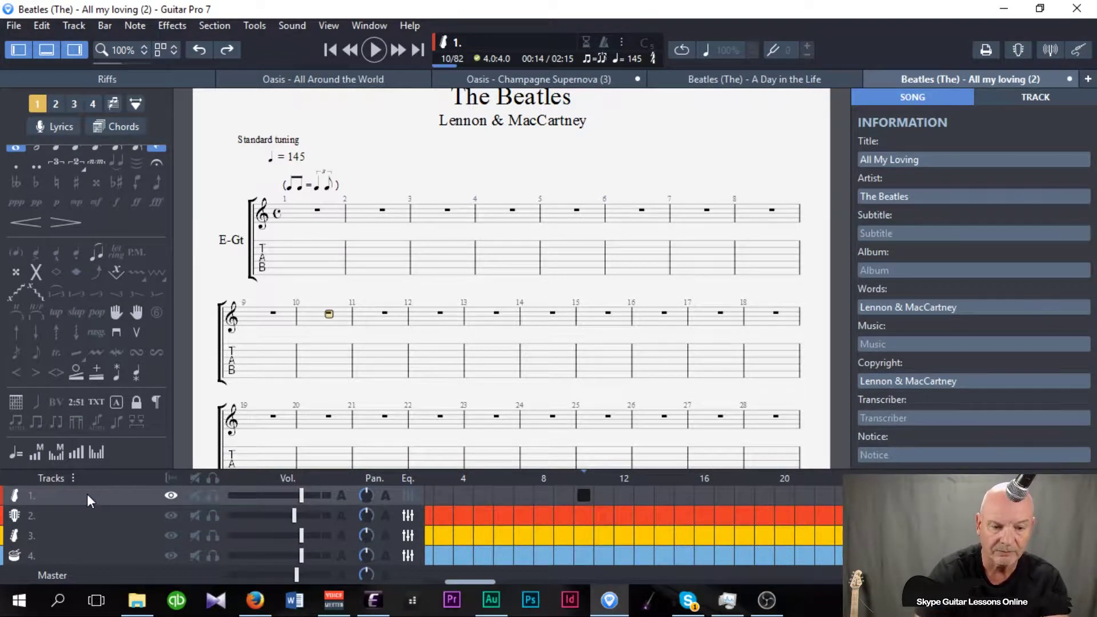
Name the first track, the electric guitar, George in its track information
{"action": "left_click", "coordinate": [1035, 98]}
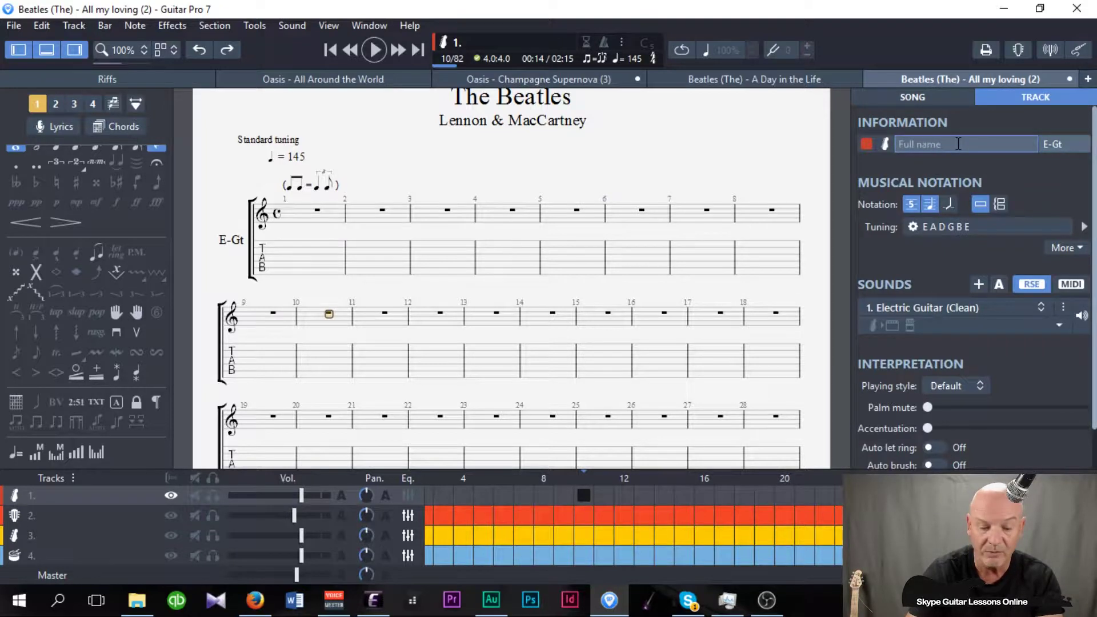
{"action": "type", "text": "George"}
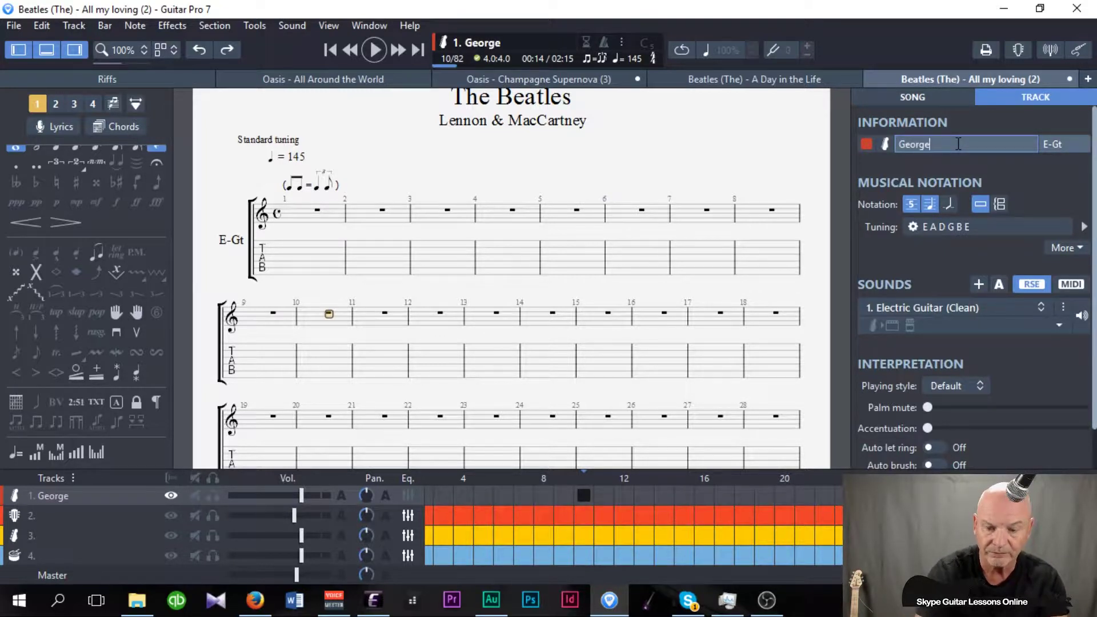
{"action": "key", "text": "Tab"}
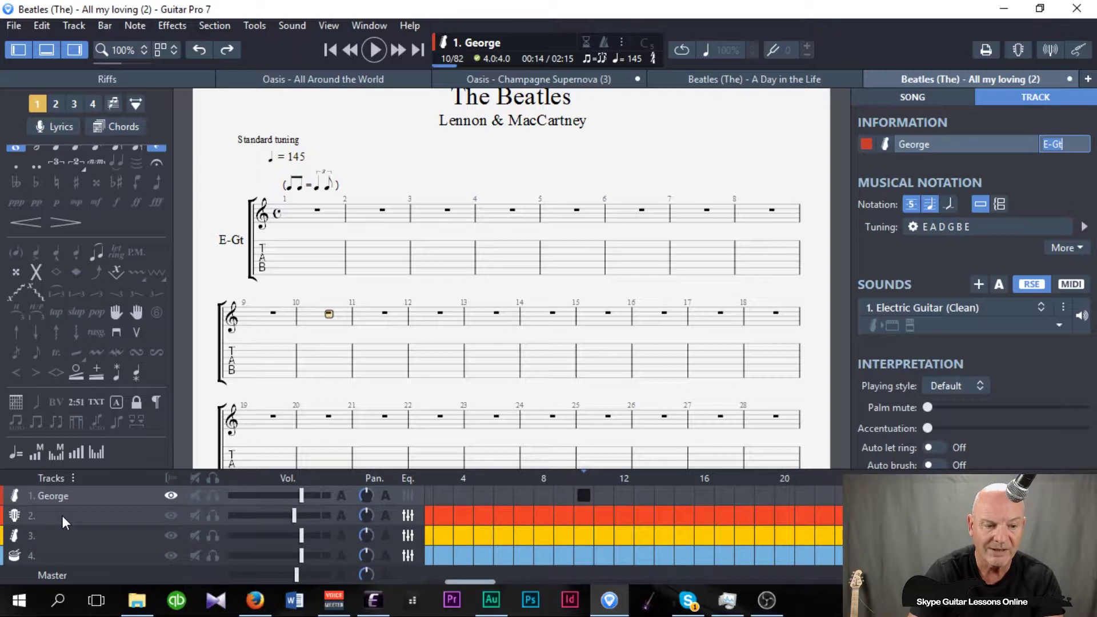
Name the second track, the N-Gt rhythm guitar part, John in its track information
{"action": "left_click", "coordinate": [62, 515]}
{"action": "left_click", "coordinate": [958, 143]}
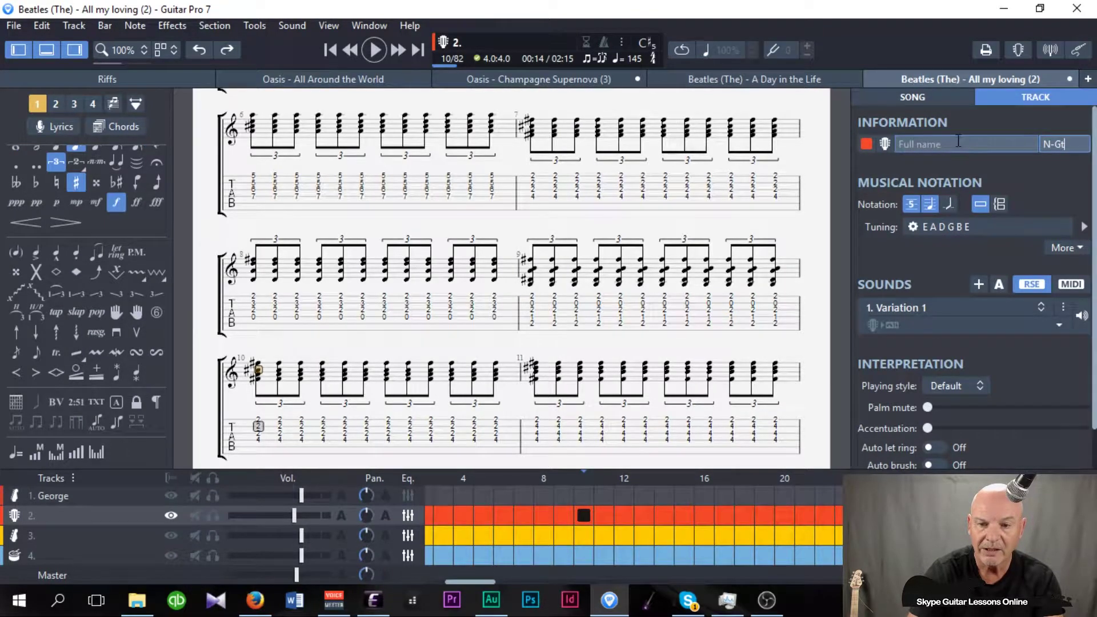
{"action": "type", "text": "John"}
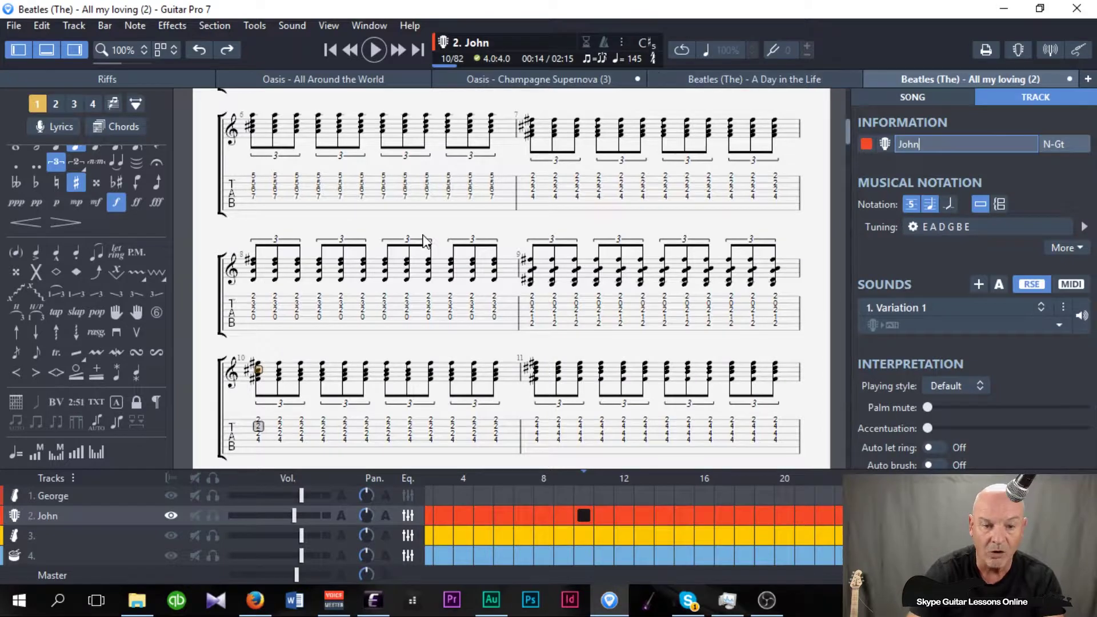
{"action": "scroll", "coordinate": [404, 230], "scroll_direction": "up", "scroll_amount": 3}
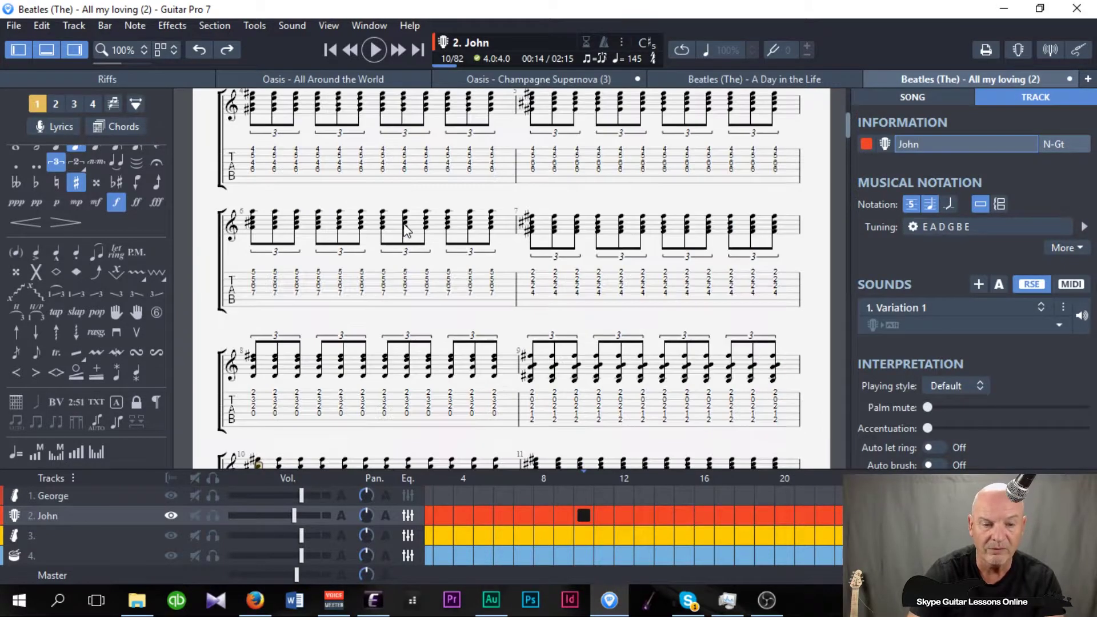
{"action": "scroll", "coordinate": [404, 229], "scroll_direction": "up", "scroll_amount": 3}
{"action": "scroll", "coordinate": [404, 229], "scroll_direction": "down", "scroll_amount": 2}
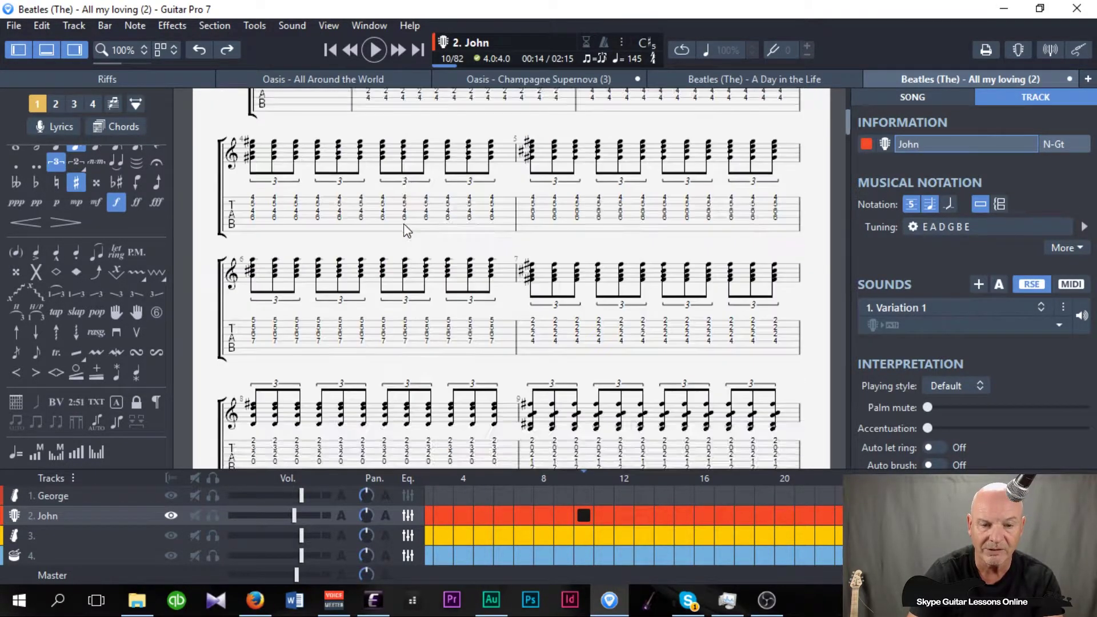
{"action": "scroll", "coordinate": [405, 230], "scroll_direction": "up", "scroll_amount": 2}
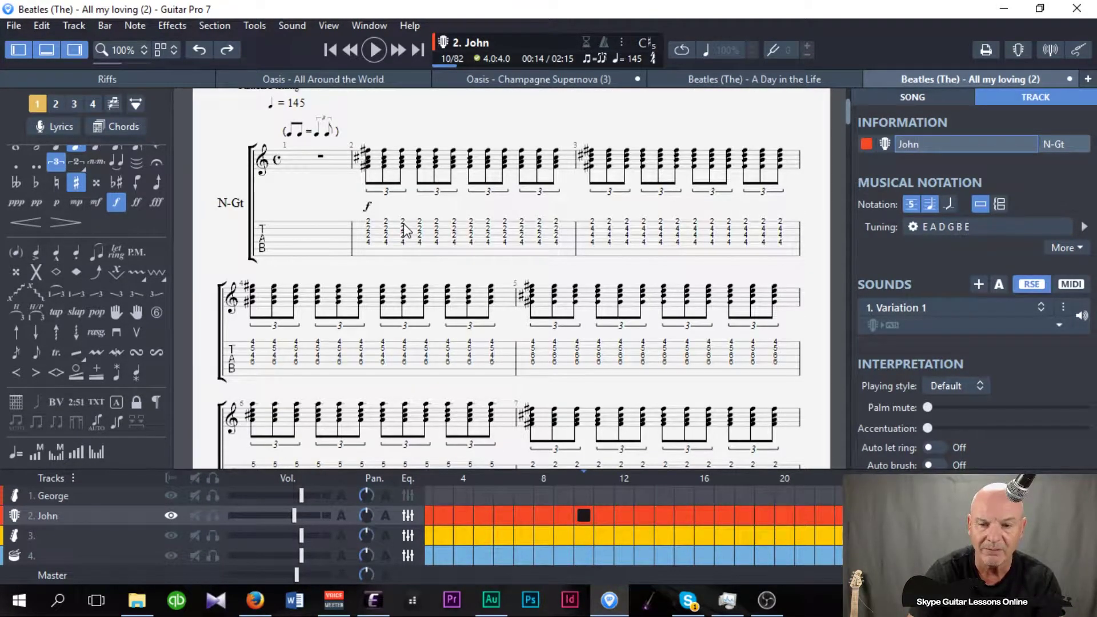
{"action": "key", "text": "Tab"}
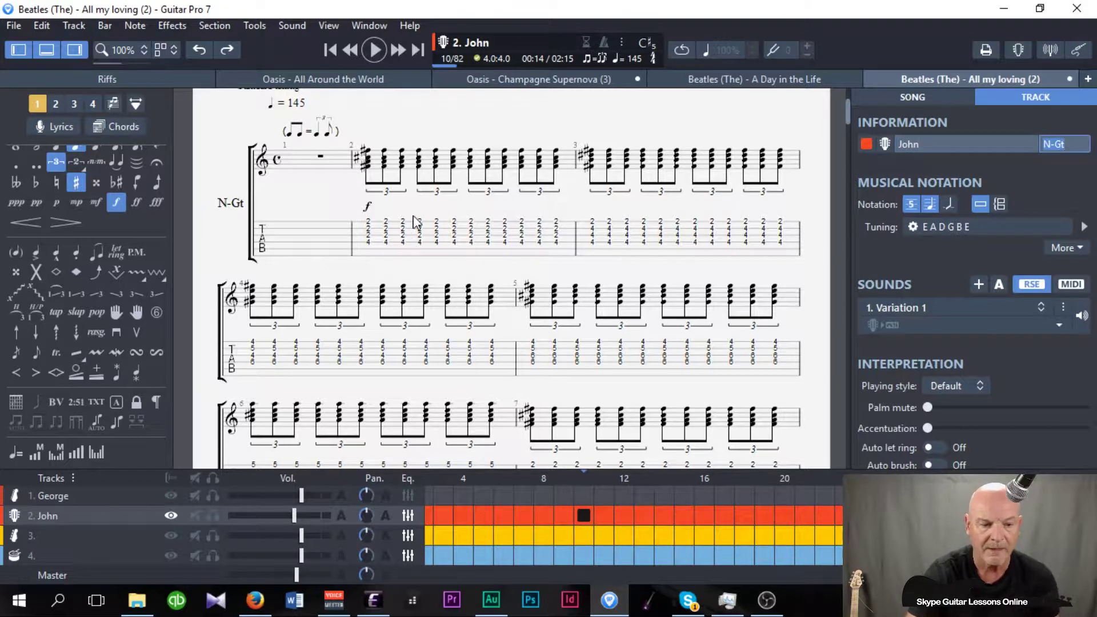
Name the third track, the E-Bass part, Paul in its track information
{"action": "left_click", "coordinate": [50, 534]}
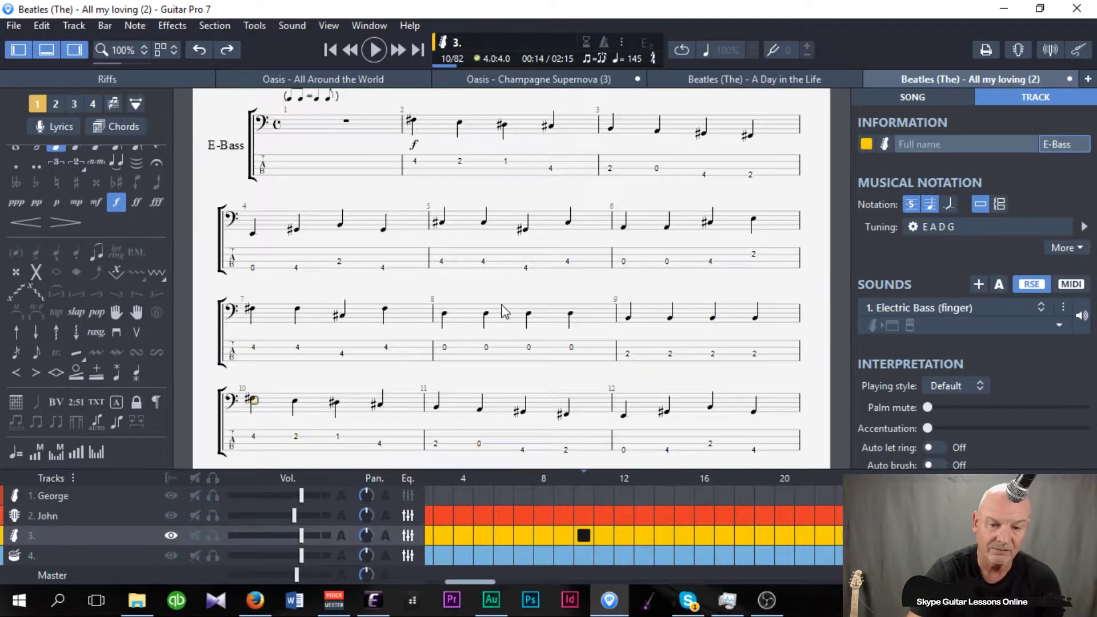
{"action": "left_click", "coordinate": [988, 144]}
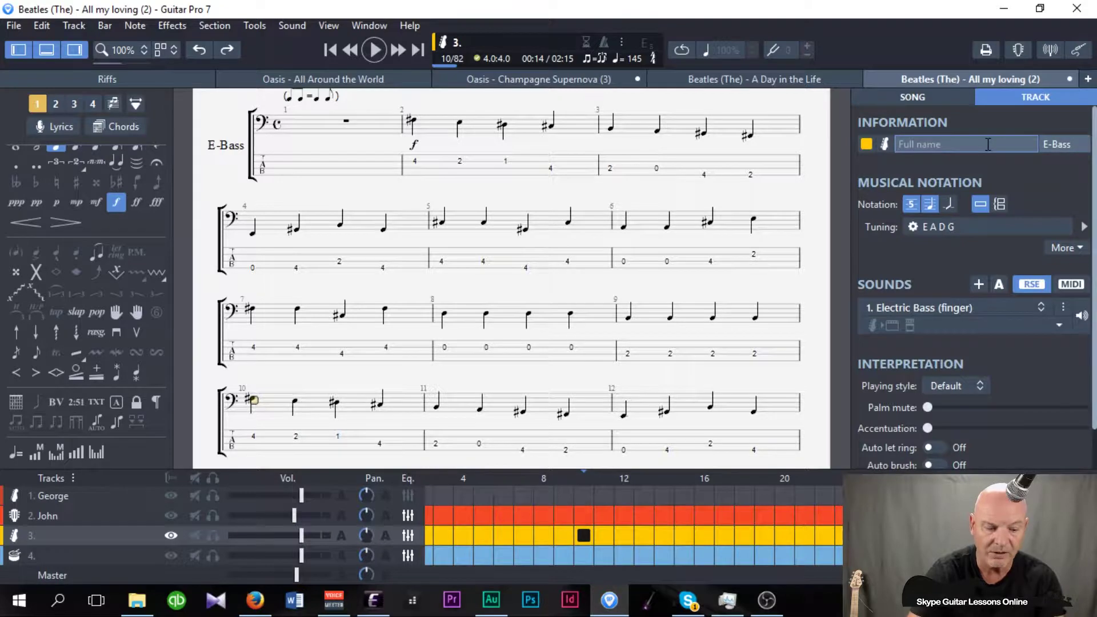
{"action": "type", "text": "Paul"}
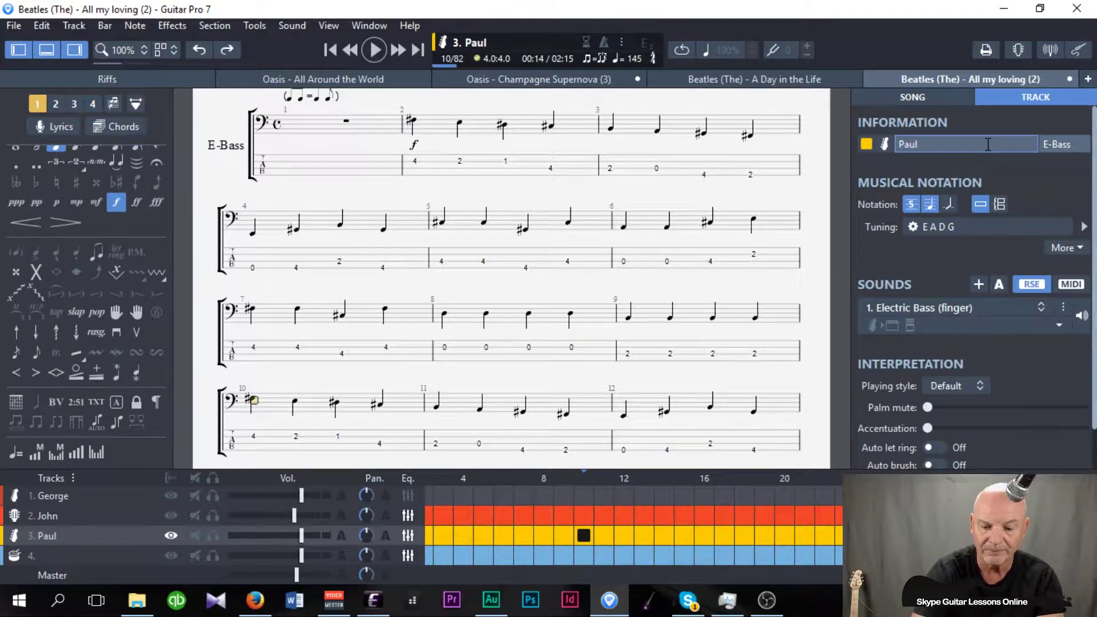
Name the fourth track, the drums, Ringo in its track information and save the score
{"action": "left_click", "coordinate": [55, 557]}
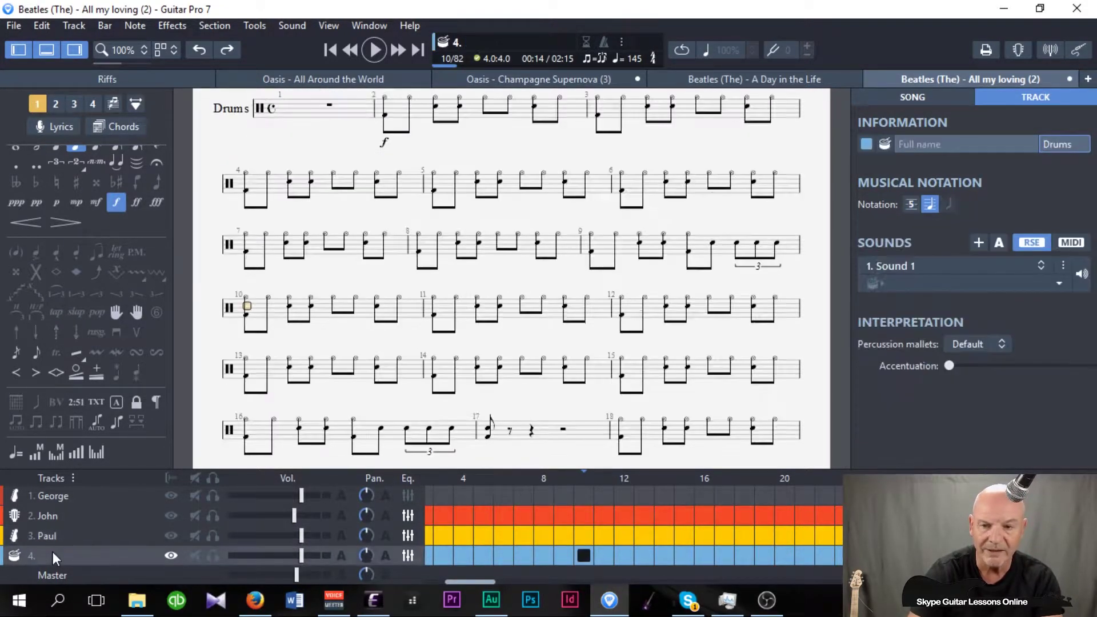
{"action": "left_click", "coordinate": [963, 143]}
{"action": "type", "text": "Ringo"}
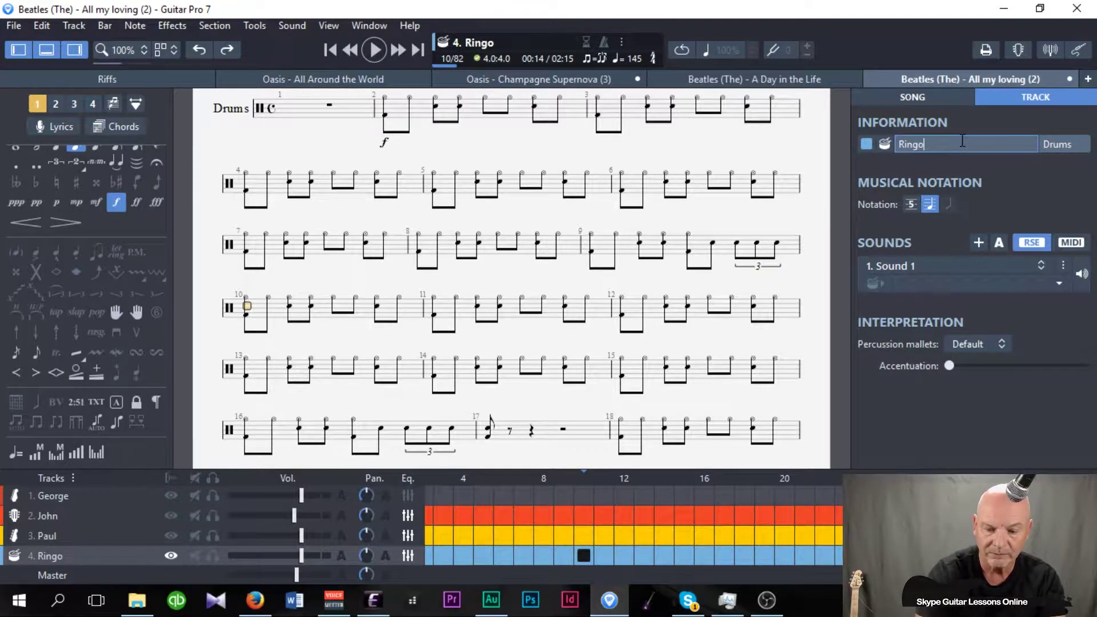
{"action": "key", "text": "Tab"}
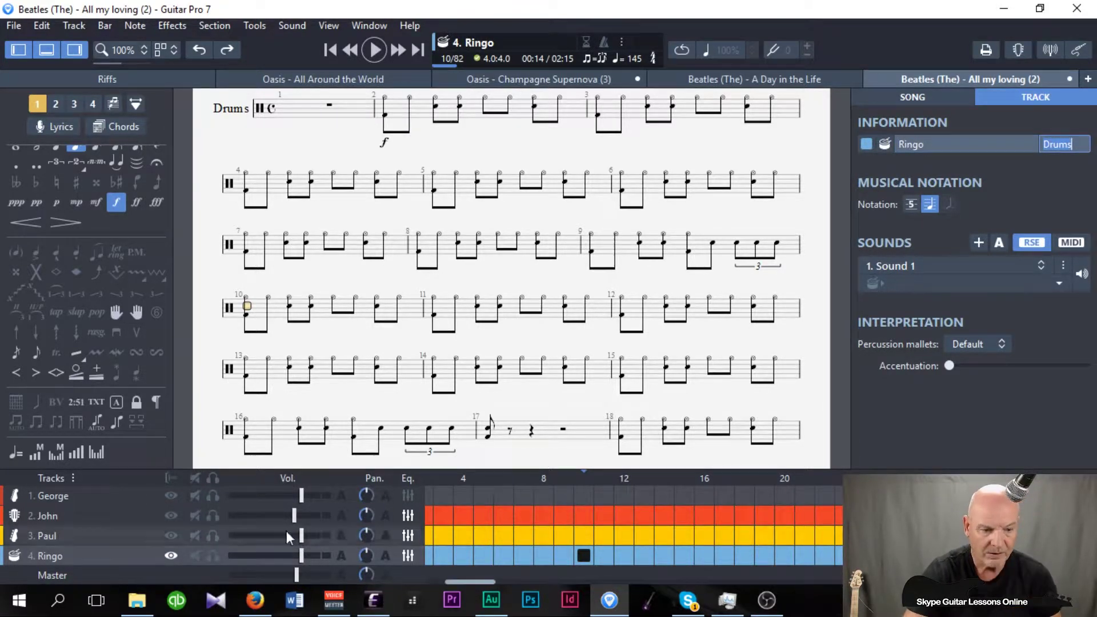
{"action": "left_click", "coordinate": [14, 25]}
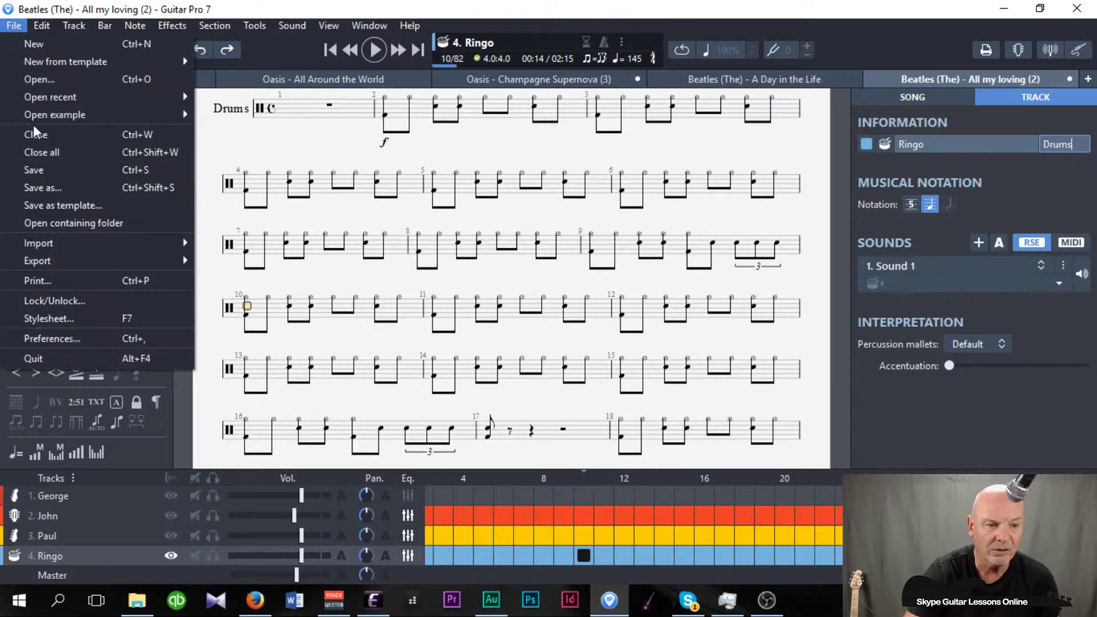
{"action": "left_click", "coordinate": [31, 170]}
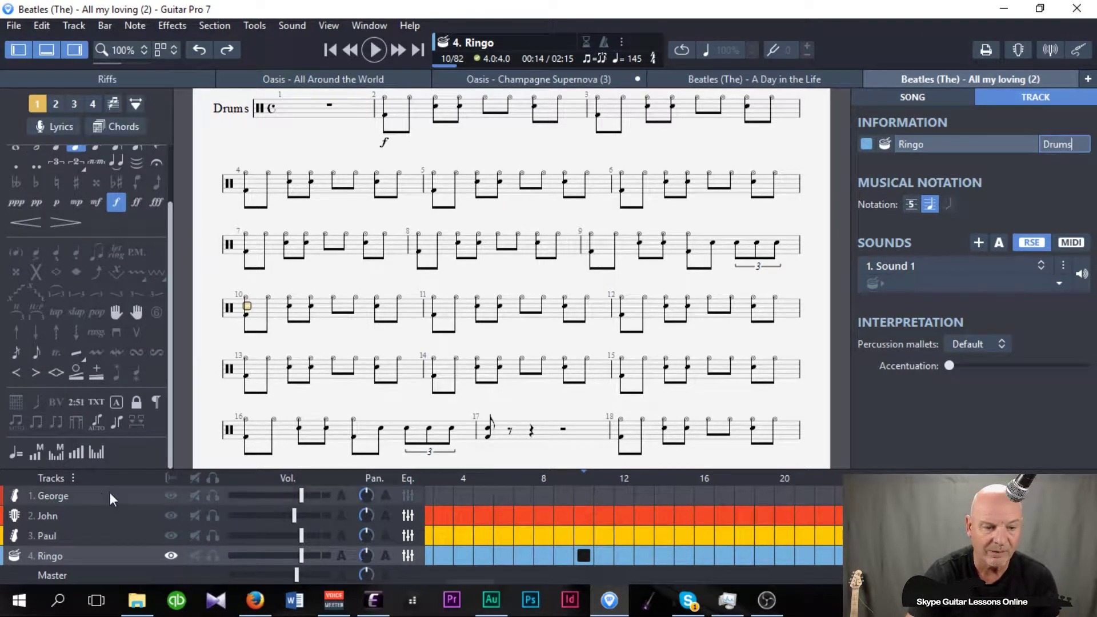
View the beginning of the score for George's track, followed by John's track
{"action": "left_click", "coordinate": [73, 495]}
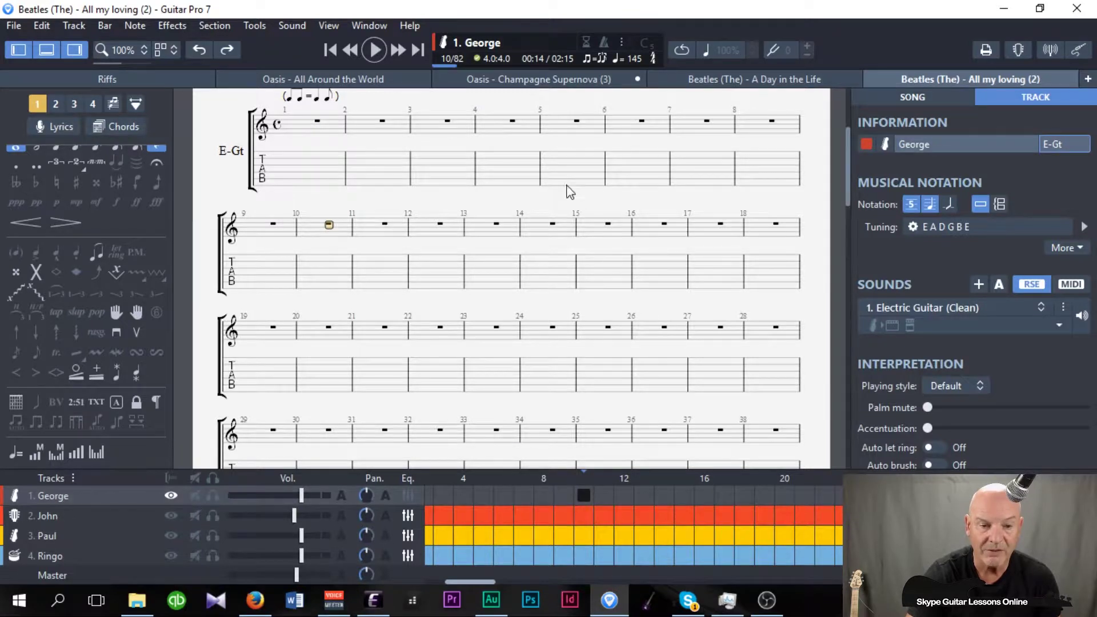
{"action": "scroll", "coordinate": [575, 199], "scroll_direction": "up", "scroll_amount": 3}
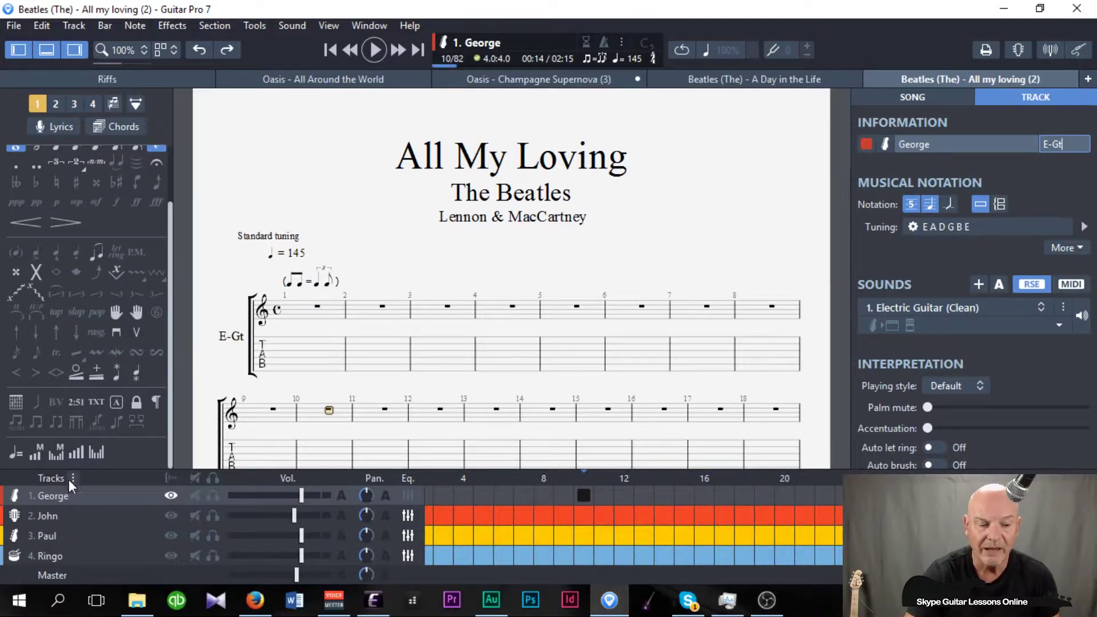
{"action": "left_click", "coordinate": [60, 516]}
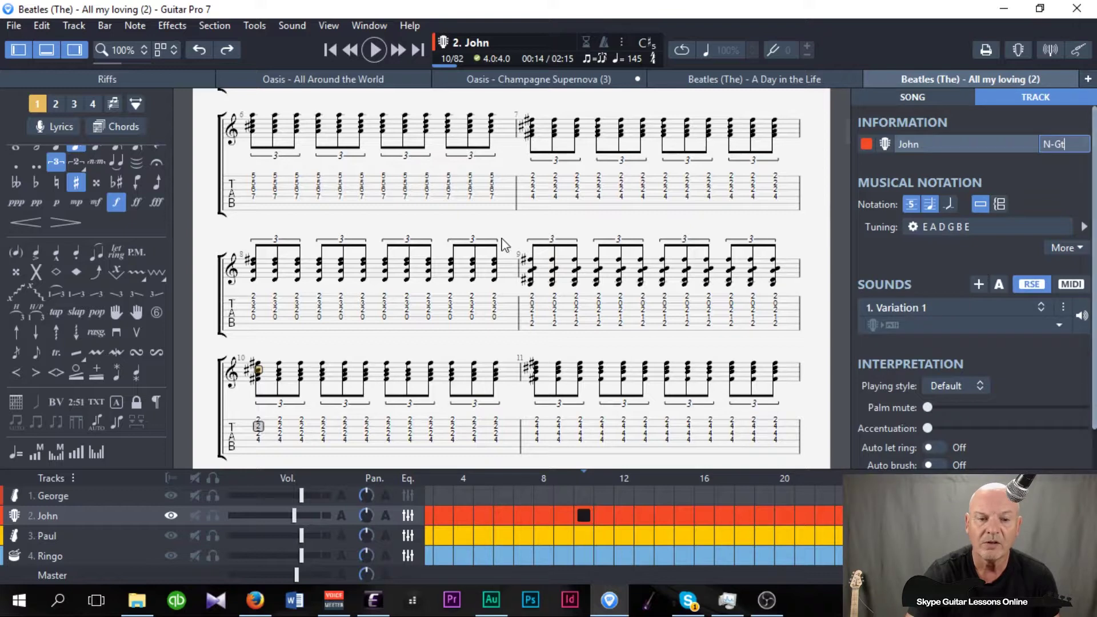
{"action": "scroll", "coordinate": [498, 246], "scroll_direction": "up", "scroll_amount": 5}
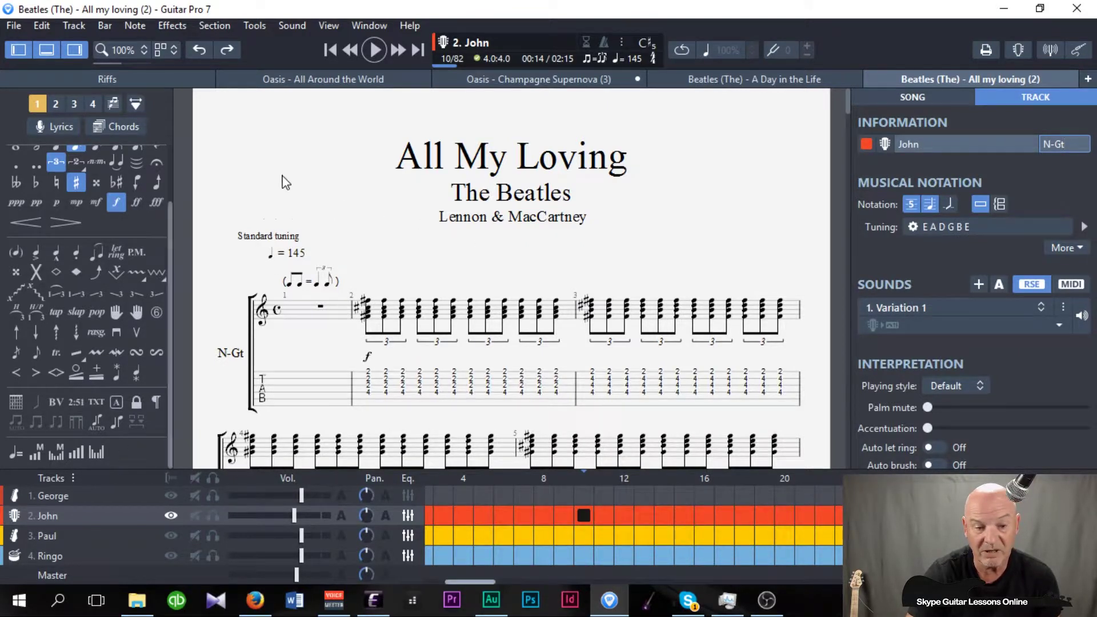
Change John's track sound to the Mayer signature sound for clean electric guitar and play a few bars to hear it
{"action": "scroll", "coordinate": [282, 179], "scroll_direction": "down", "scroll_amount": 3}
{"action": "left_click", "coordinate": [1041, 307]}
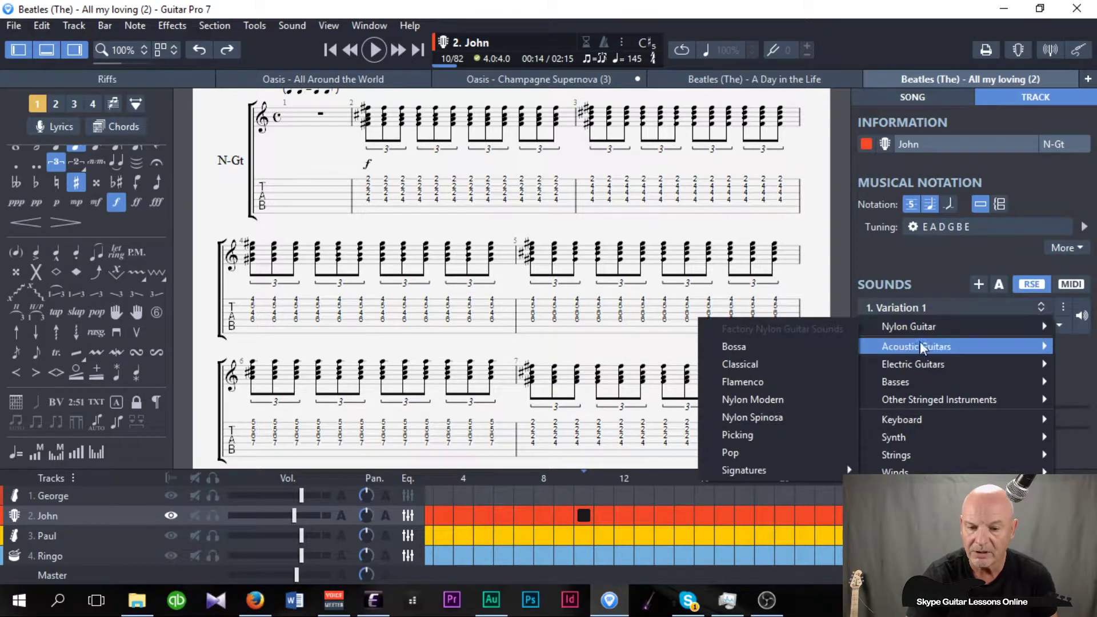
{"action": "mouse_move", "coordinate": [924, 362]}
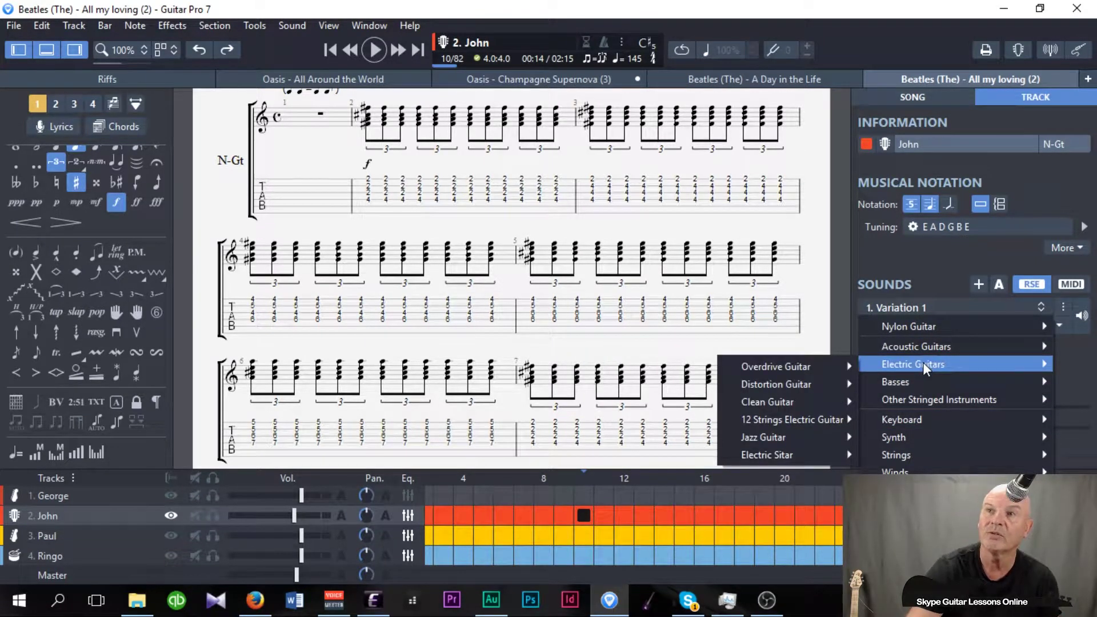
{"action": "mouse_move", "coordinate": [781, 402]}
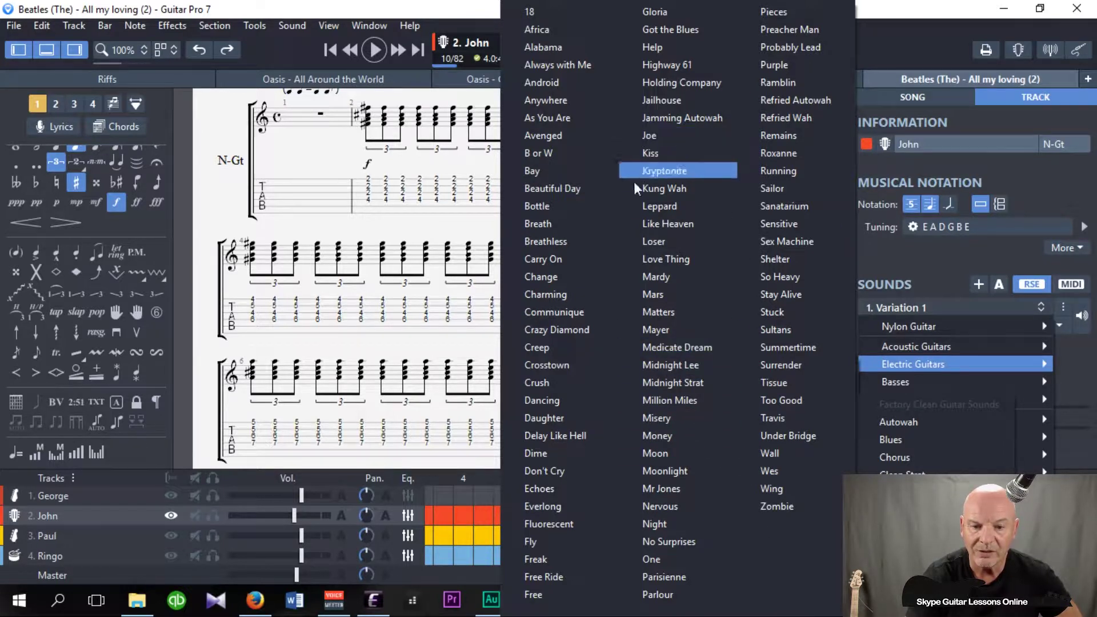
{"action": "left_click", "coordinate": [650, 325]}
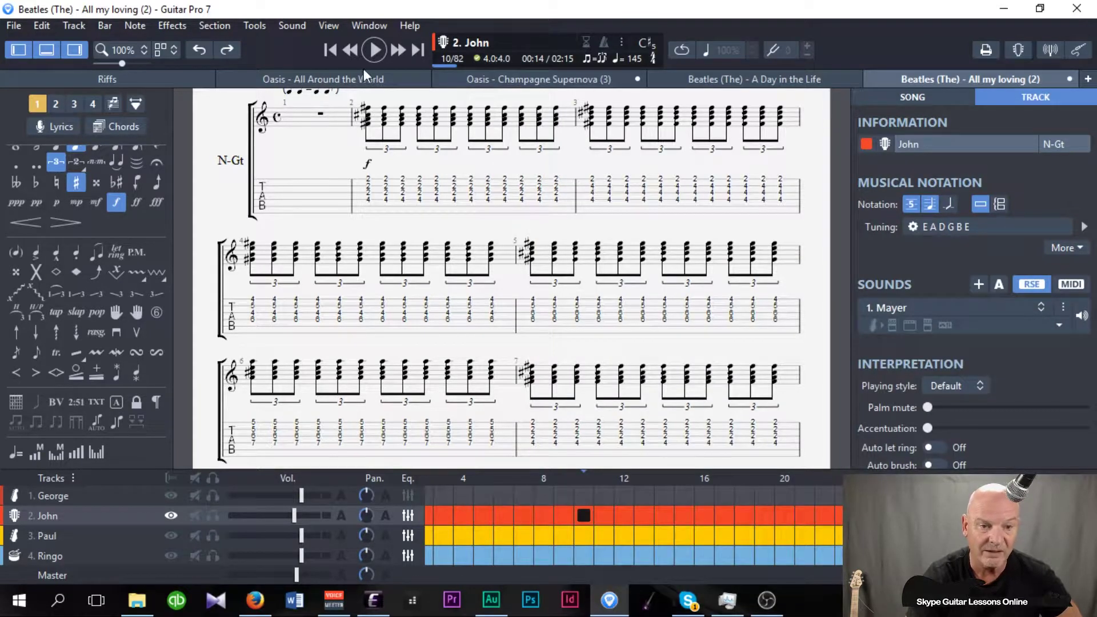
{"action": "left_click", "coordinate": [375, 49]}
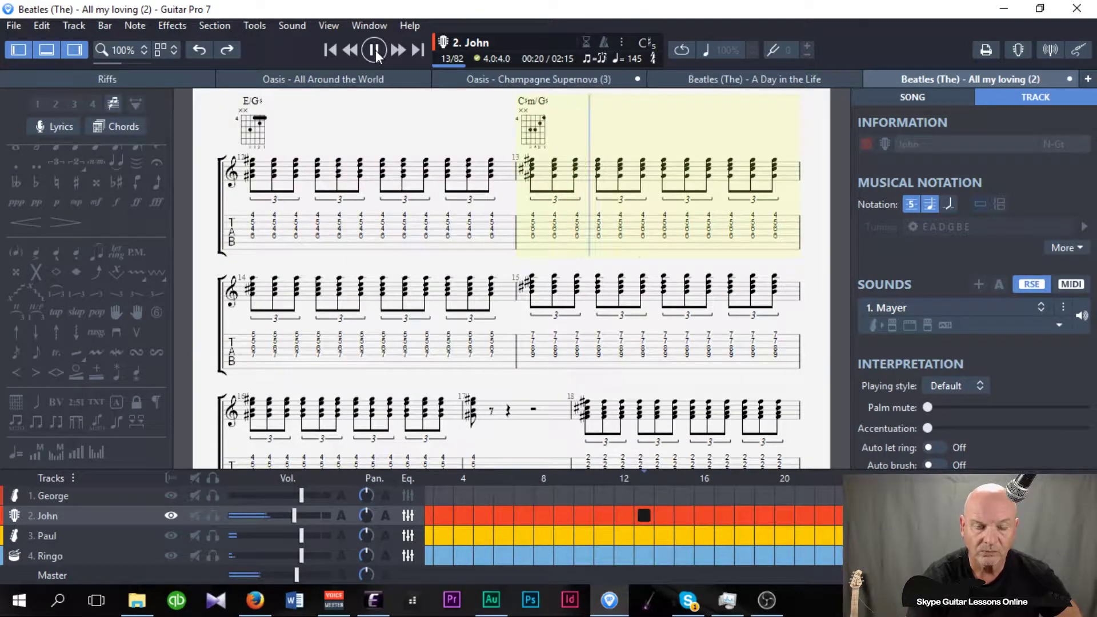
{"action": "left_click", "coordinate": [376, 50]}
Try the Beautiful Day signature clean guitar sound on John's track and play a short passage with it
{"action": "left_click", "coordinate": [1041, 308]}
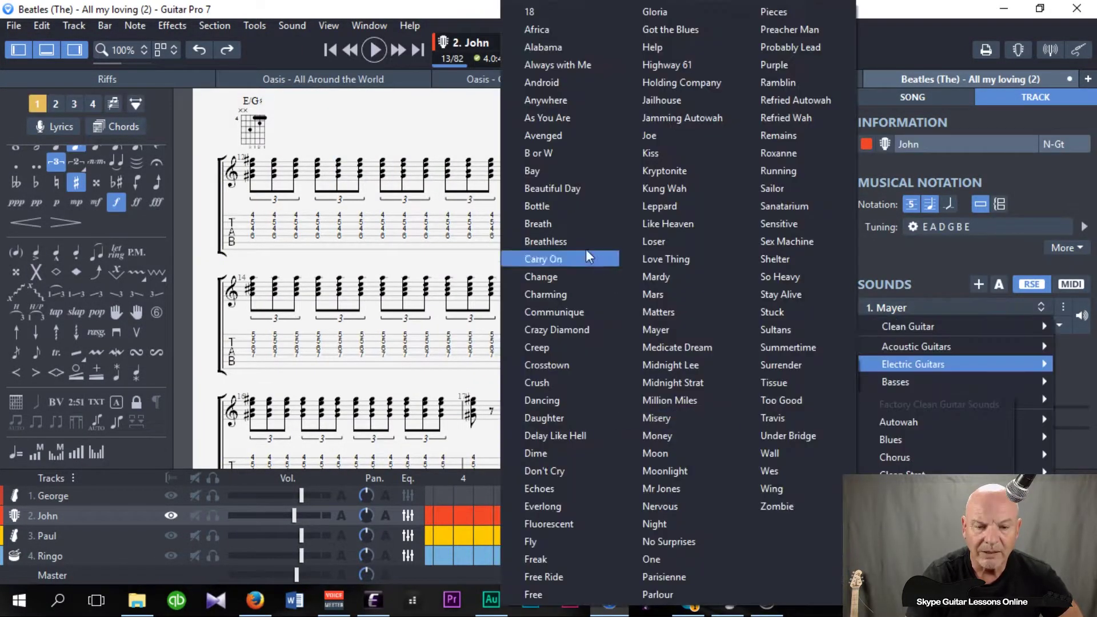
{"action": "left_click", "coordinate": [568, 187]}
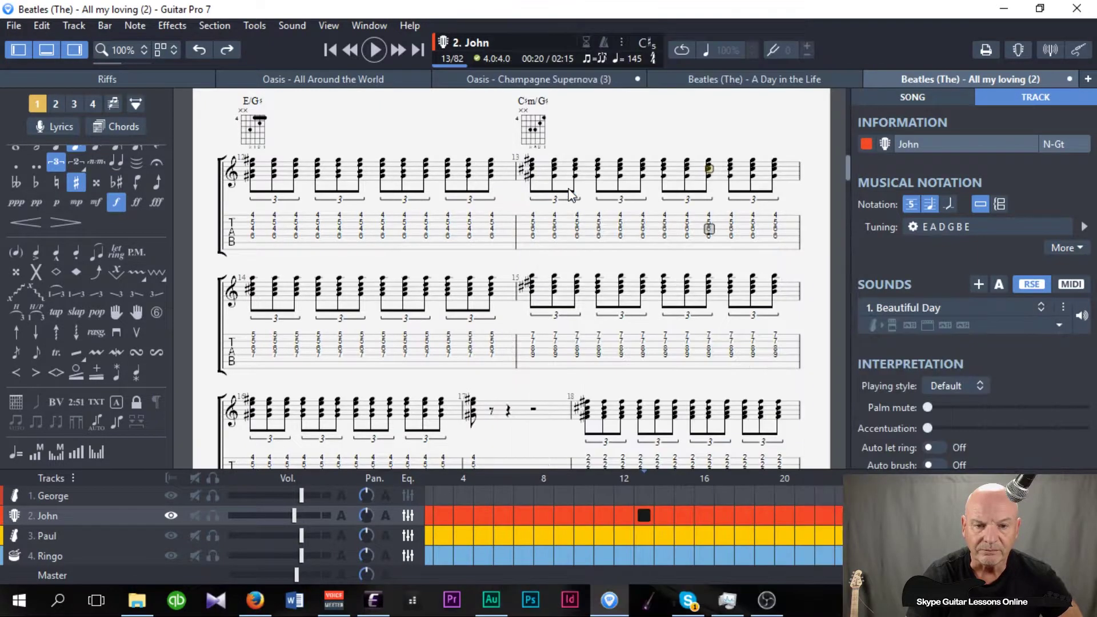
{"action": "left_click", "coordinate": [376, 50]}
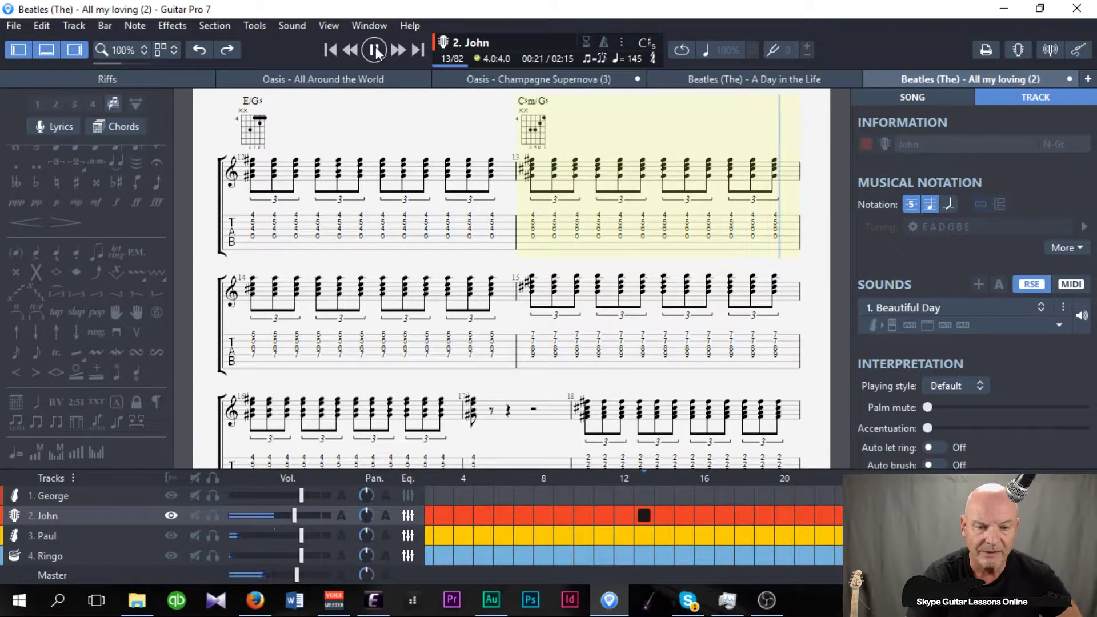
{"action": "left_click", "coordinate": [376, 51]}
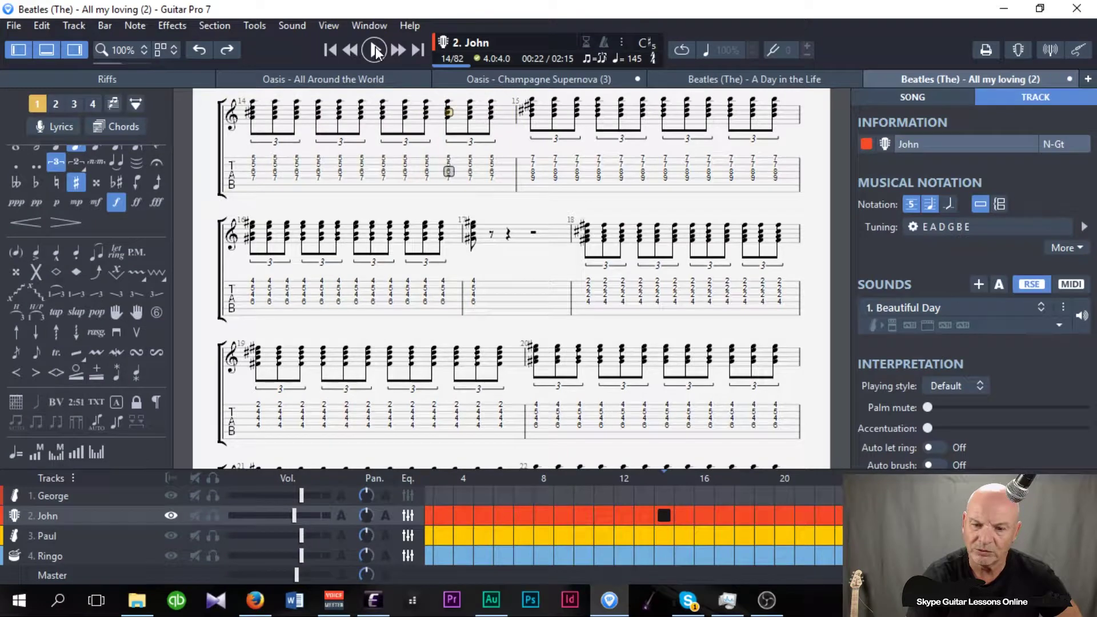
Set John's track sound back to the Mayer signature clean guitar sound
{"action": "left_click", "coordinate": [1038, 306]}
{"action": "mouse_move", "coordinate": [941, 324]}
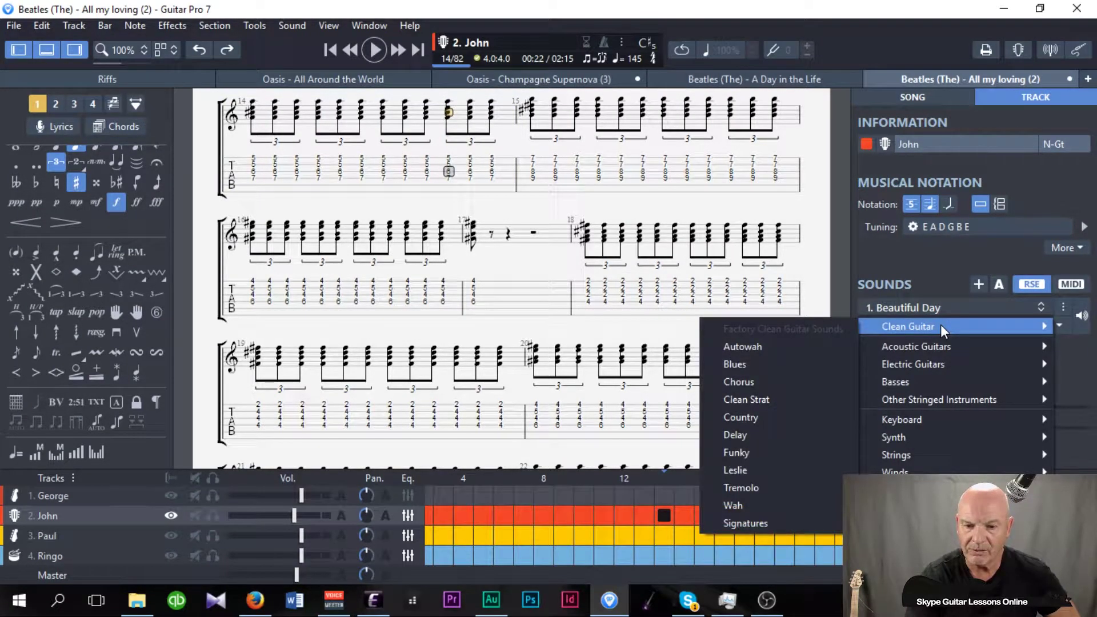
{"action": "mouse_move", "coordinate": [752, 520]}
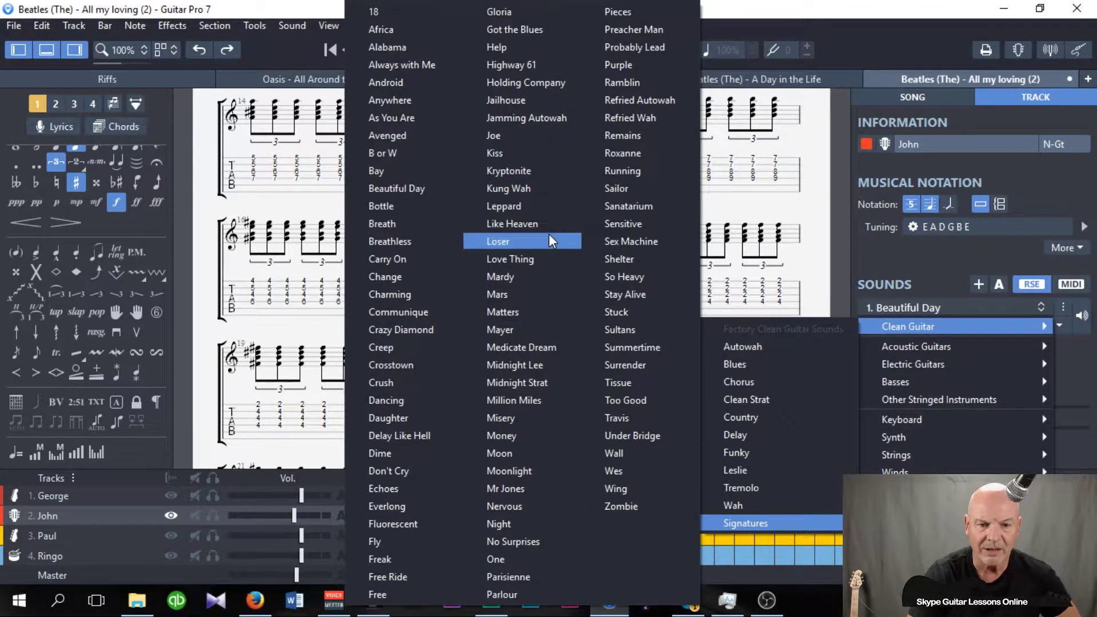
{"action": "left_click", "coordinate": [497, 330]}
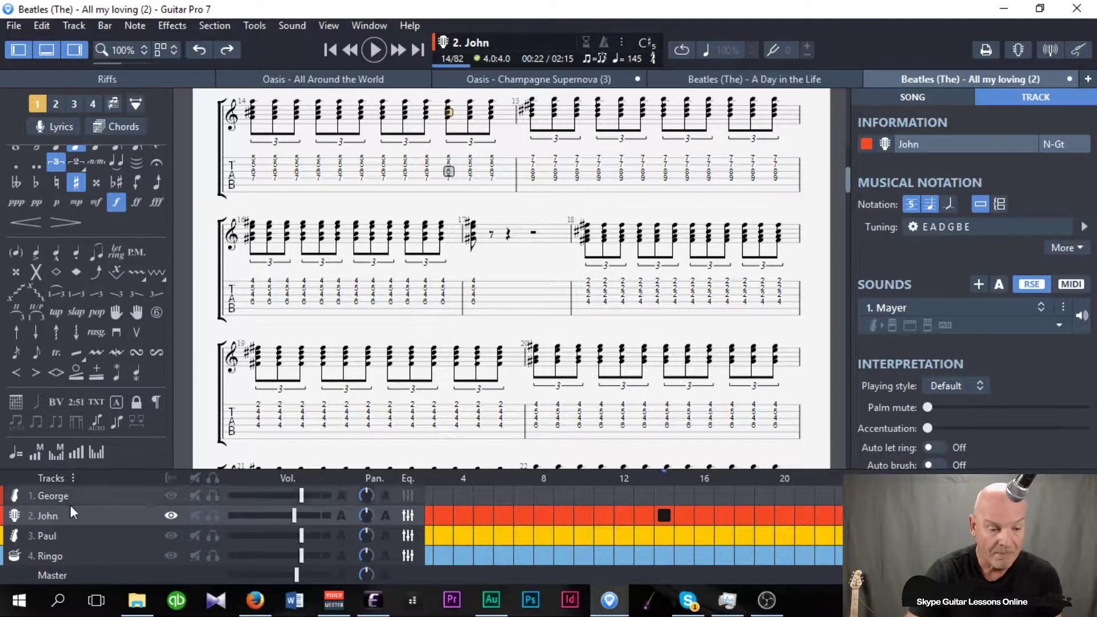
Add an F#m chord diagram with name and fingering above the first beat of bar 2 in John's track
{"action": "scroll", "coordinate": [455, 324], "scroll_direction": "up", "scroll_amount": 15}
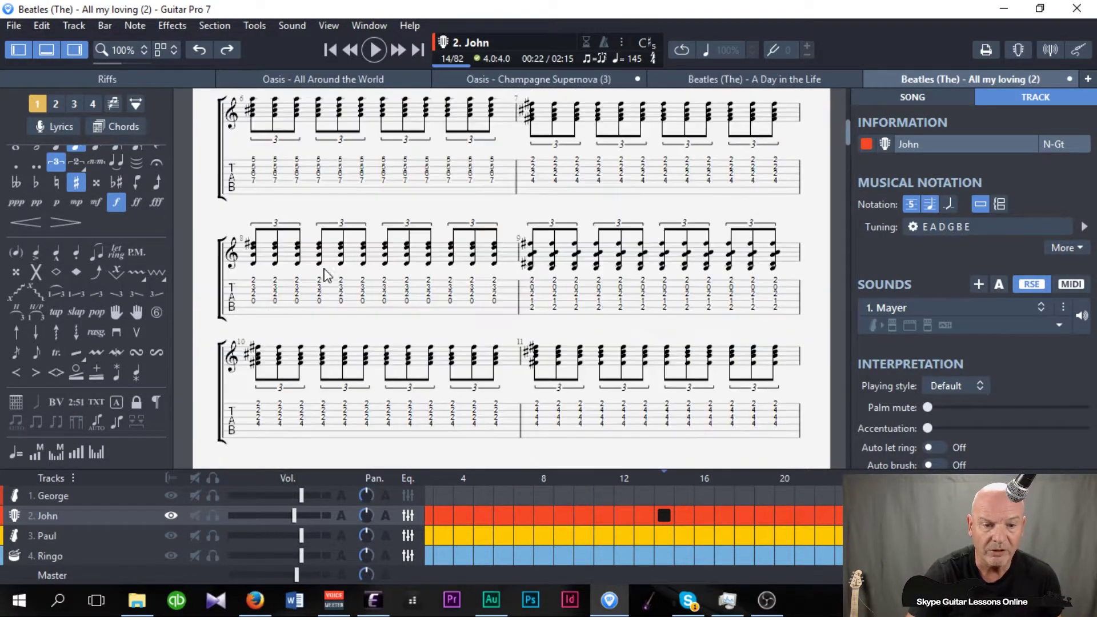
{"action": "scroll", "coordinate": [610, 177], "scroll_direction": "up", "scroll_amount": 2}
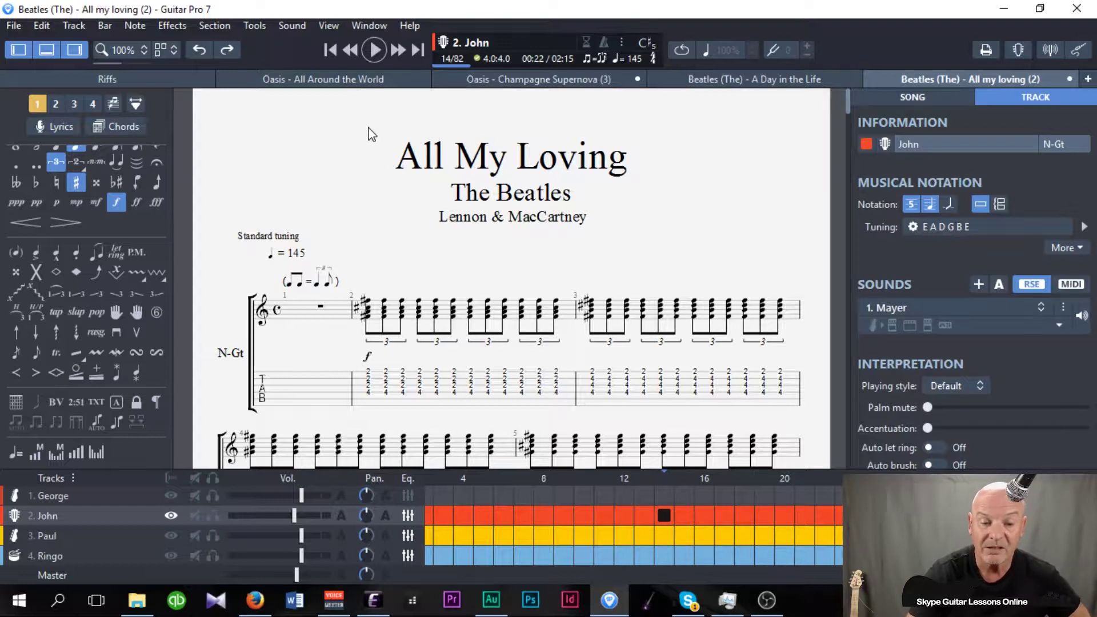
{"action": "left_click", "coordinate": [368, 392]}
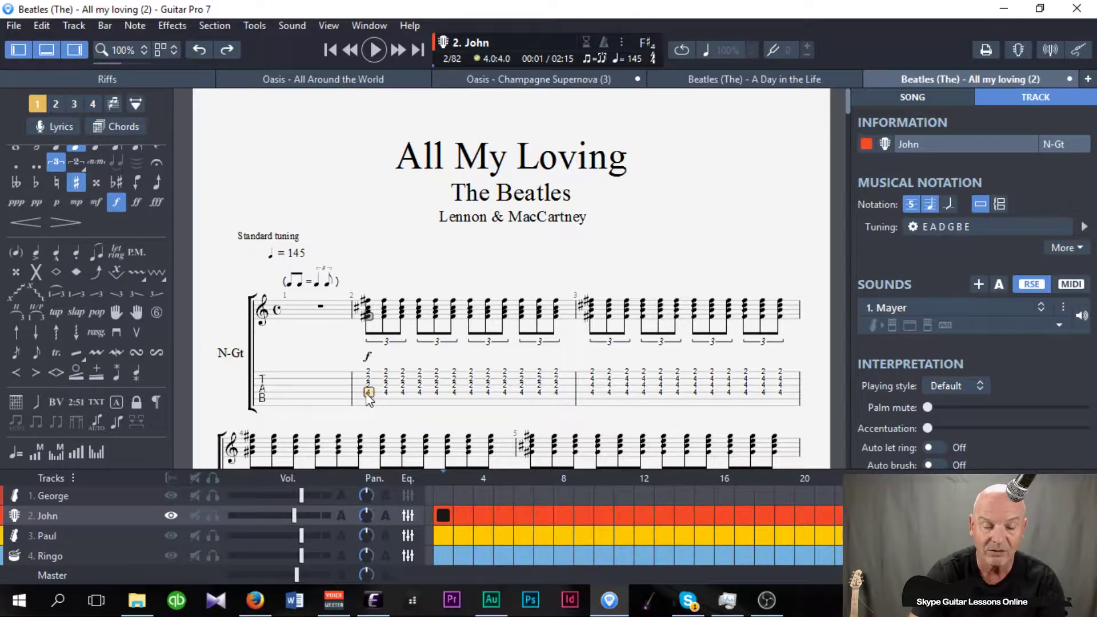
{"action": "key", "text": "a"}
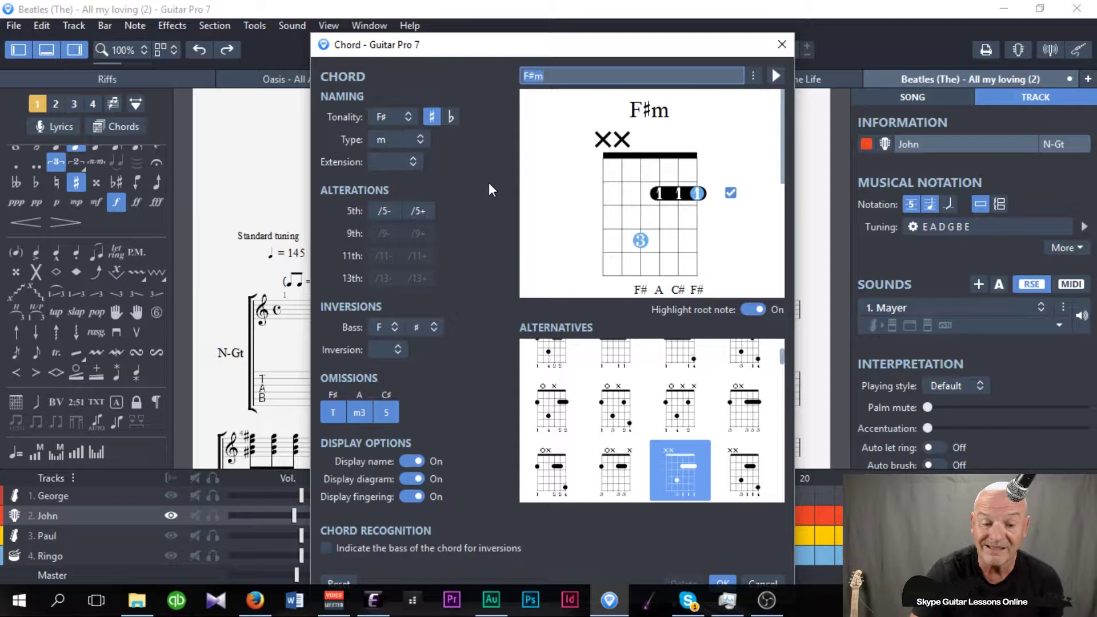
{"action": "left_click_drag", "start_coordinate": [495, 49], "coordinate": [495, 30]}
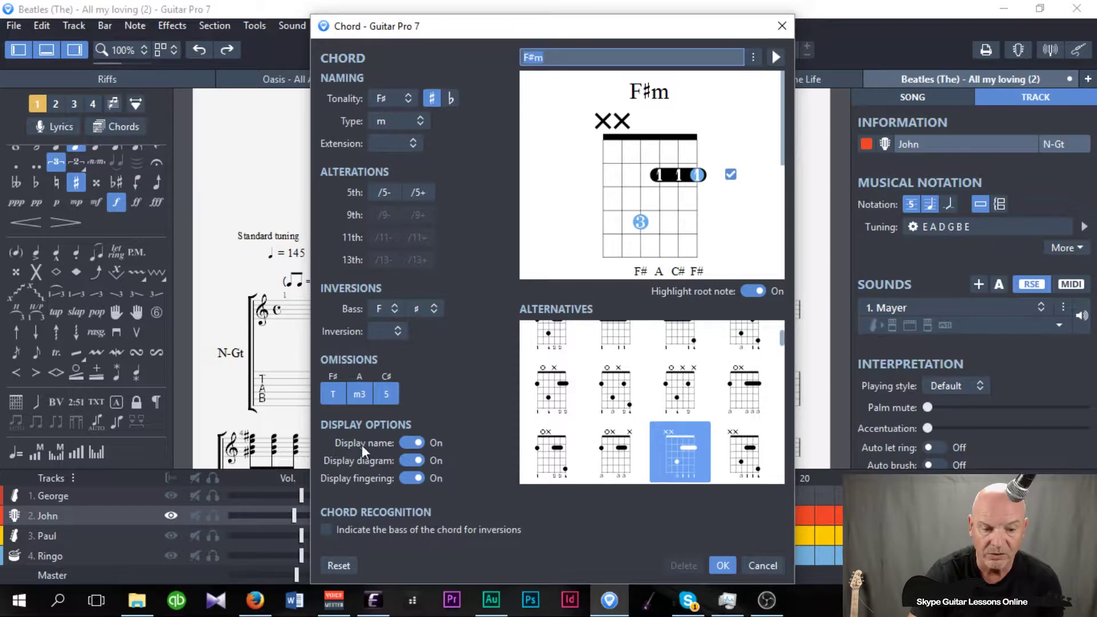
{"action": "left_click", "coordinate": [419, 445]}
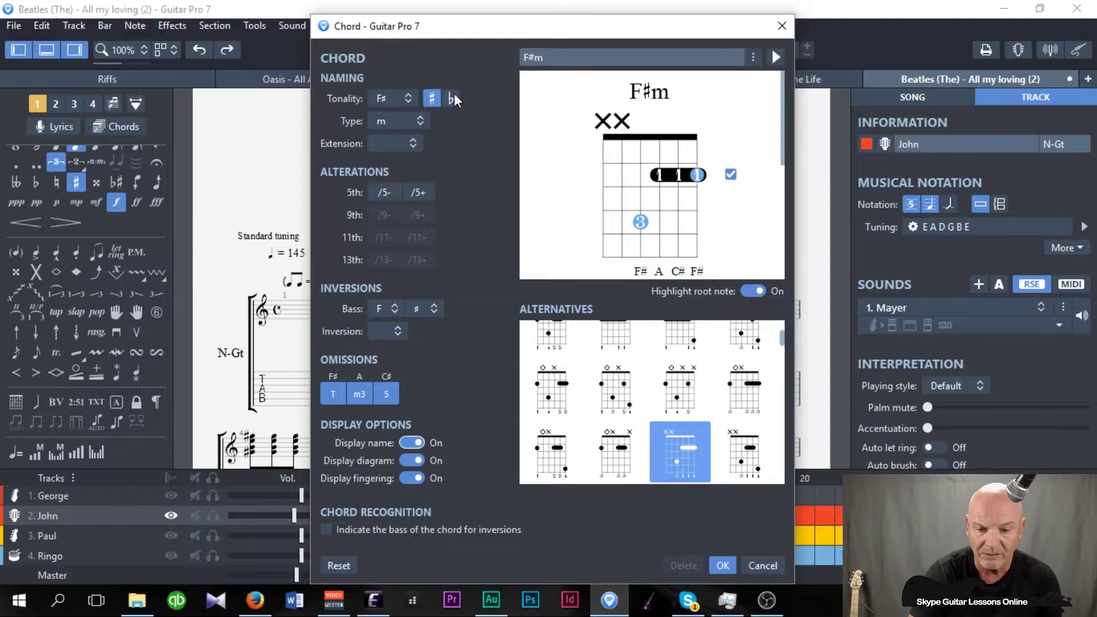
{"action": "left_click", "coordinate": [722, 565]}
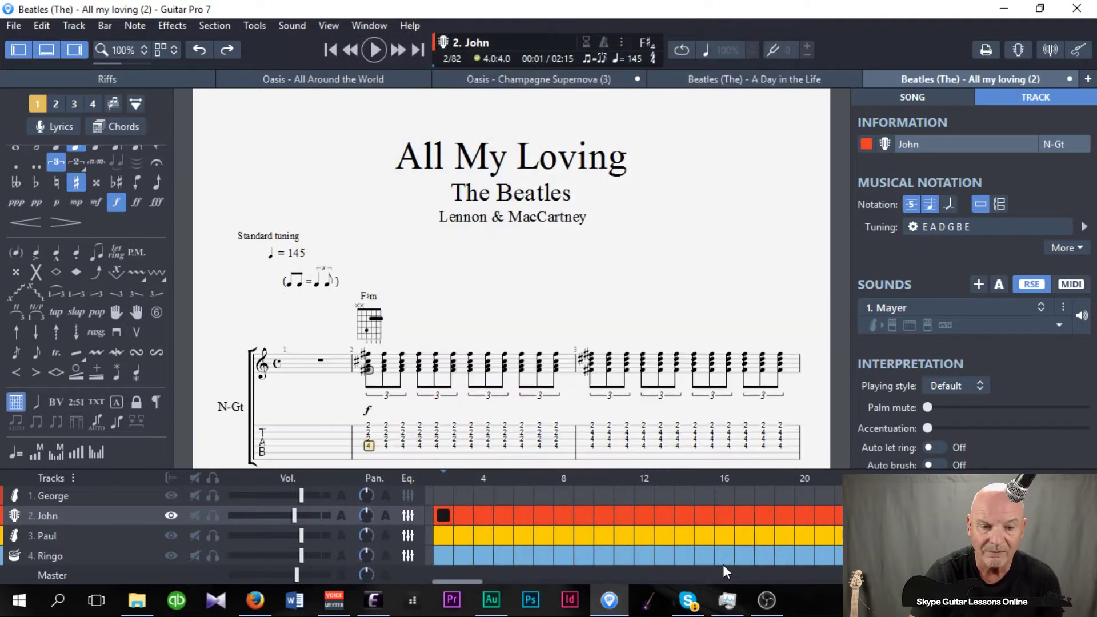
Add a B major chord diagram above the first beat of bar 3 in John's track
{"action": "scroll", "coordinate": [399, 269], "scroll_direction": "down", "scroll_amount": 3}
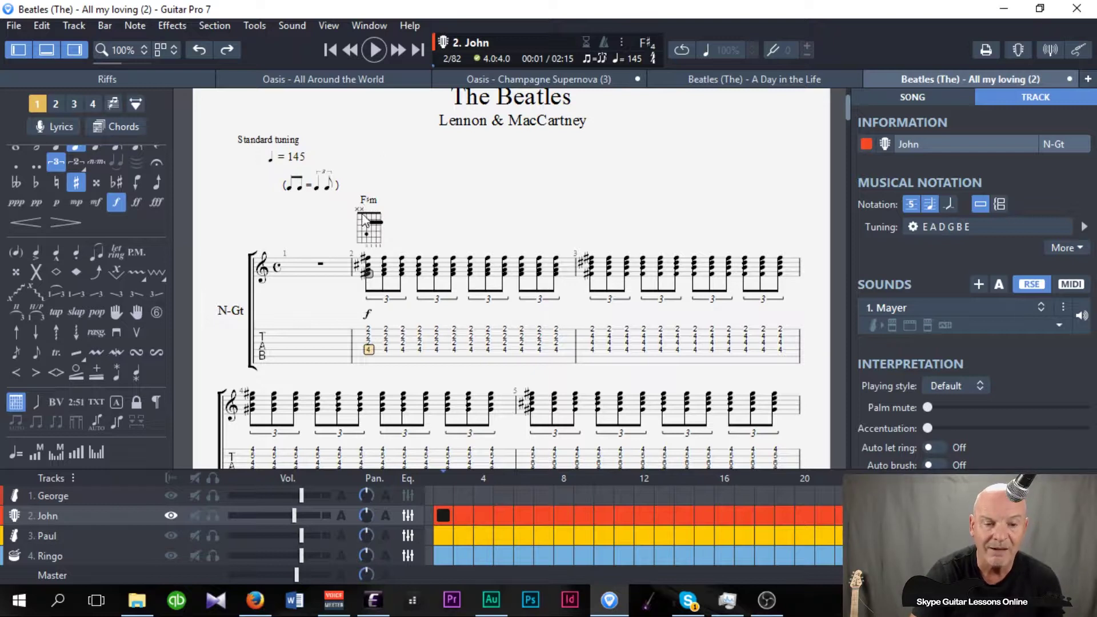
{"action": "left_click", "coordinate": [593, 351]}
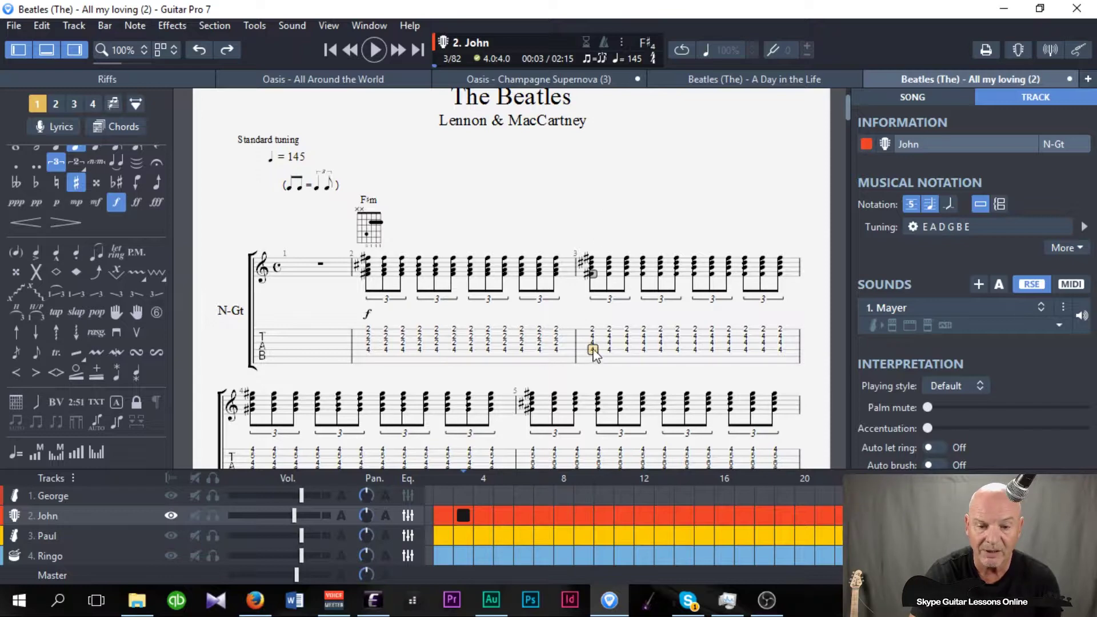
{"action": "key", "text": "a"}
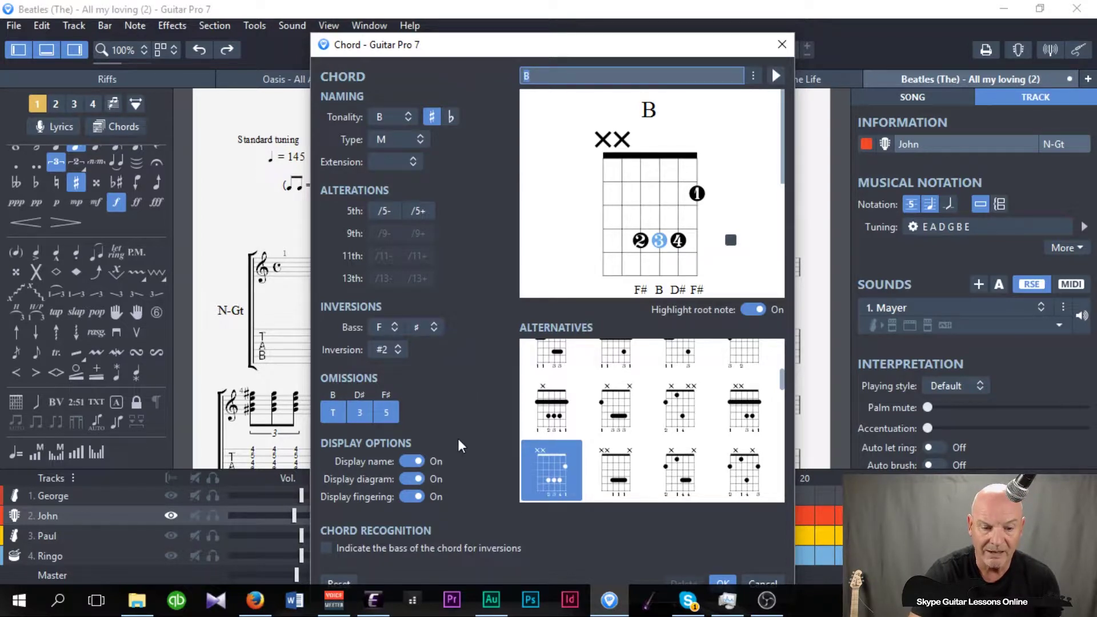
{"action": "left_click", "coordinate": [724, 582]}
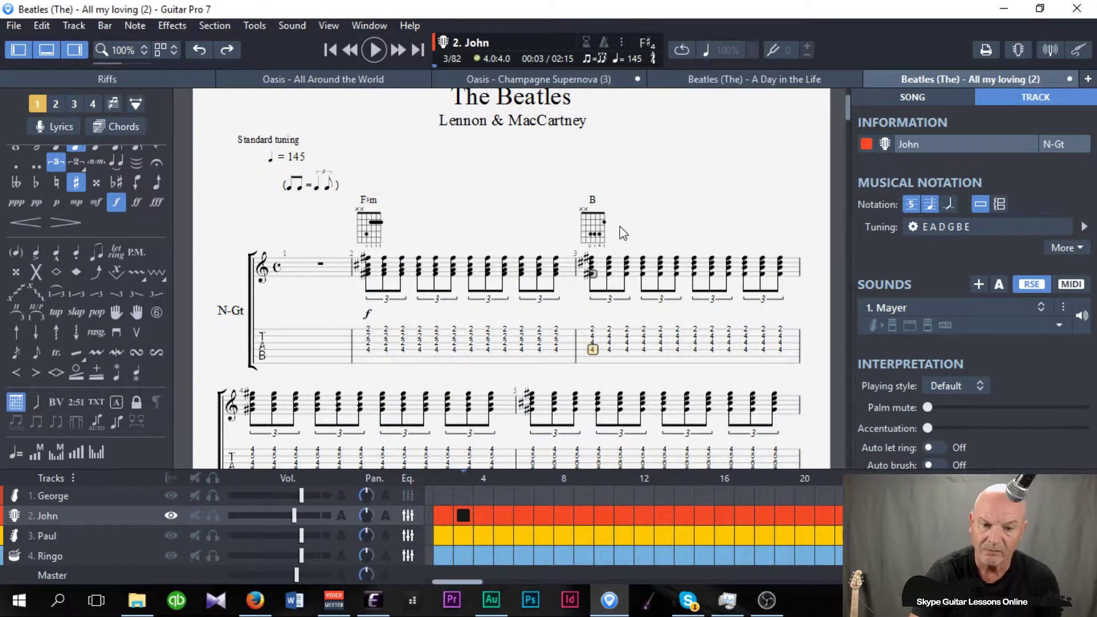
Add an E chord diagram at the start of bar 4 and a C#m diagram at the start of bar 5
{"action": "scroll", "coordinate": [392, 237], "scroll_direction": "down", "scroll_amount": 2}
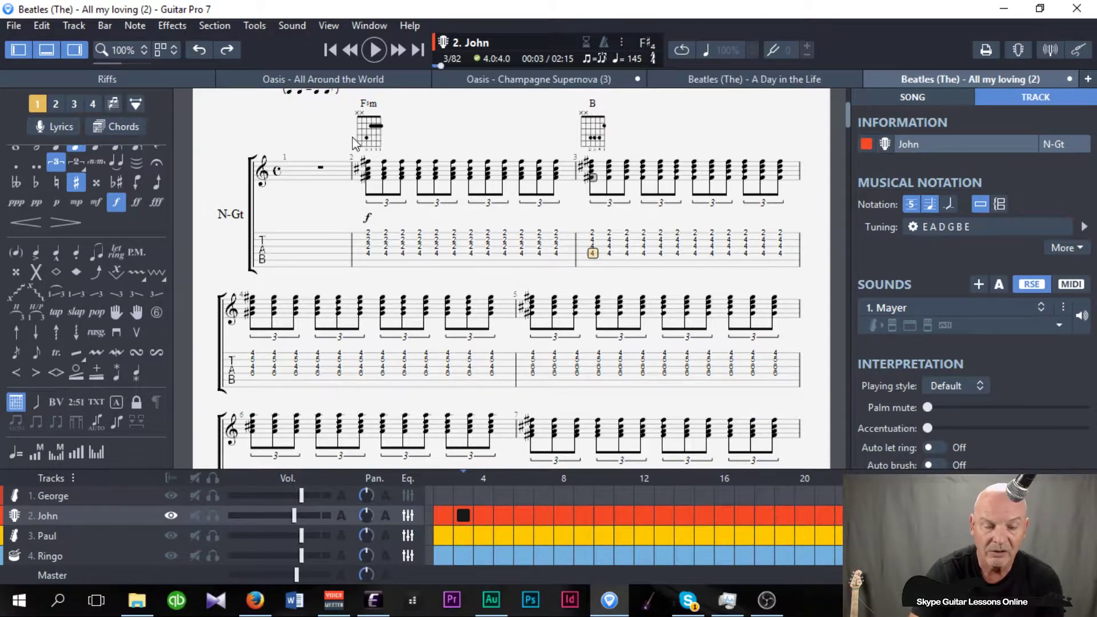
{"action": "left_click", "coordinate": [253, 377]}
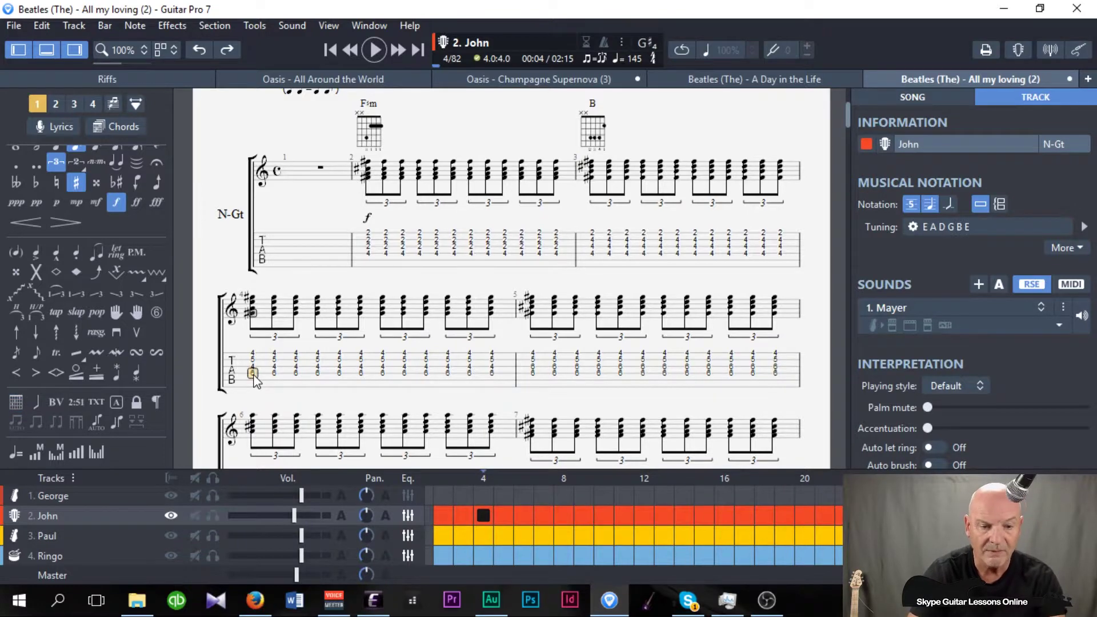
{"action": "key", "text": "a"}
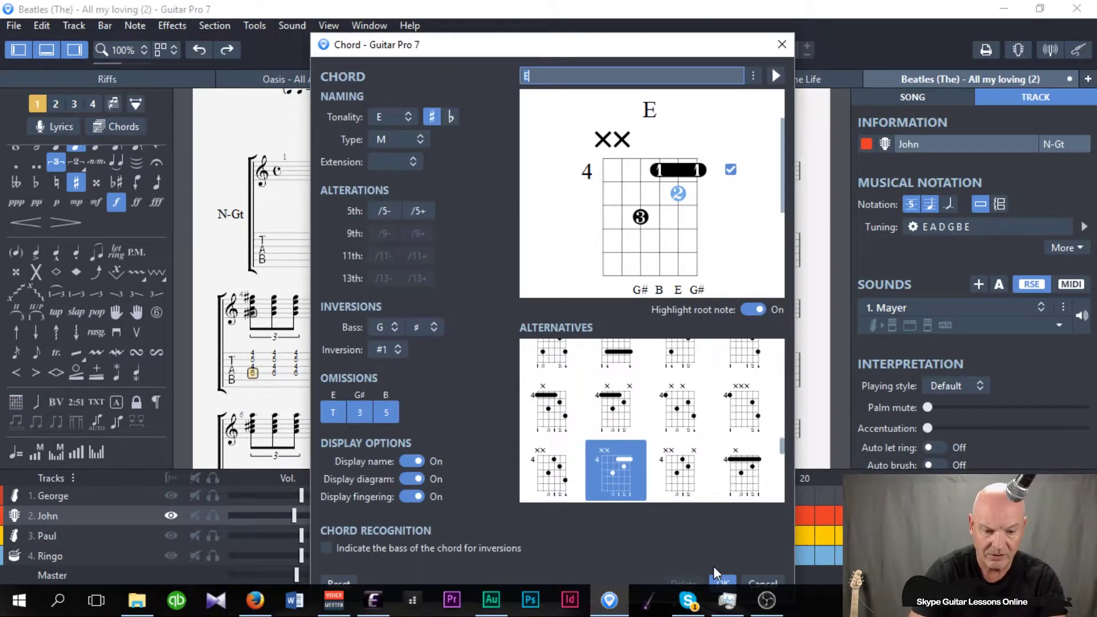
{"action": "left_click", "coordinate": [719, 579]}
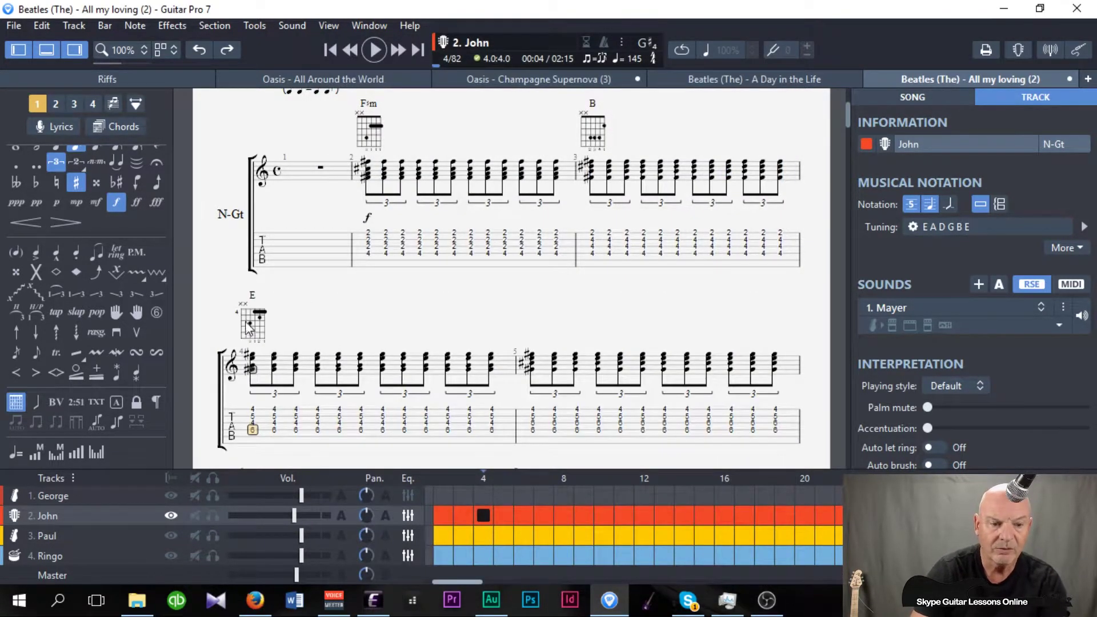
{"action": "left_click", "coordinate": [534, 431]}
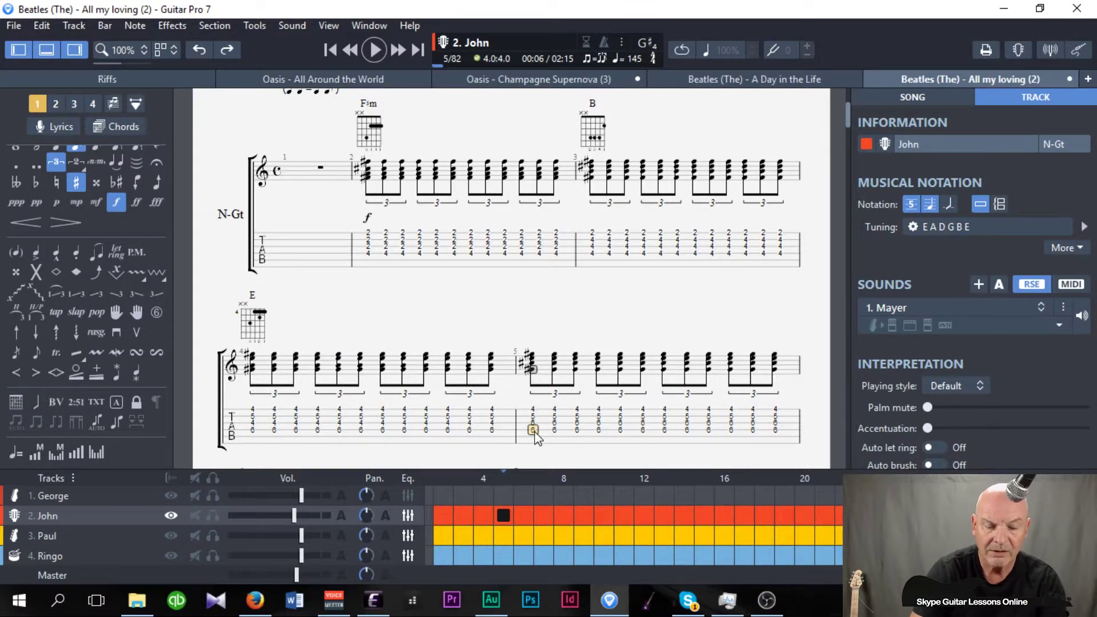
{"action": "key", "text": "a"}
{"action": "left_click", "coordinate": [743, 468]}
{"action": "left_click", "coordinate": [720, 581]}
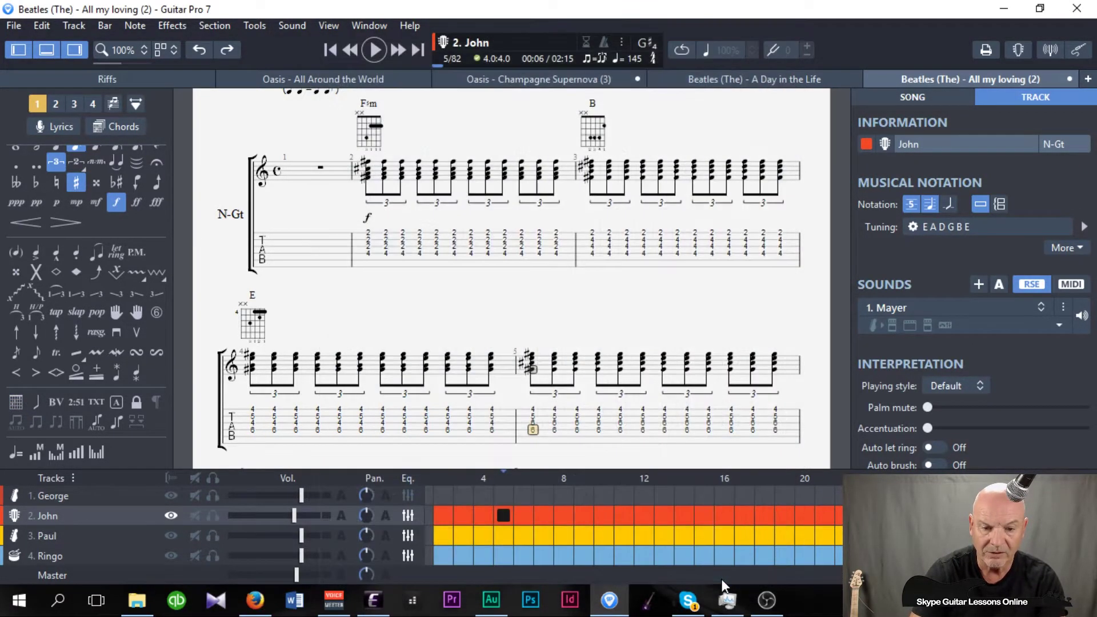
Add an A chord diagram on the first beat of bar 6 and an F#m diagram on the first beat of bar 7
{"action": "scroll", "coordinate": [511, 295], "scroll_direction": "down", "scroll_amount": 5}
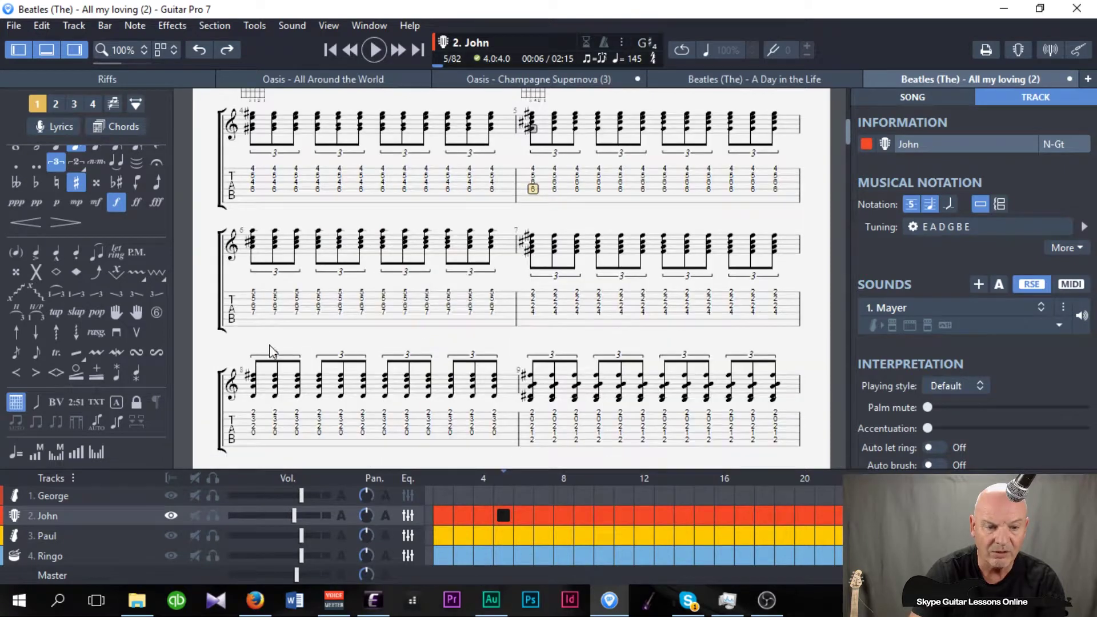
{"action": "left_click", "coordinate": [254, 312]}
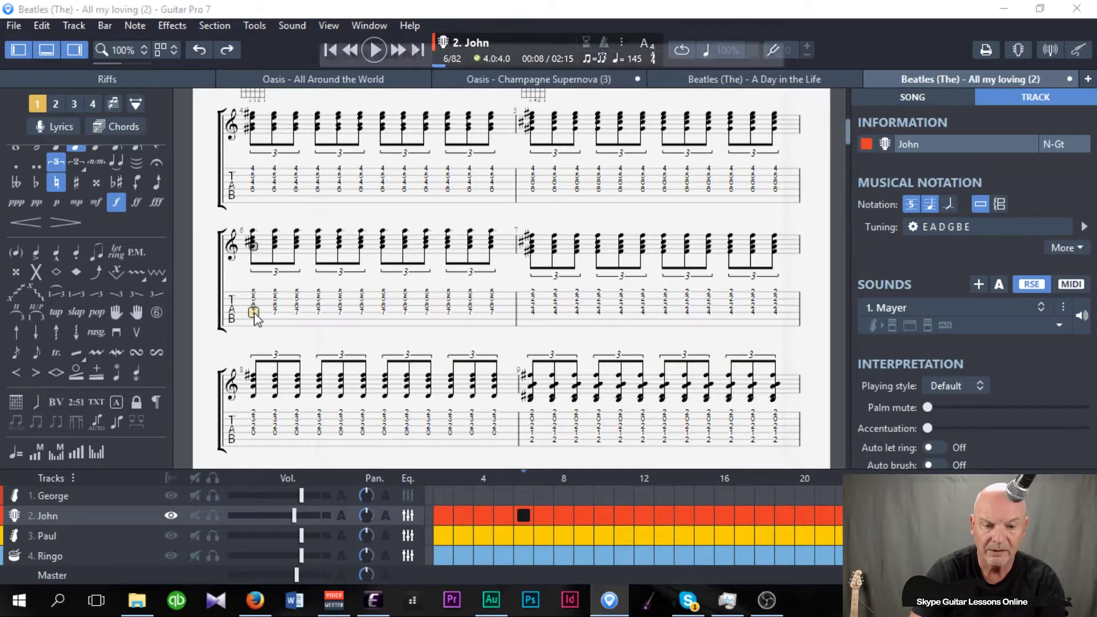
{"action": "key", "text": "a"}
{"action": "left_click", "coordinate": [723, 583]}
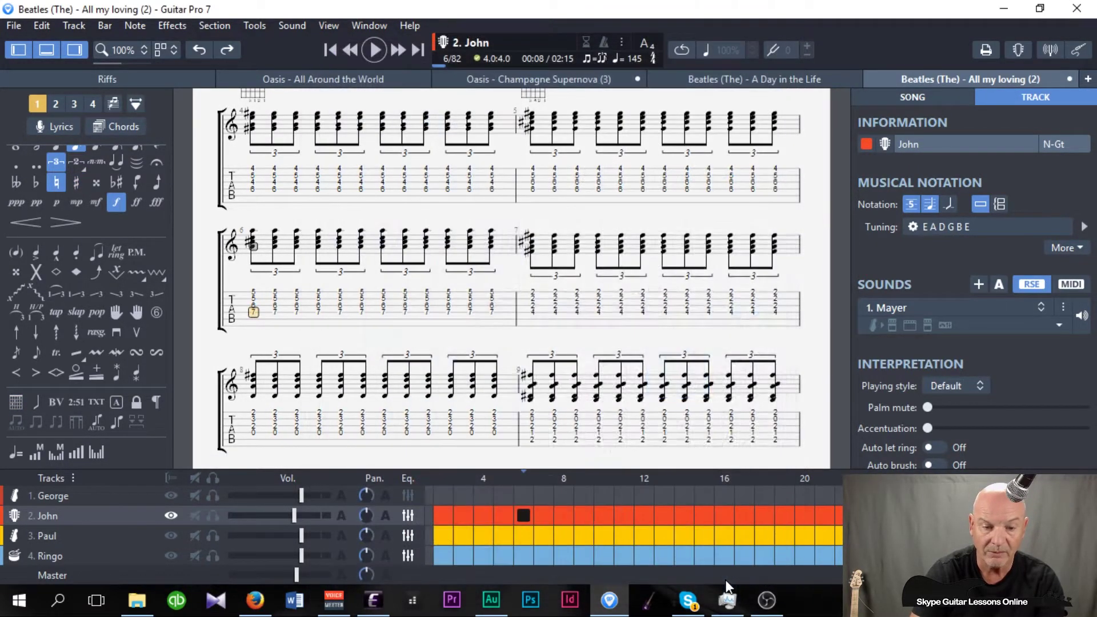
{"action": "left_click", "coordinate": [533, 370]}
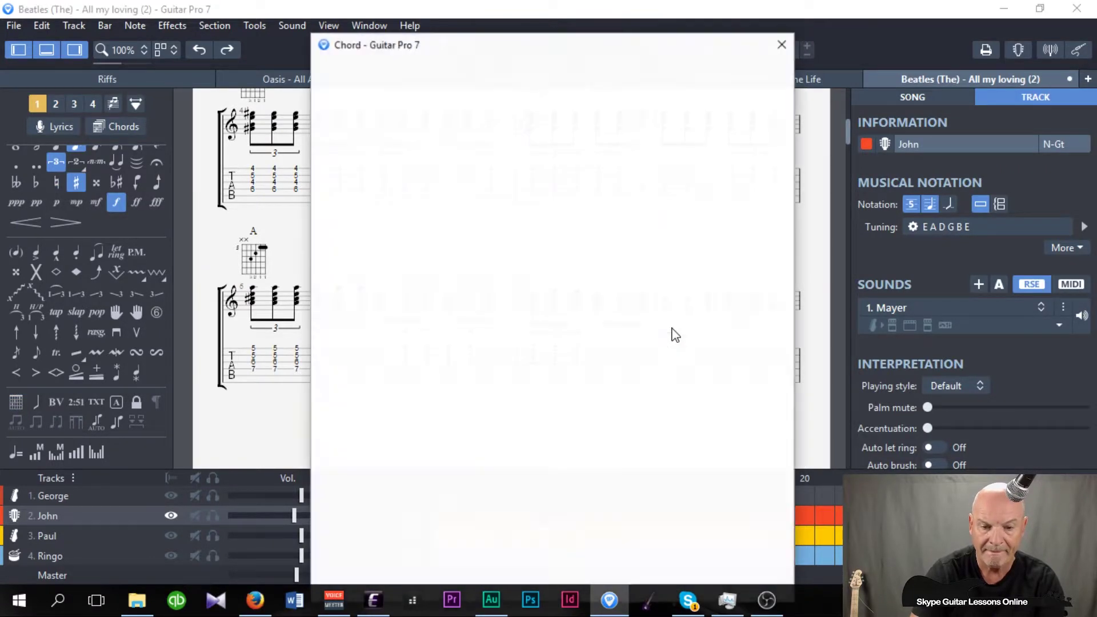
{"action": "key", "text": "a"}
{"action": "left_click", "coordinate": [724, 582]}
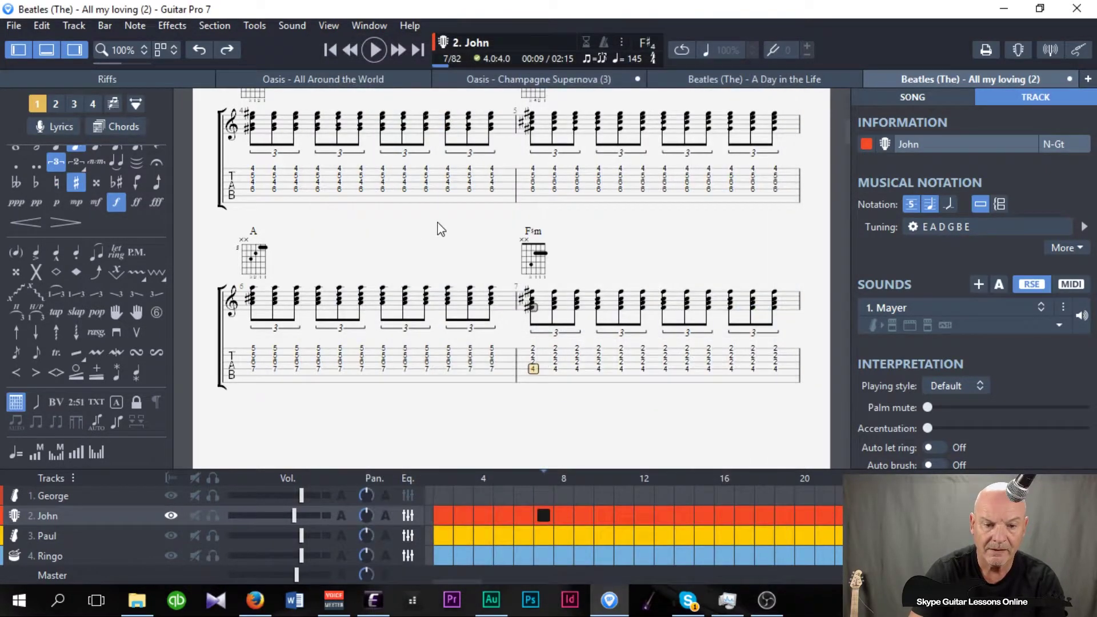
Add a D chord diagram on the first beat of bar 8 and a B7 diagram on the first beat of bar 9
{"action": "scroll", "coordinate": [394, 231], "scroll_direction": "down", "scroll_amount": 5}
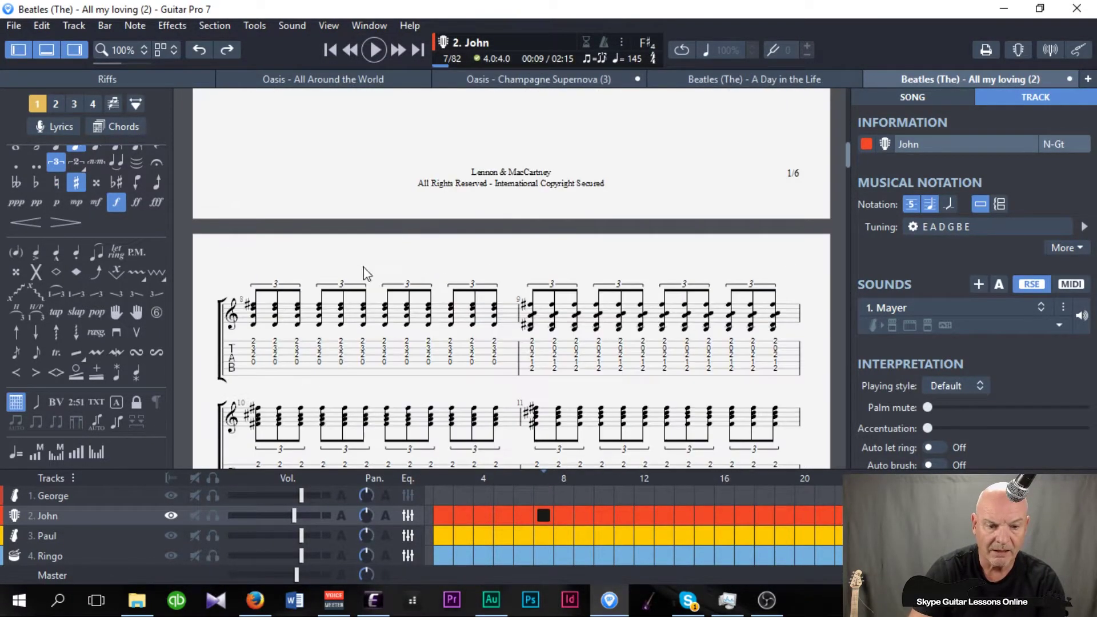
{"action": "left_click", "coordinate": [253, 361]}
{"action": "key", "text": "a"}
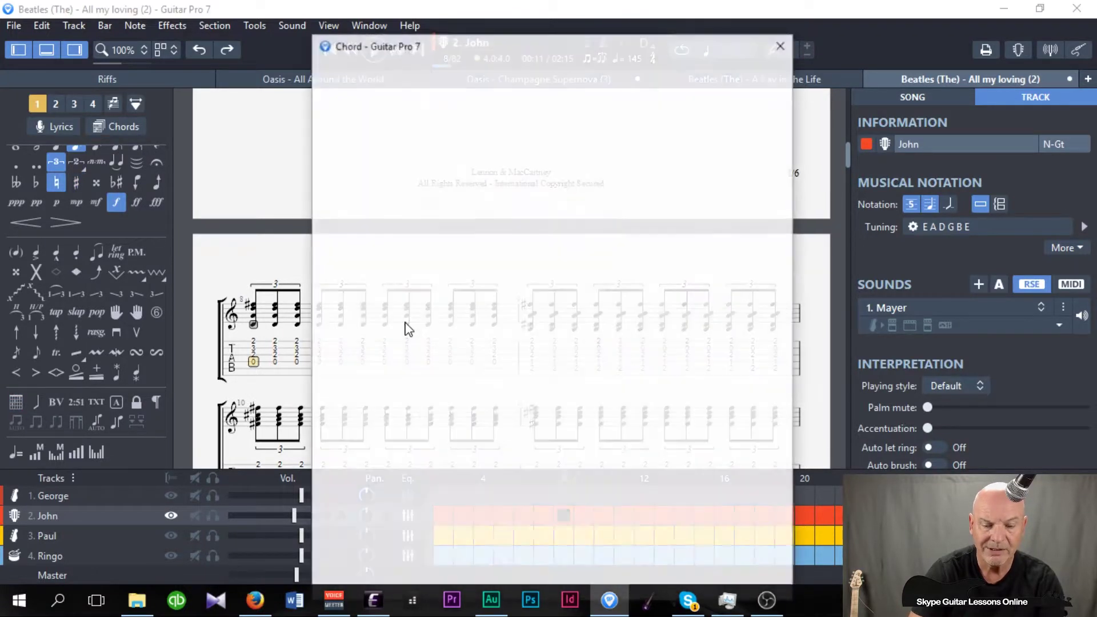
{"action": "left_click", "coordinate": [722, 577]}
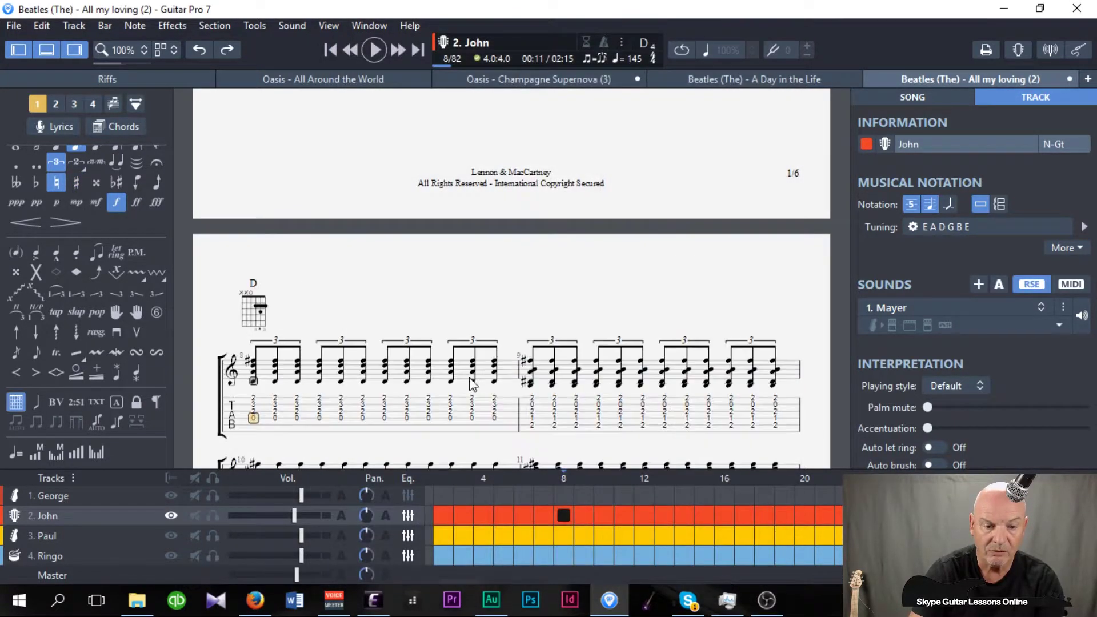
{"action": "left_click", "coordinate": [533, 426]}
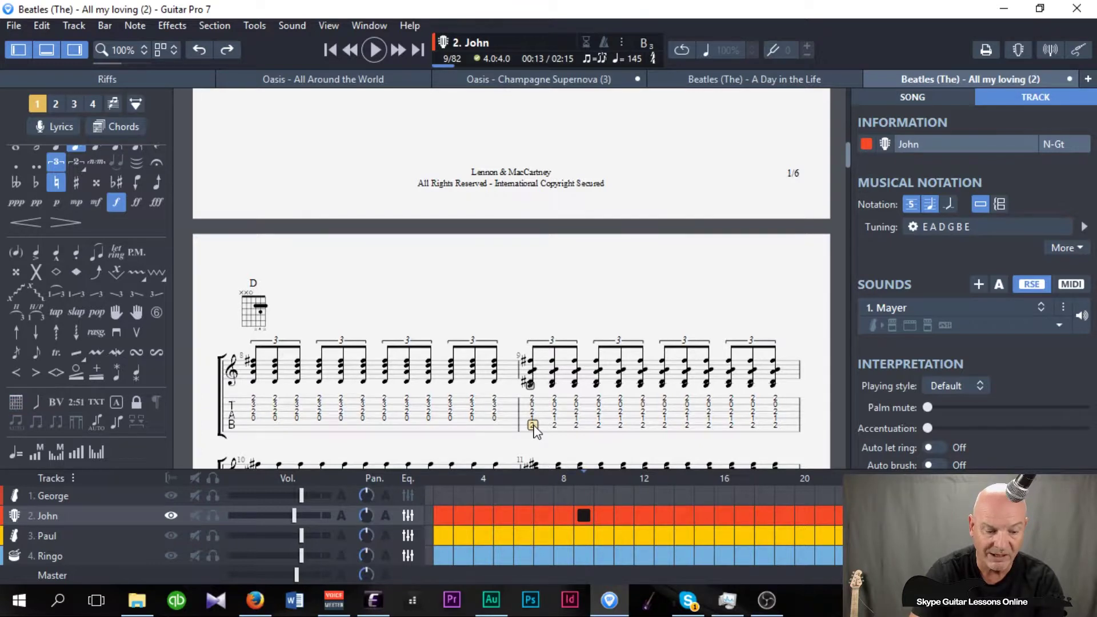
{"action": "key", "text": "a"}
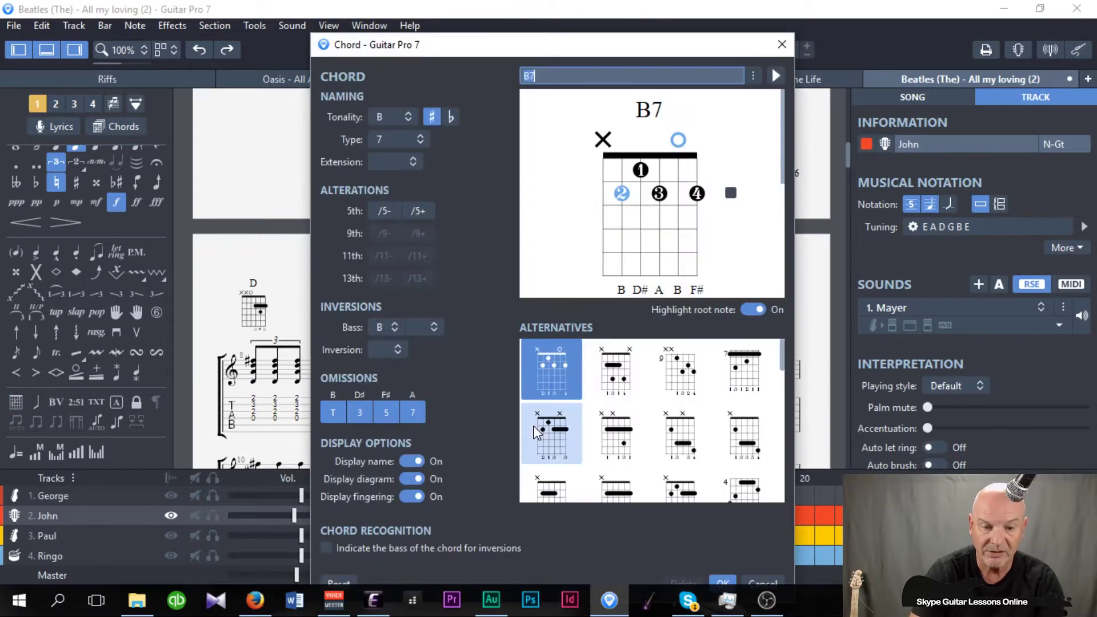
{"action": "left_click", "coordinate": [719, 578]}
Review the chord diagrams along John's part through the third page and return to the song title
{"action": "scroll", "coordinate": [451, 247], "scroll_direction": "down", "scroll_amount": 5}
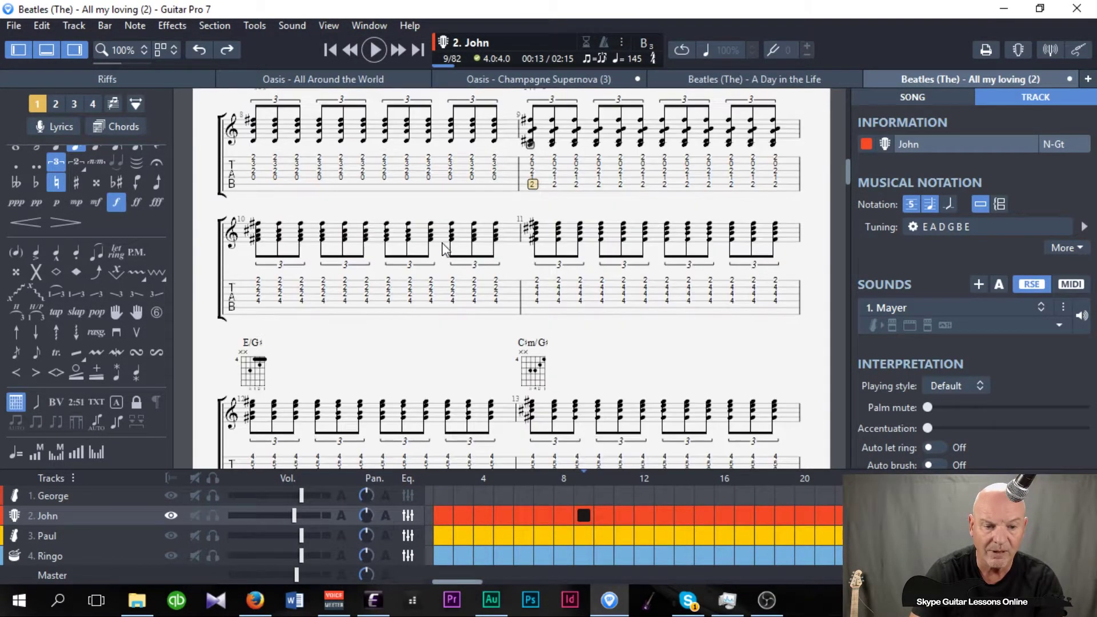
{"action": "scroll", "coordinate": [379, 306], "scroll_direction": "up", "scroll_amount": 10}
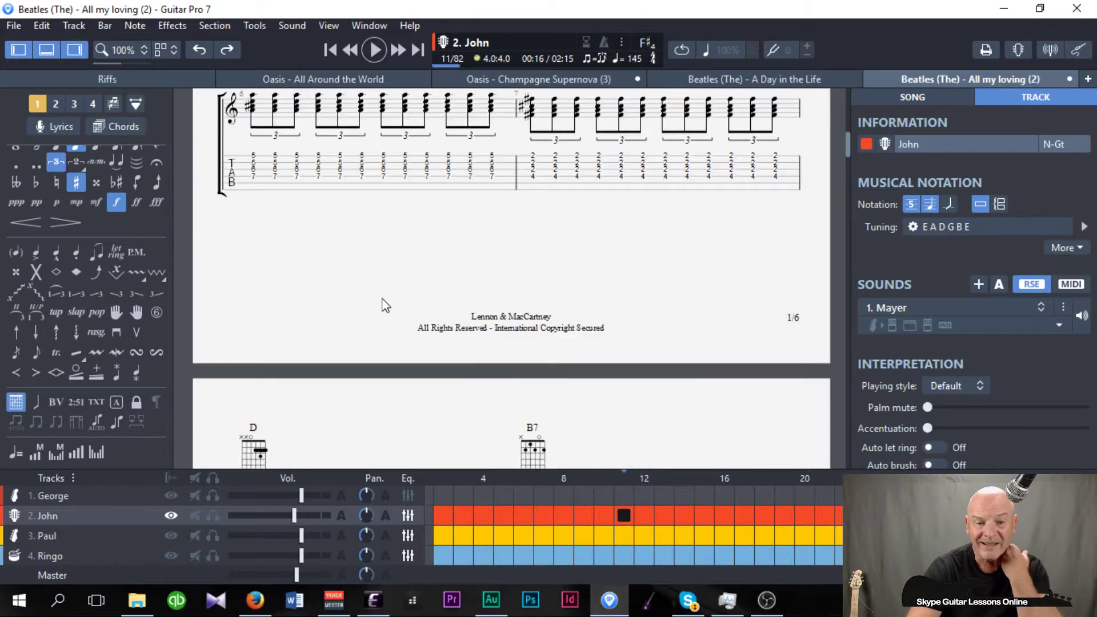
{"action": "scroll", "coordinate": [382, 303], "scroll_direction": "down", "scroll_amount": 8}
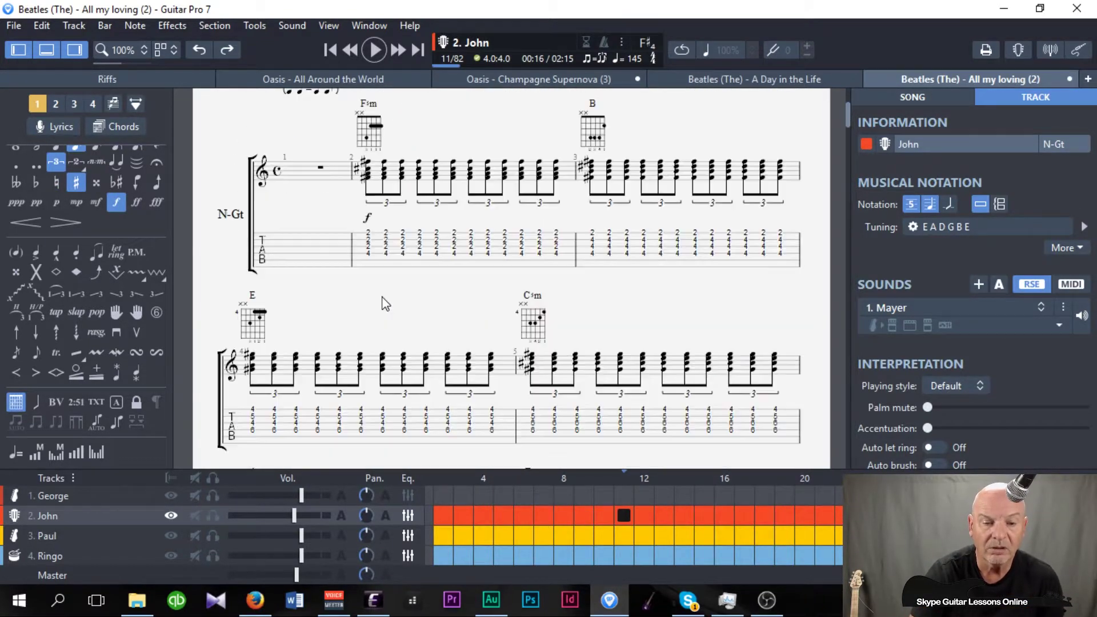
{"action": "scroll", "coordinate": [383, 303], "scroll_direction": "down", "scroll_amount": 6}
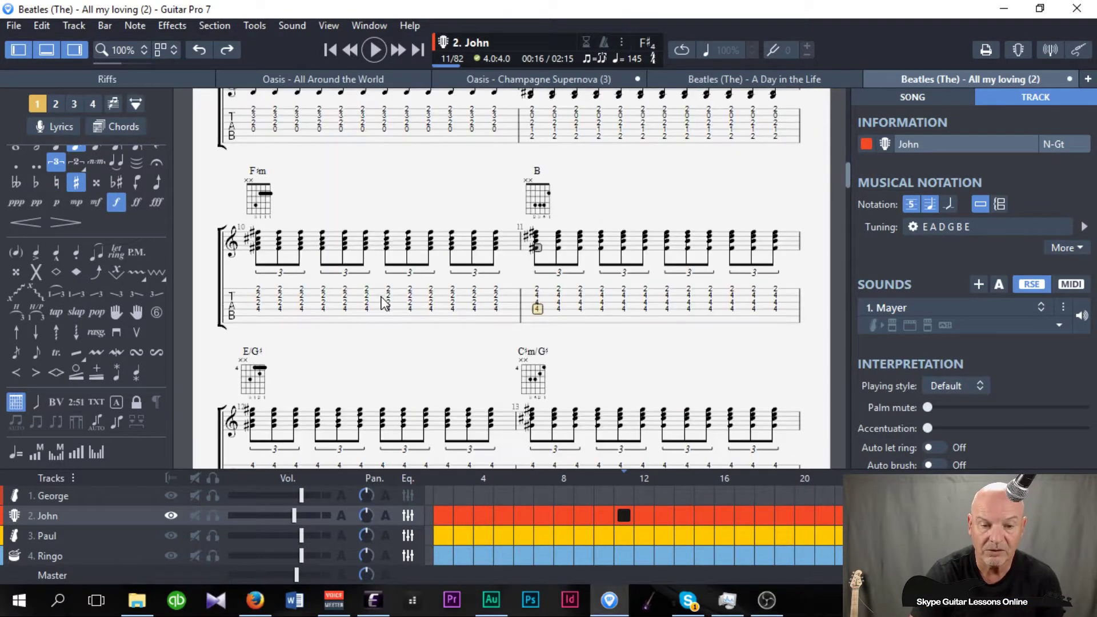
{"action": "scroll", "coordinate": [348, 237], "scroll_direction": "down", "scroll_amount": 5}
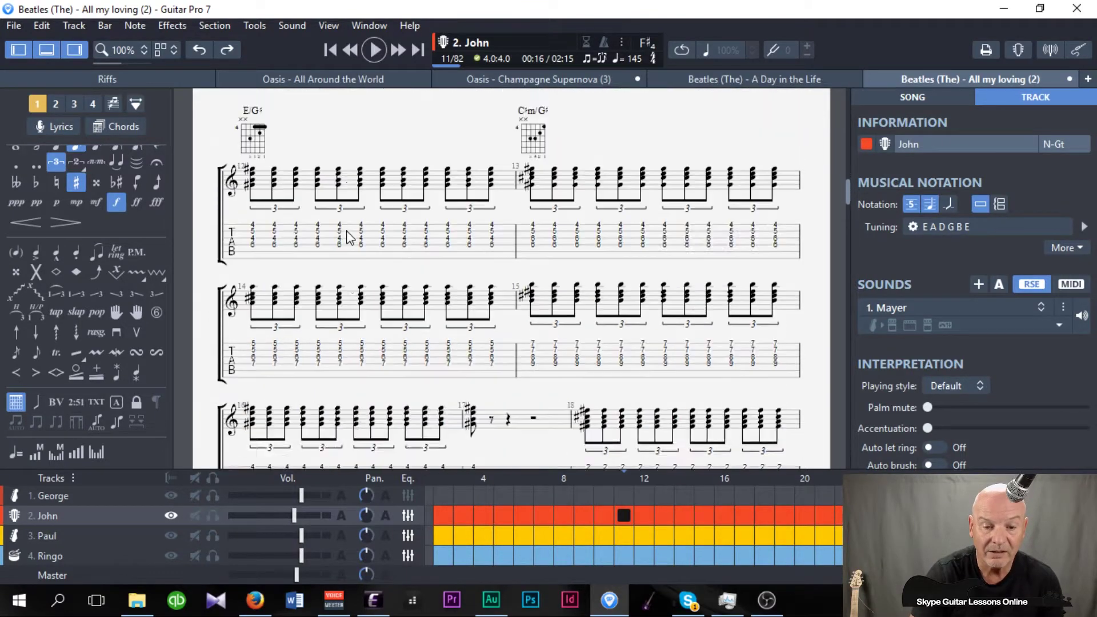
{"action": "scroll", "coordinate": [350, 237], "scroll_direction": "down", "scroll_amount": 12}
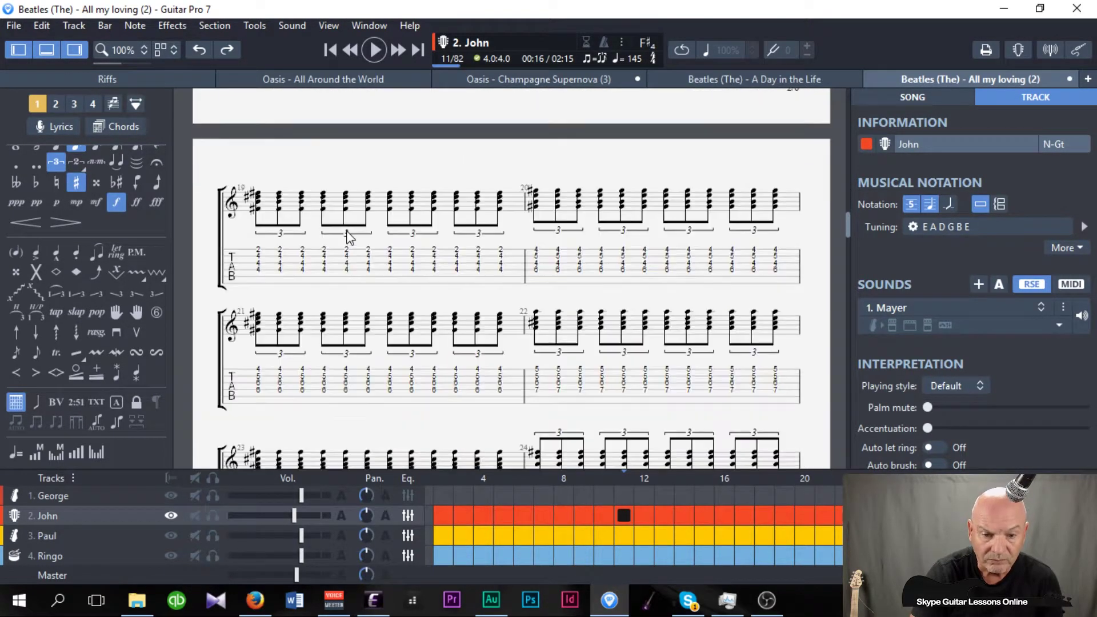
{"action": "scroll", "coordinate": [350, 237], "scroll_direction": "up", "scroll_amount": 5}
{"action": "scroll", "coordinate": [350, 237], "scroll_direction": "down", "scroll_amount": 5}
{"action": "scroll", "coordinate": [350, 237], "scroll_direction": "up", "scroll_amount": 20}
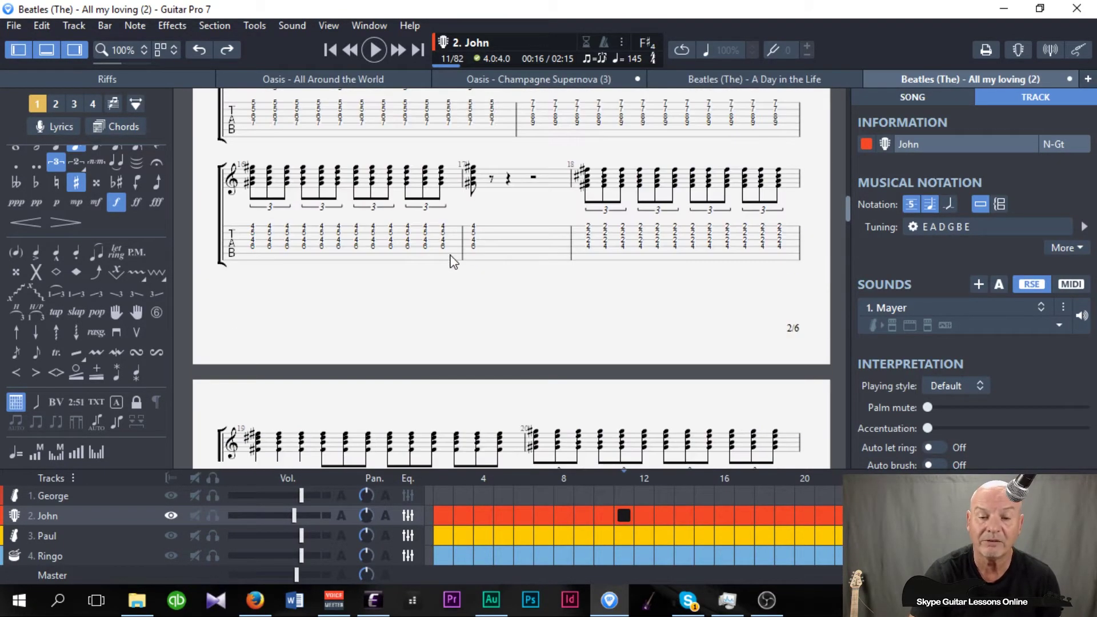
{"action": "scroll", "coordinate": [440, 258], "scroll_direction": "up", "scroll_amount": 10}
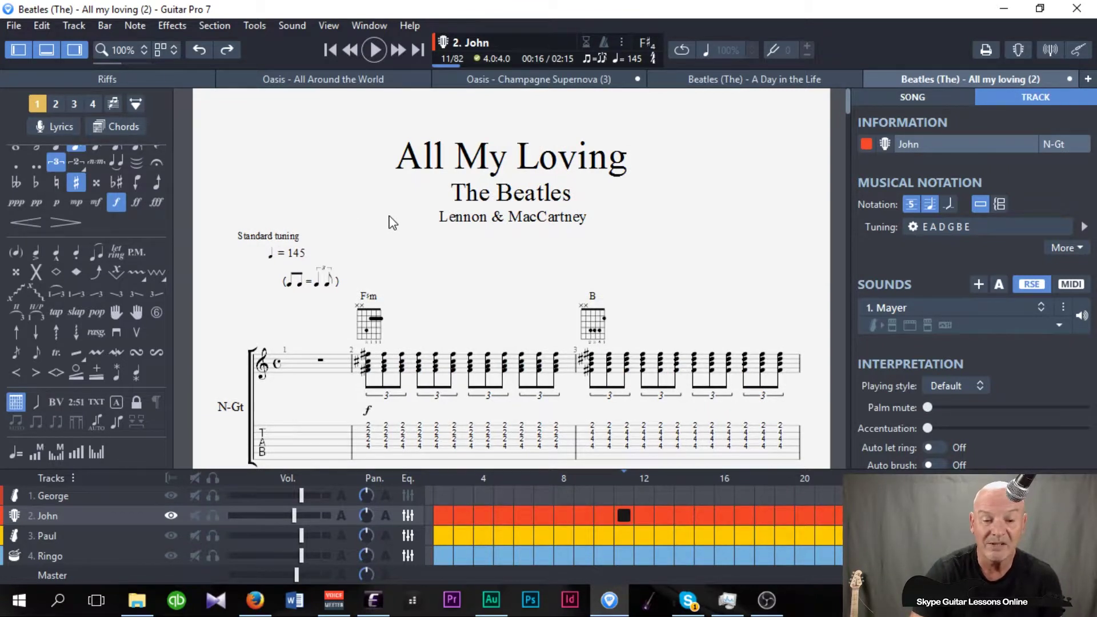
Save the score with its new chord diagrams
{"action": "left_click", "coordinate": [12, 26]}
{"action": "left_click", "coordinate": [32, 174]}
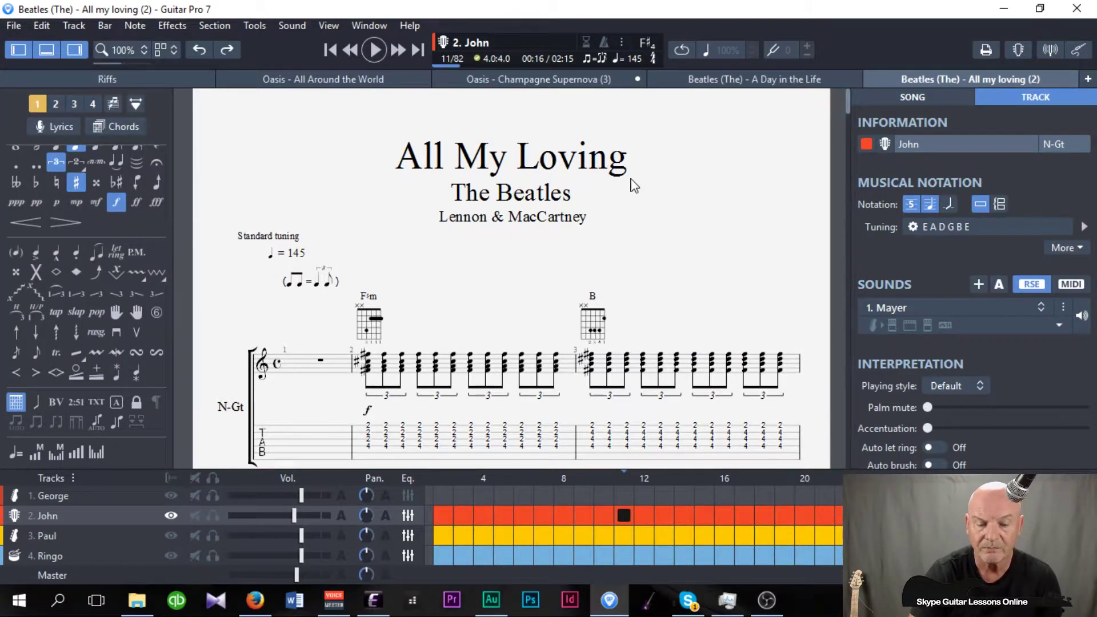
{"action": "left_click", "coordinate": [595, 182]}
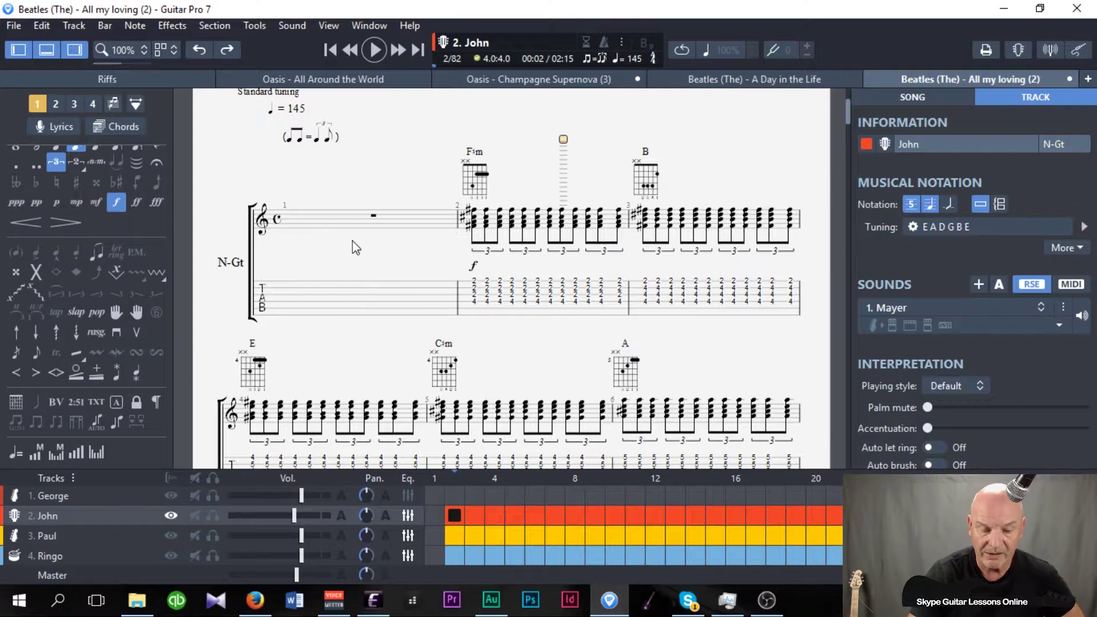
Add a section marker named Verse, with no letter, at bar 2 of John's track
{"action": "scroll", "coordinate": [353, 246], "scroll_direction": "down", "scroll_amount": 2}
{"action": "scroll", "coordinate": [351, 245], "scroll_direction": "up", "scroll_amount": 2}
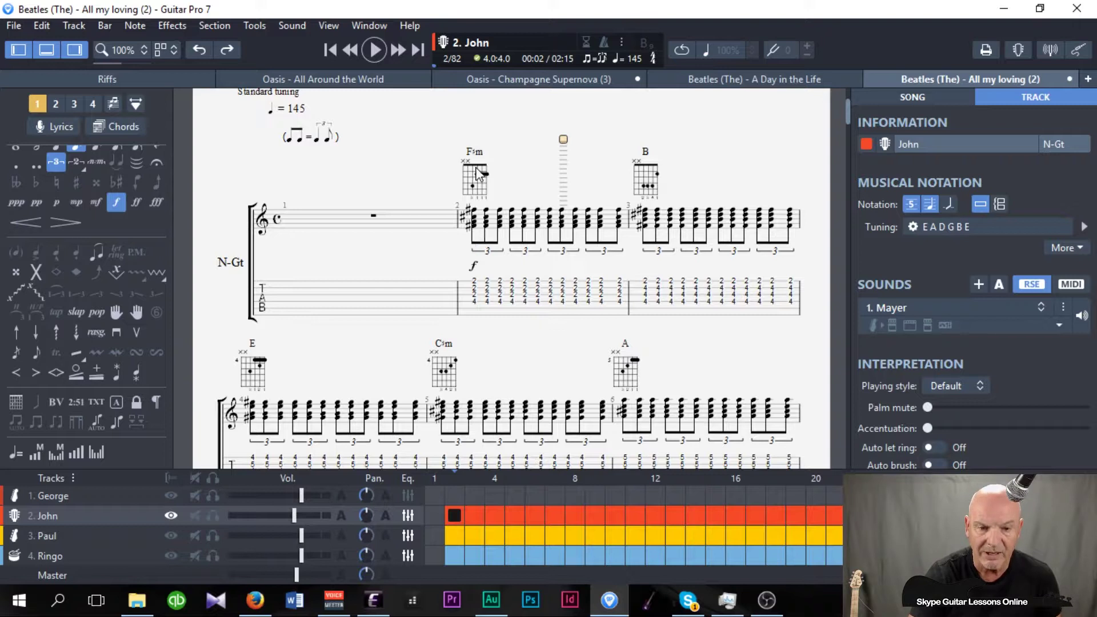
{"action": "left_click", "coordinate": [474, 297]}
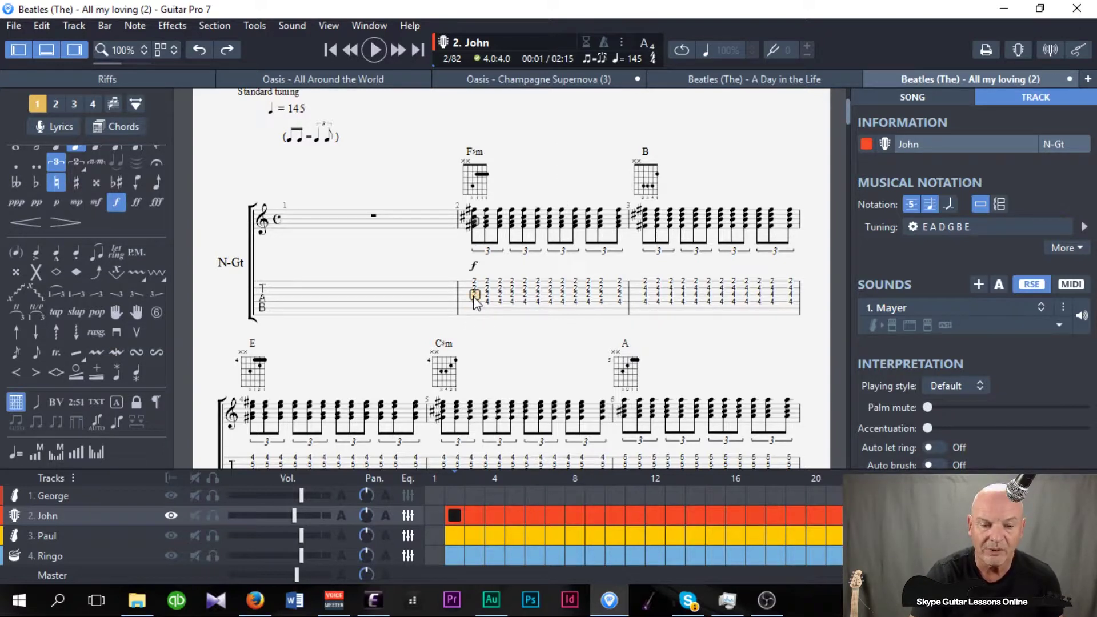
{"action": "left_click", "coordinate": [220, 29]}
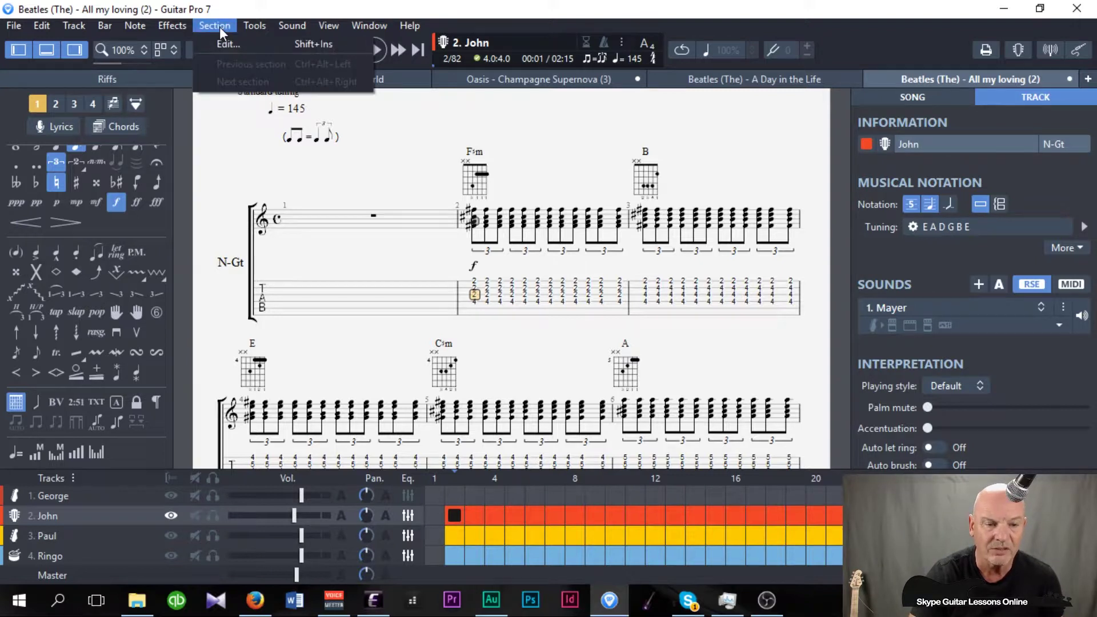
{"action": "left_click", "coordinate": [222, 46]}
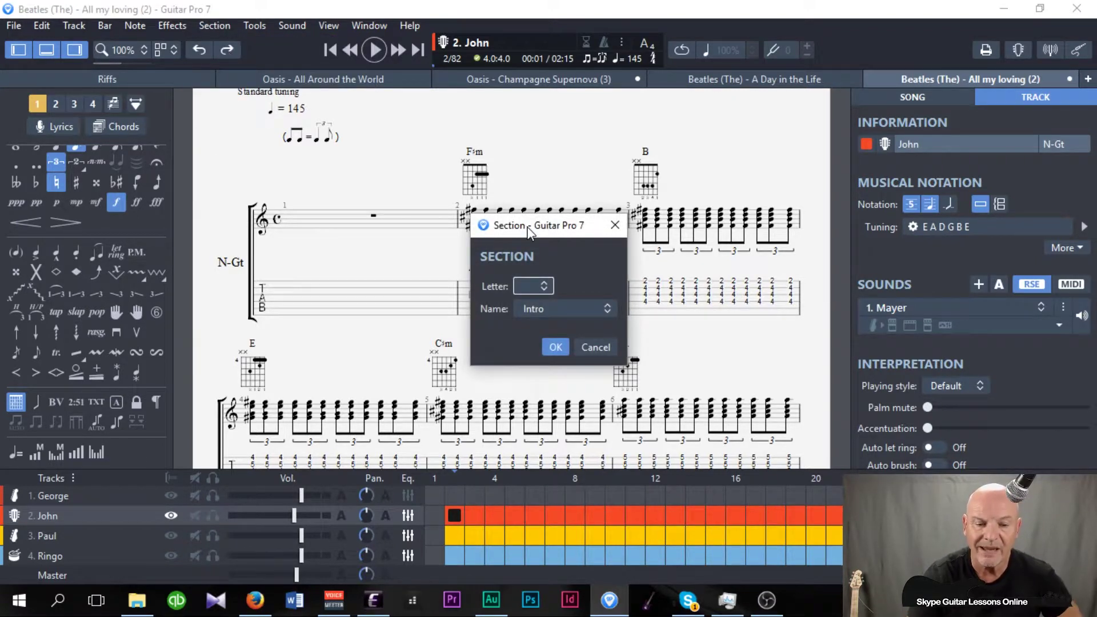
{"action": "left_click", "coordinate": [542, 285]}
{"action": "mouse_move", "coordinate": [551, 313]}
{"action": "left_mouse_down"}
{"action": "mouse_move", "coordinate": [561, 462]}
{"action": "mouse_move", "coordinate": [550, 308]}
{"action": "left_mouse_up"}
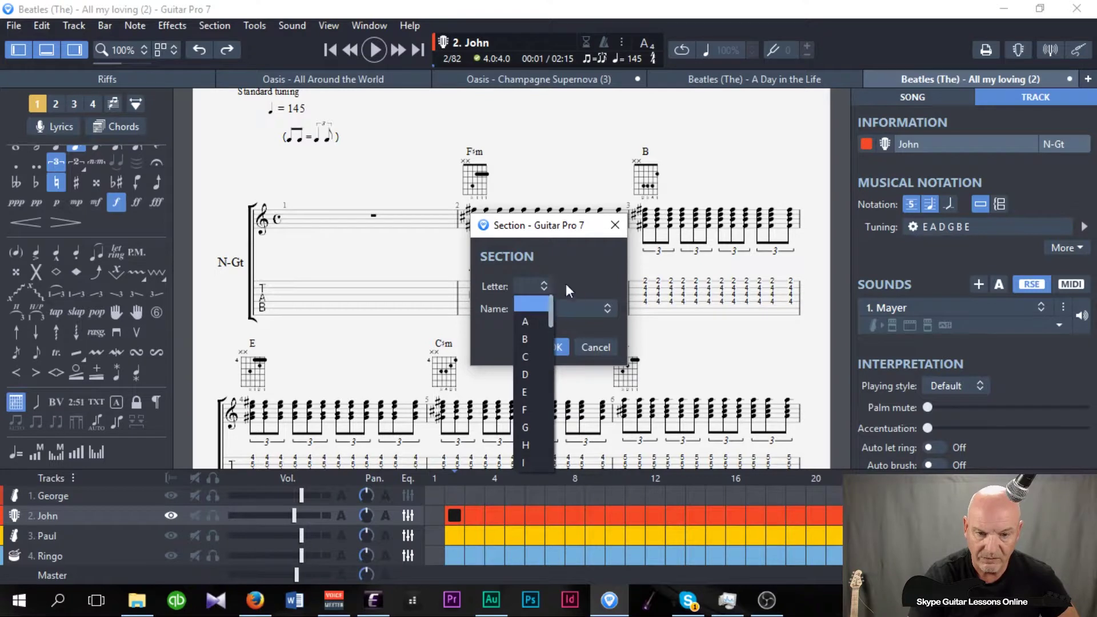
{"action": "left_click", "coordinate": [531, 304]}
{"action": "left_click", "coordinate": [606, 307]}
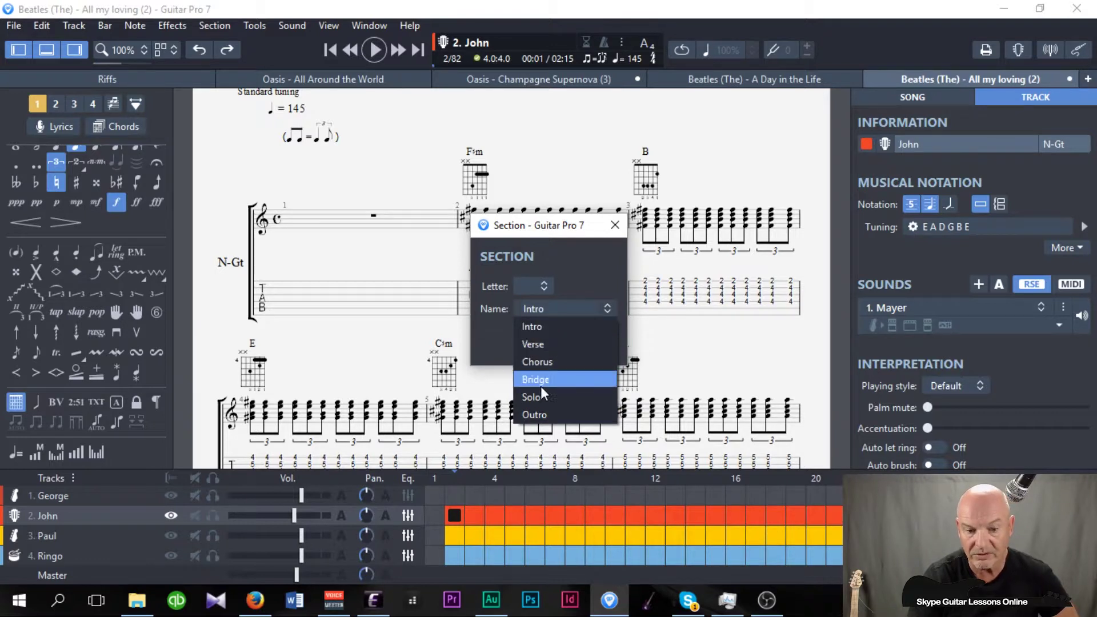
{"action": "left_click", "coordinate": [534, 344]}
{"action": "left_click", "coordinate": [552, 348]}
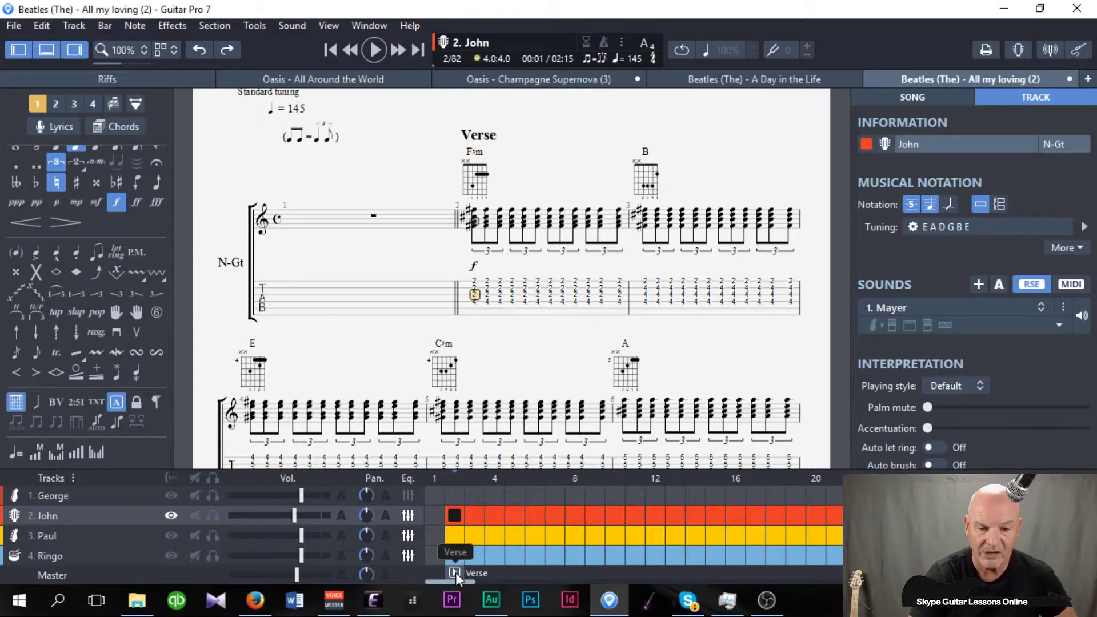
Play John's part from bar 16 to find where the second verse begins
{"action": "scroll", "coordinate": [395, 218], "scroll_direction": "down", "scroll_amount": 5}
{"action": "scroll", "coordinate": [396, 216], "scroll_direction": "down", "scroll_amount": 8}
{"action": "scroll", "coordinate": [395, 217], "scroll_direction": "down", "scroll_amount": 3}
{"action": "left_click", "coordinate": [438, 379]}
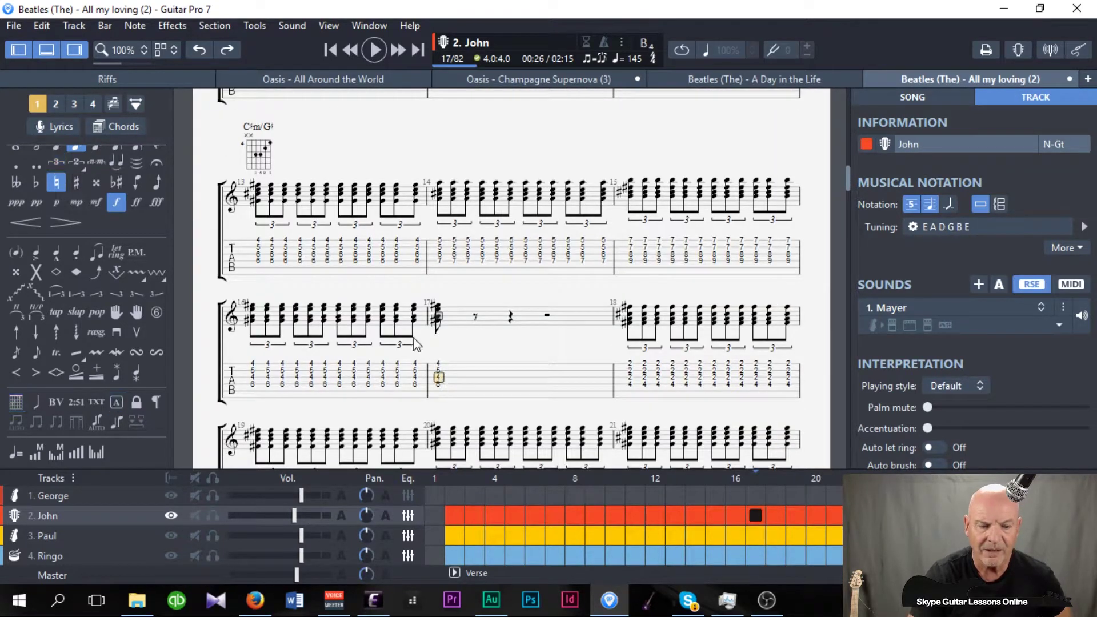
{"action": "left_click", "coordinate": [253, 385]}
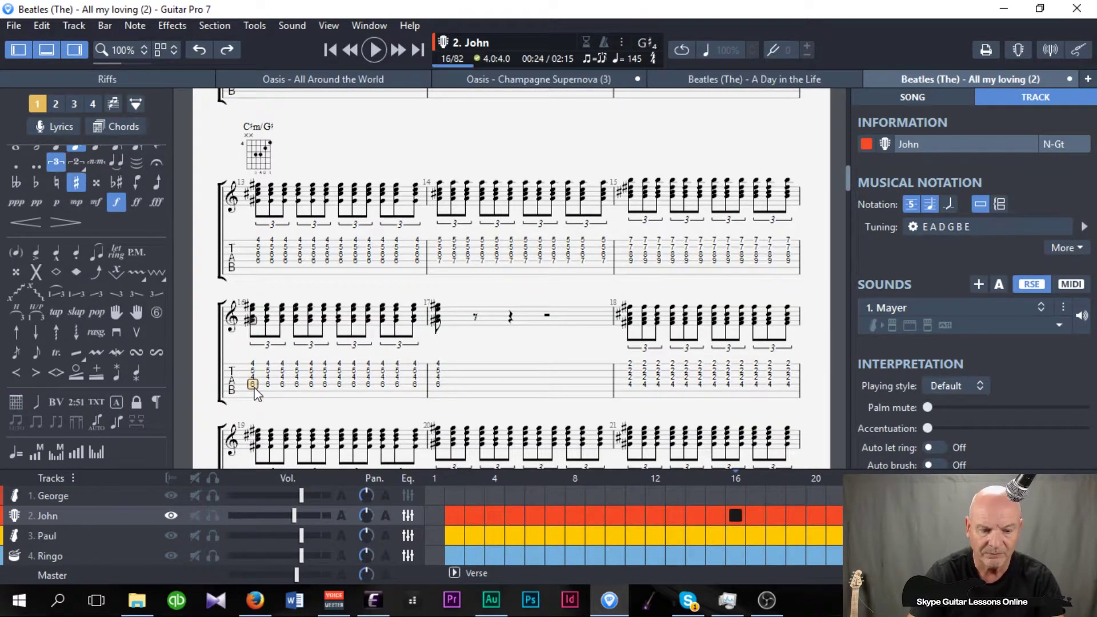
{"action": "key", "text": "space"}
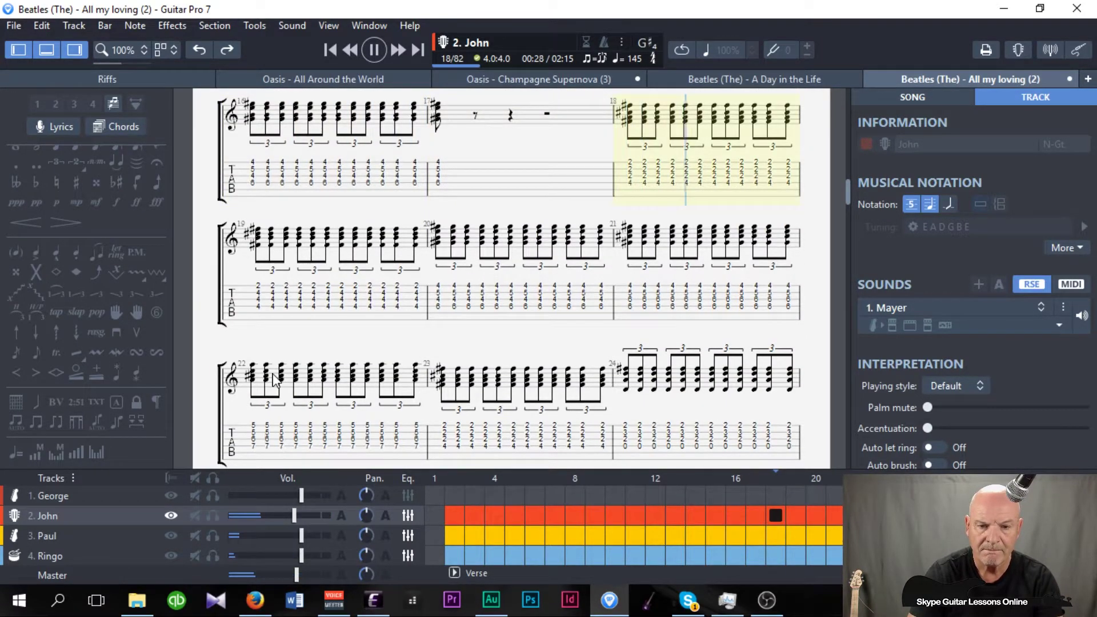
{"action": "key", "text": "space"}
Add a section marker with letter B and the name Verse at bar 18 of John's track
{"action": "left_click", "coordinate": [631, 183]}
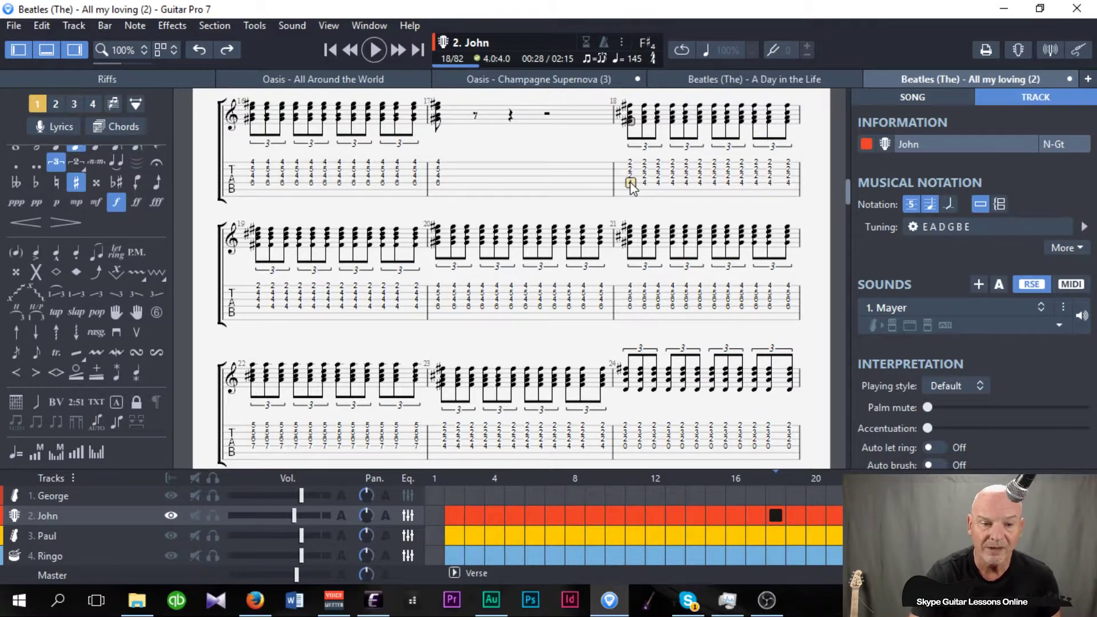
{"action": "left_click", "coordinate": [214, 32]}
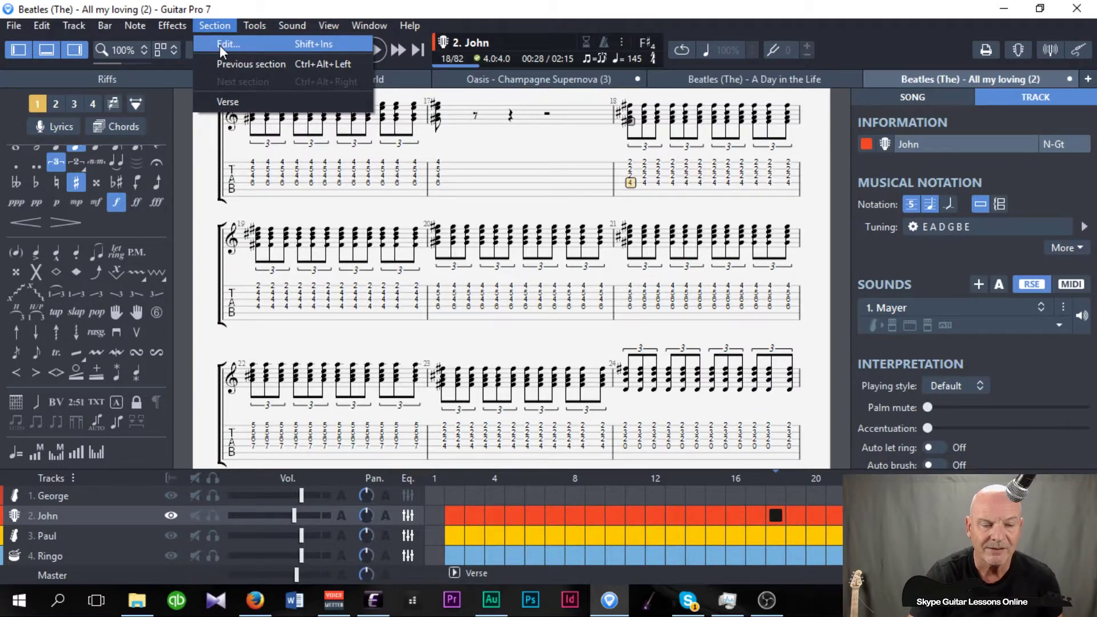
{"action": "left_click", "coordinate": [219, 46]}
{"action": "left_click", "coordinate": [547, 287]}
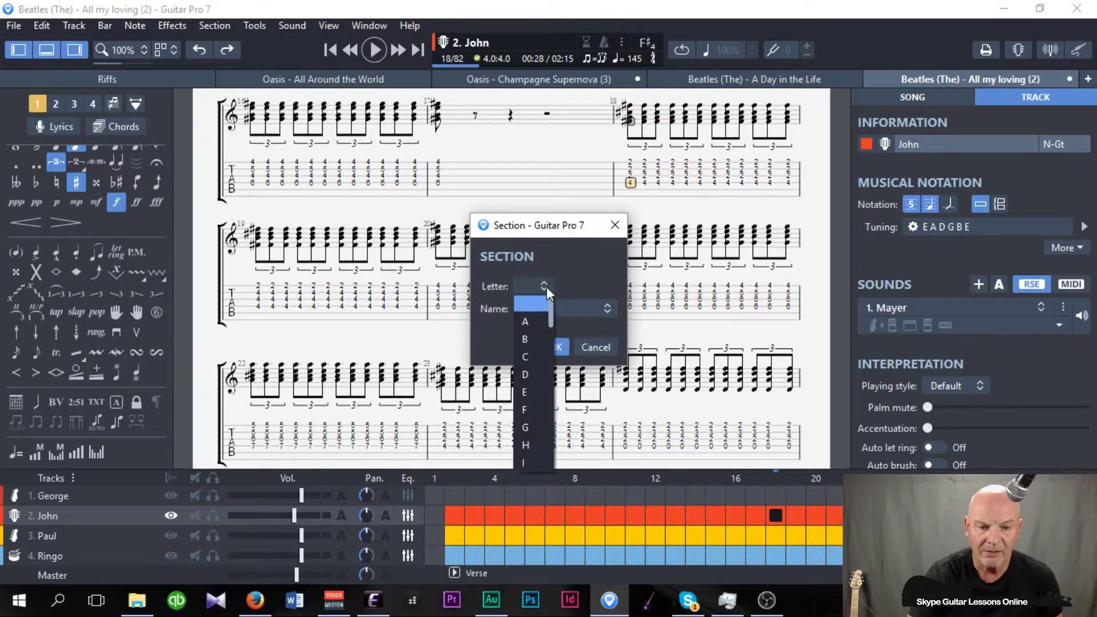
{"action": "left_click", "coordinate": [525, 338]}
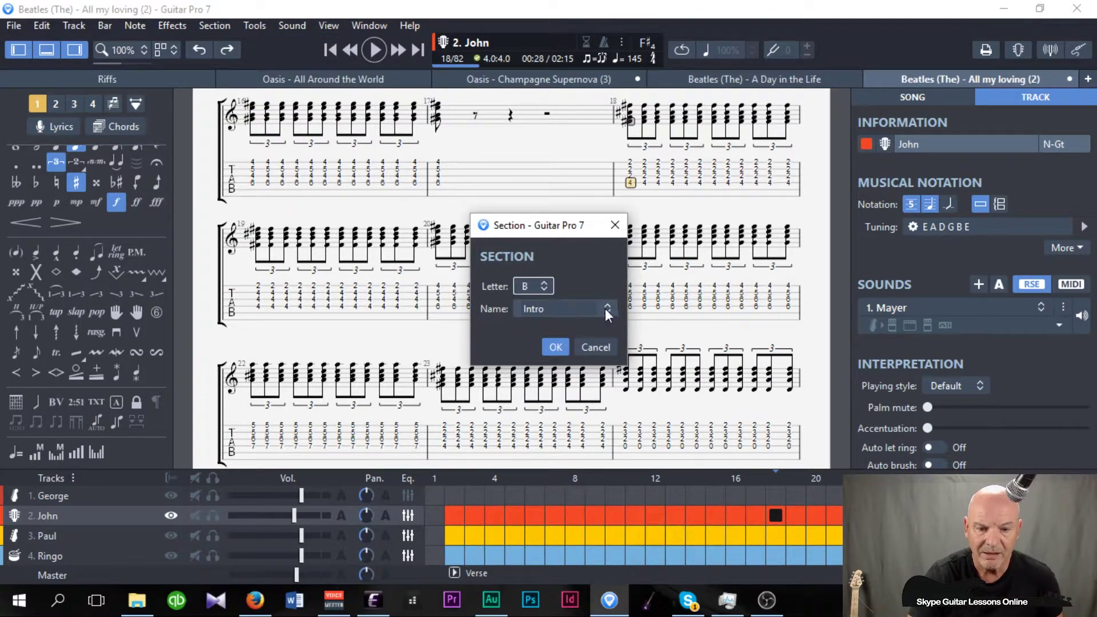
{"action": "left_click", "coordinate": [607, 308]}
{"action": "left_click", "coordinate": [533, 344]}
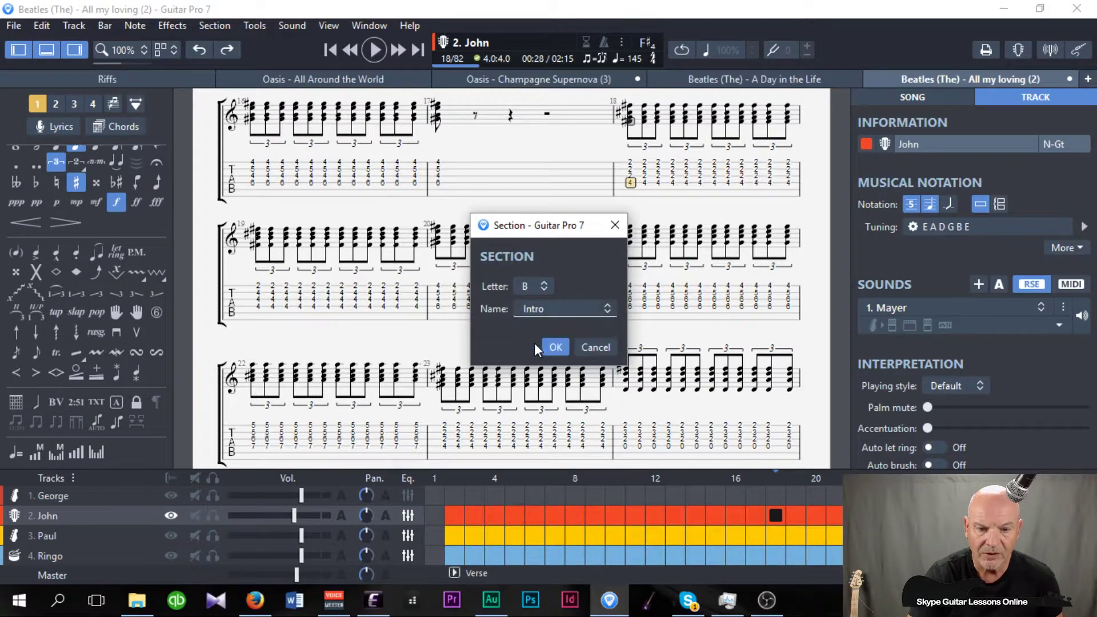
{"action": "left_click", "coordinate": [556, 346]}
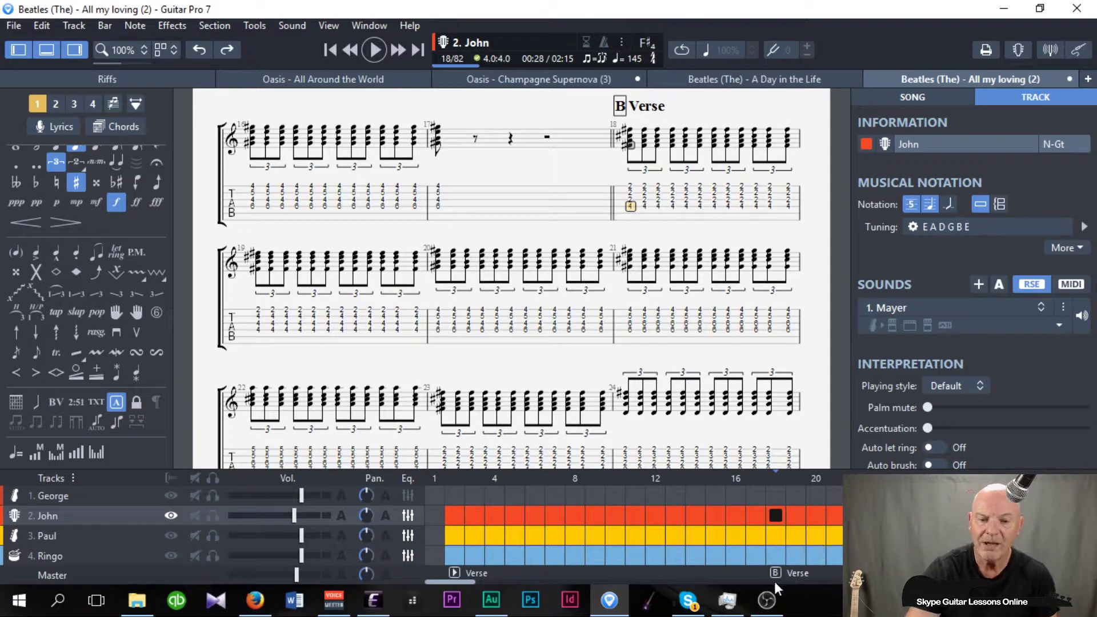
Assign the letter A to the Verse section marker at bar 2
{"action": "left_click", "coordinate": [452, 570]}
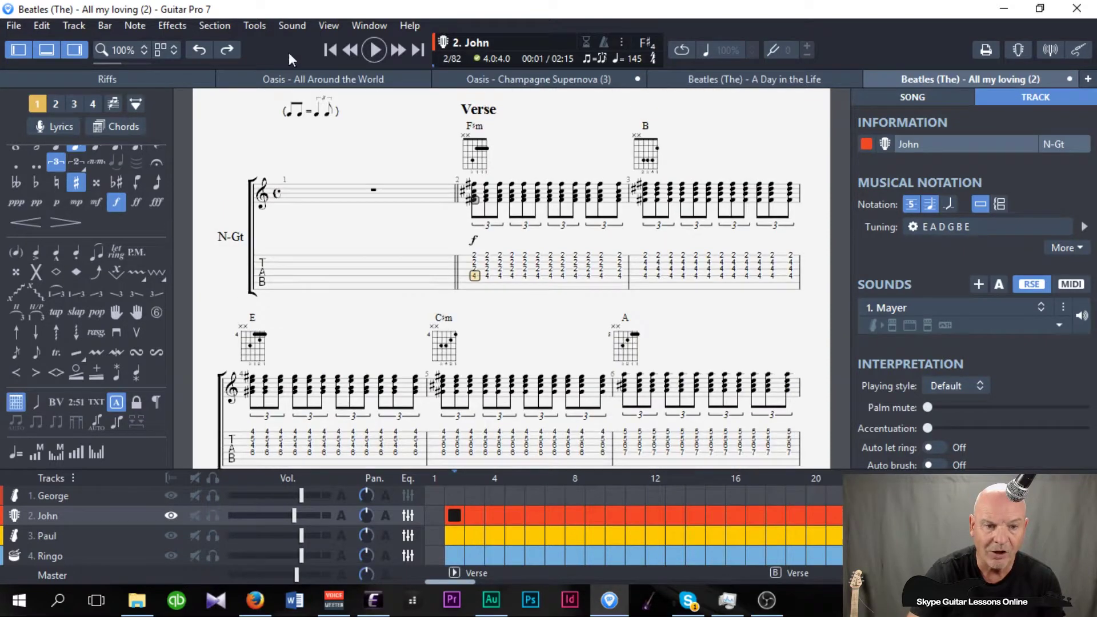
{"action": "left_click", "coordinate": [211, 25]}
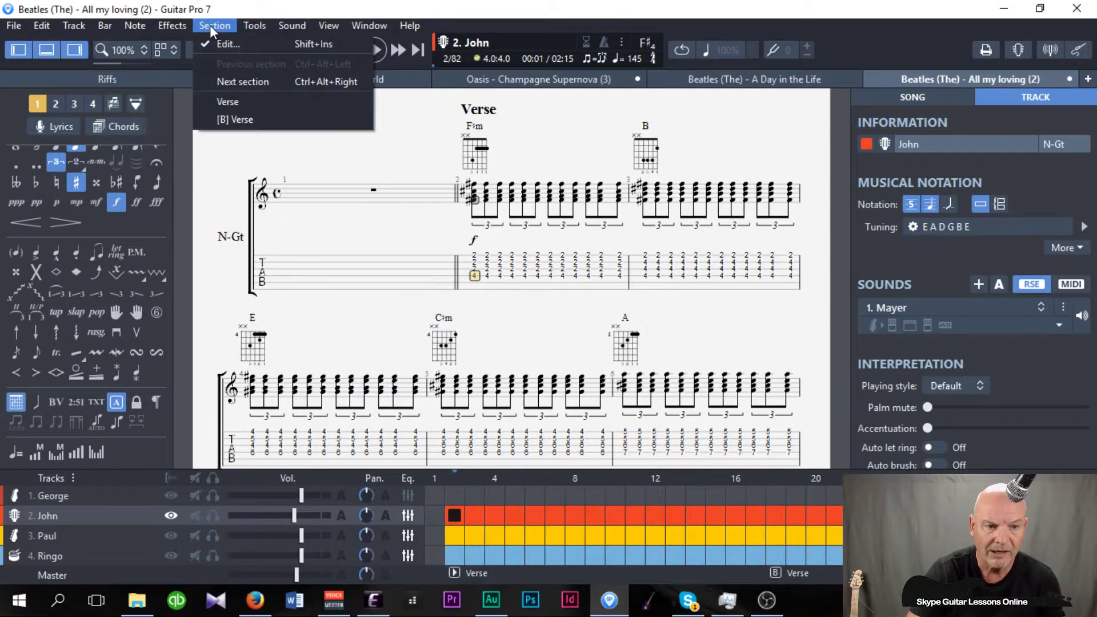
{"action": "left_click", "coordinate": [219, 44]}
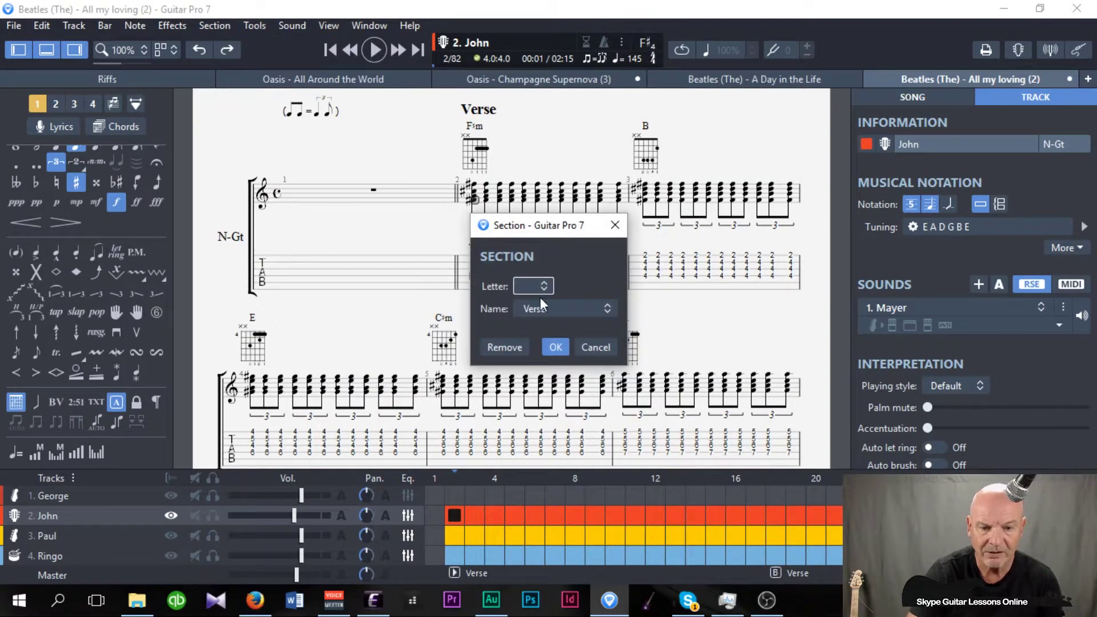
{"action": "left_click", "coordinate": [545, 287]}
{"action": "left_click", "coordinate": [530, 322]}
{"action": "left_click", "coordinate": [554, 347]}
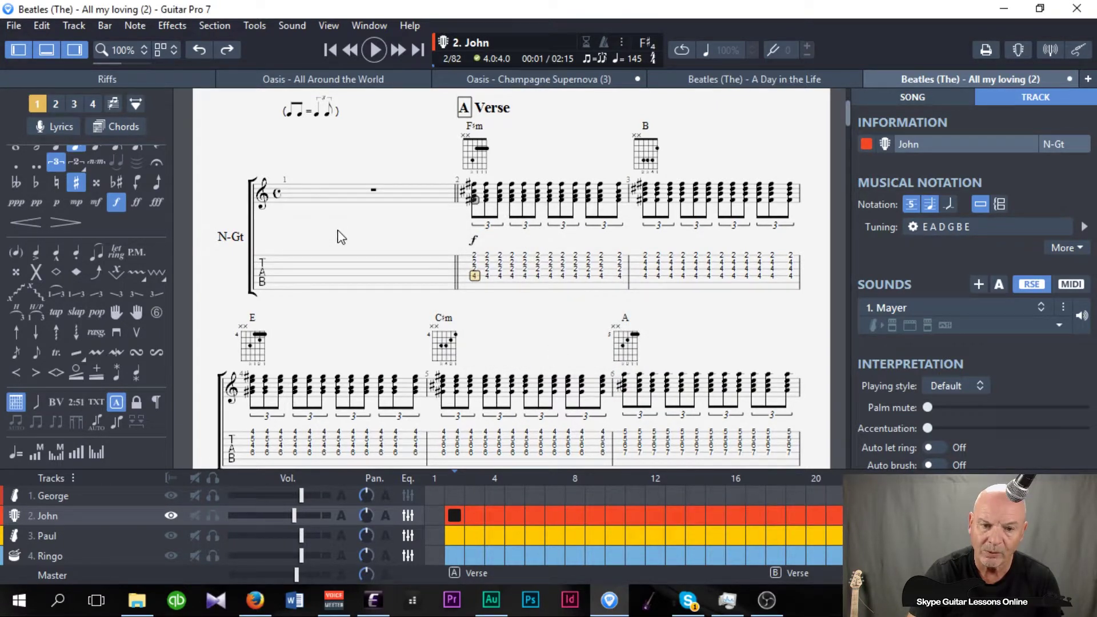
Look further through John's part and play it from bar 34 to check where the chorus starts
{"action": "scroll", "coordinate": [343, 229], "scroll_direction": "down", "scroll_amount": 1}
{"action": "scroll", "coordinate": [345, 221], "scroll_direction": "down", "scroll_amount": 10}
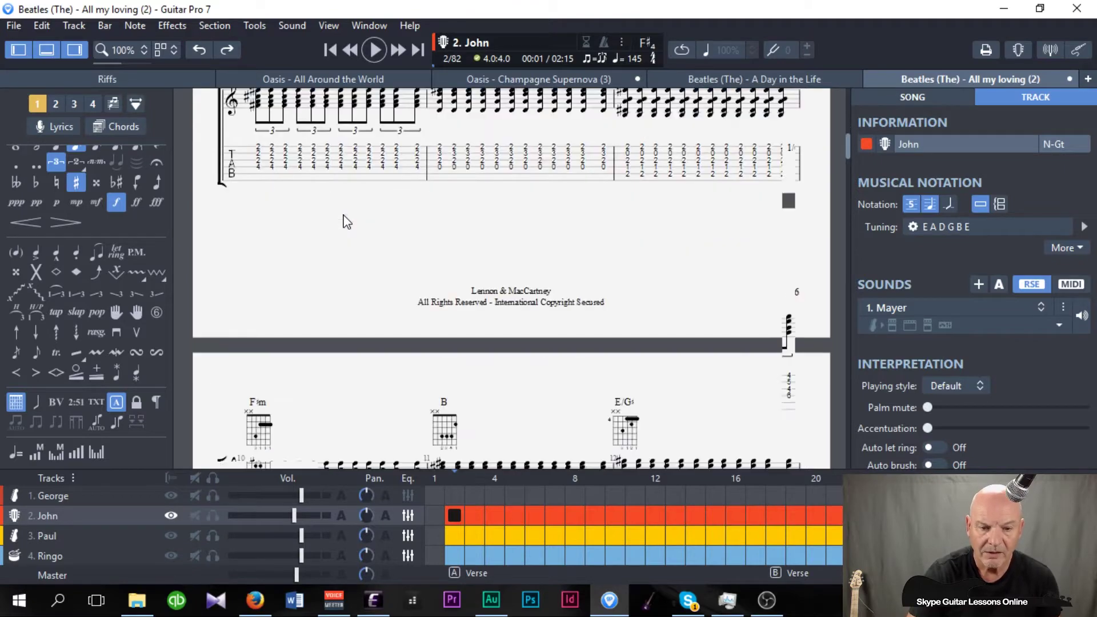
{"action": "scroll", "coordinate": [346, 221], "scroll_direction": "down", "scroll_amount": 12}
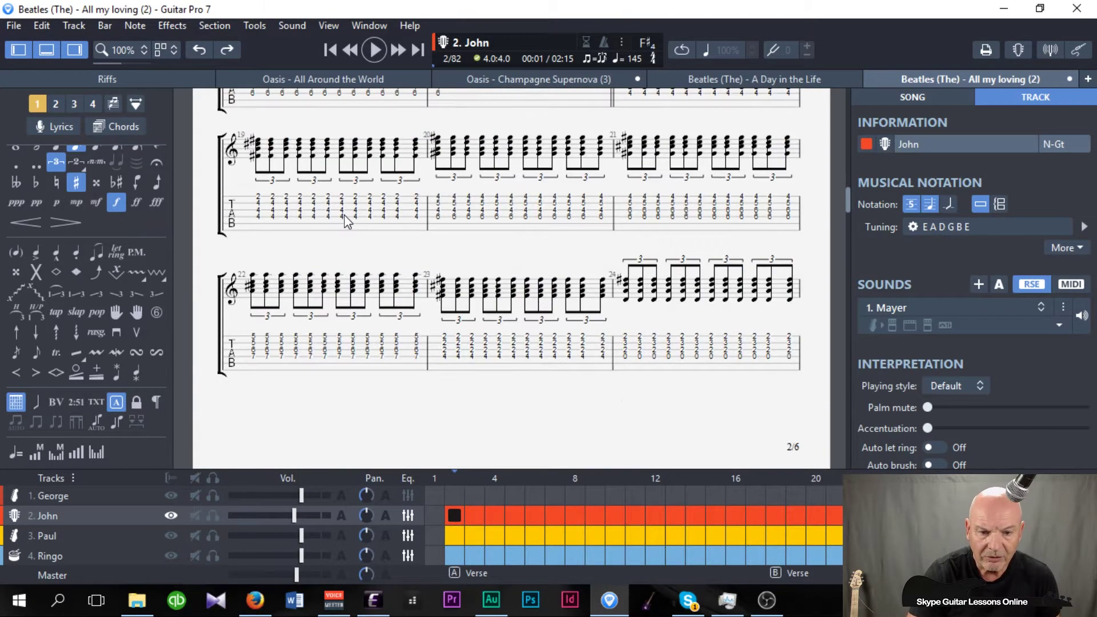
{"action": "scroll", "coordinate": [344, 221], "scroll_direction": "down", "scroll_amount": 10}
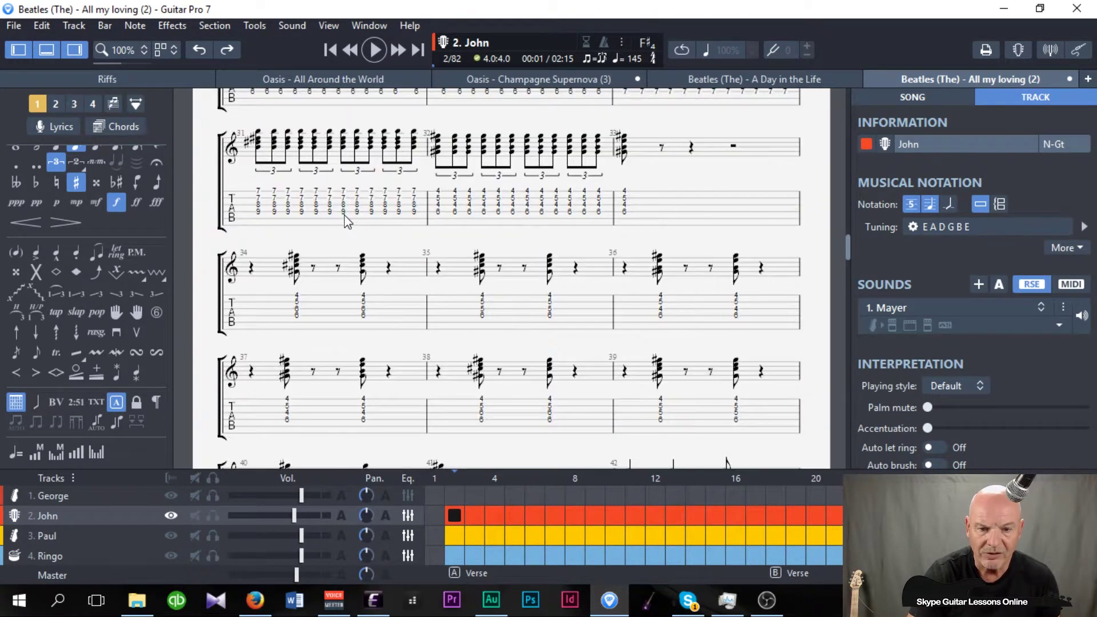
{"action": "left_click", "coordinate": [296, 315]}
{"action": "key", "text": "space"}
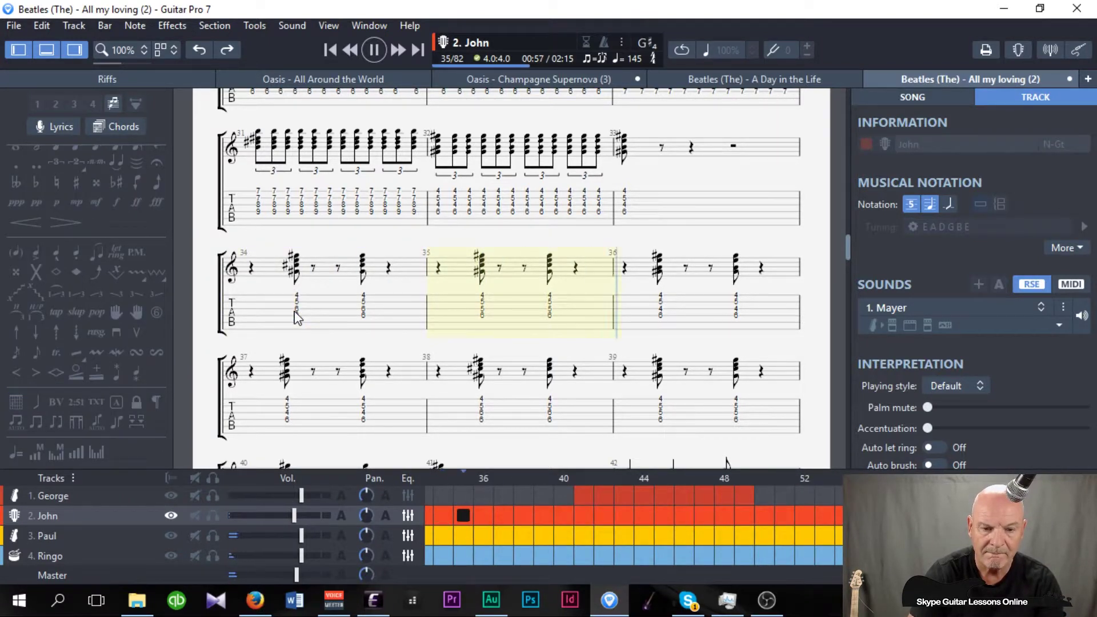
{"action": "key", "text": "space"}
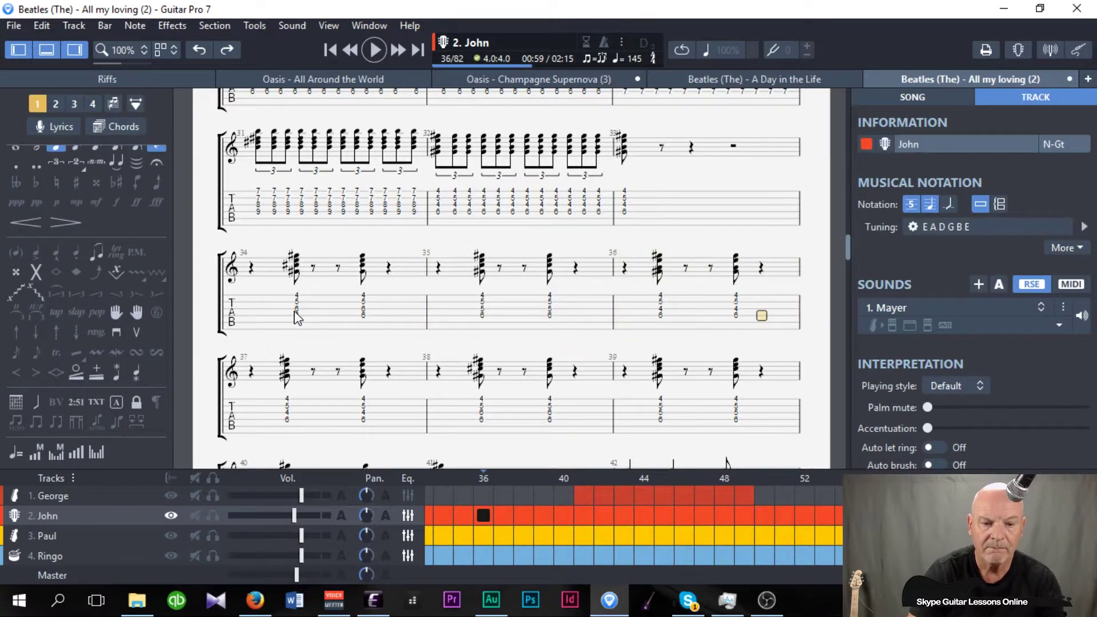
Add a section marker named Chorus, with no letter, at bar 34 of John's track
{"action": "left_click", "coordinate": [297, 316]}
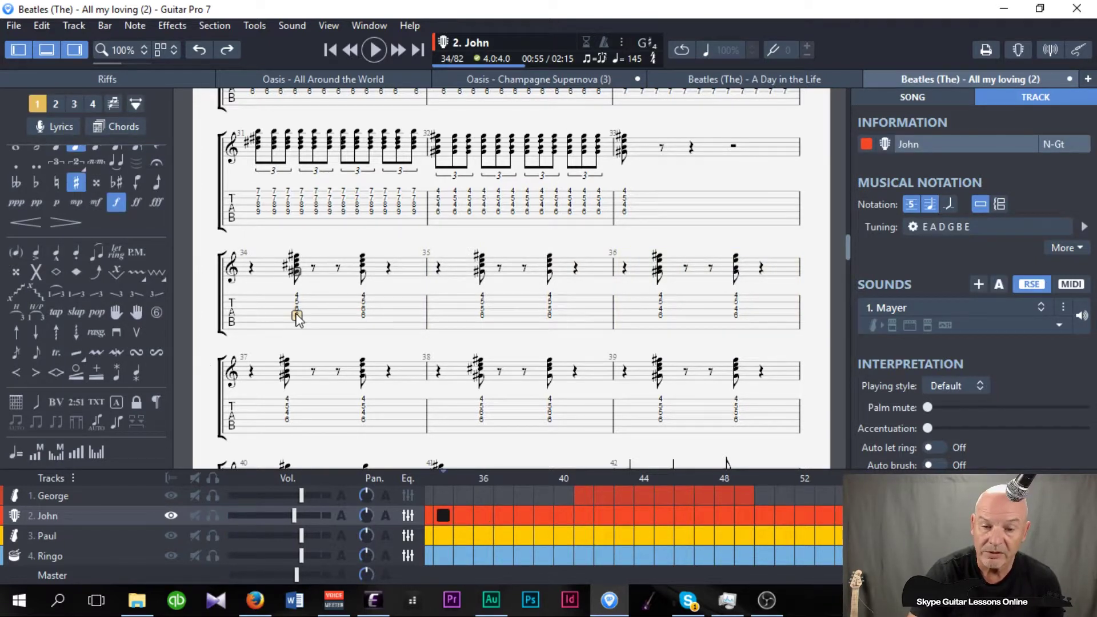
{"action": "left_click", "coordinate": [214, 25]}
{"action": "left_click", "coordinate": [222, 42]}
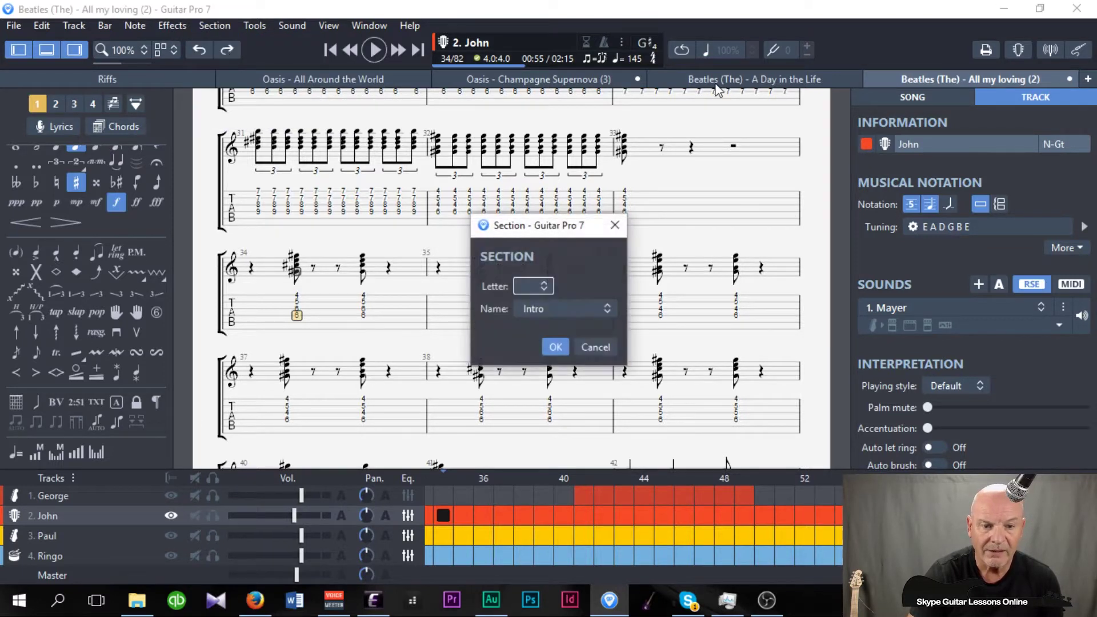
{"action": "left_click", "coordinate": [607, 315]}
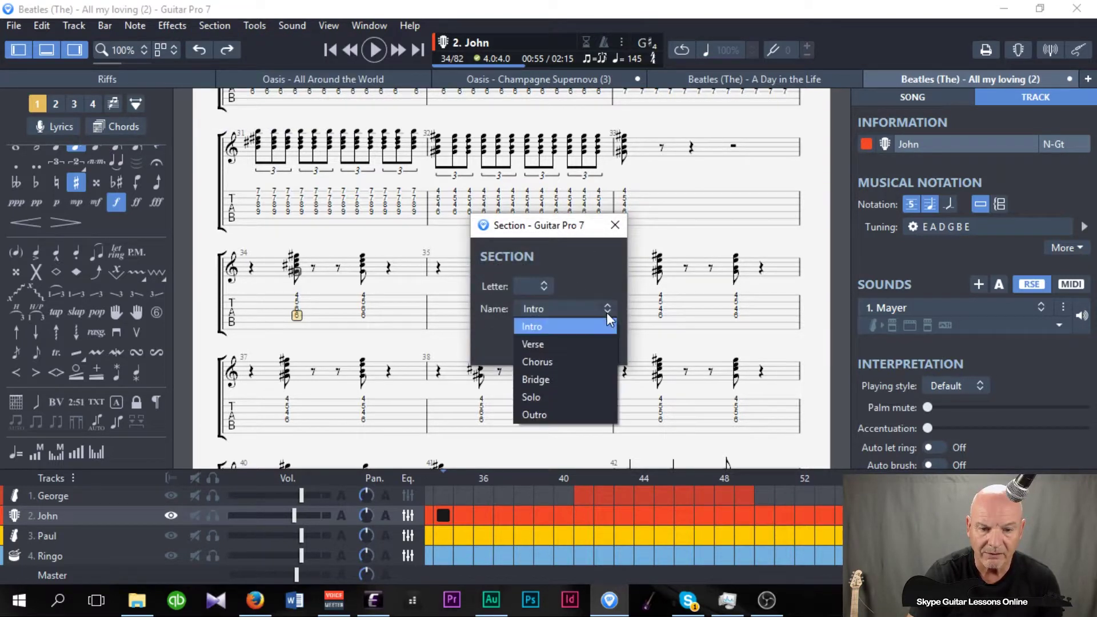
{"action": "left_click", "coordinate": [544, 362]}
{"action": "left_click", "coordinate": [555, 348]}
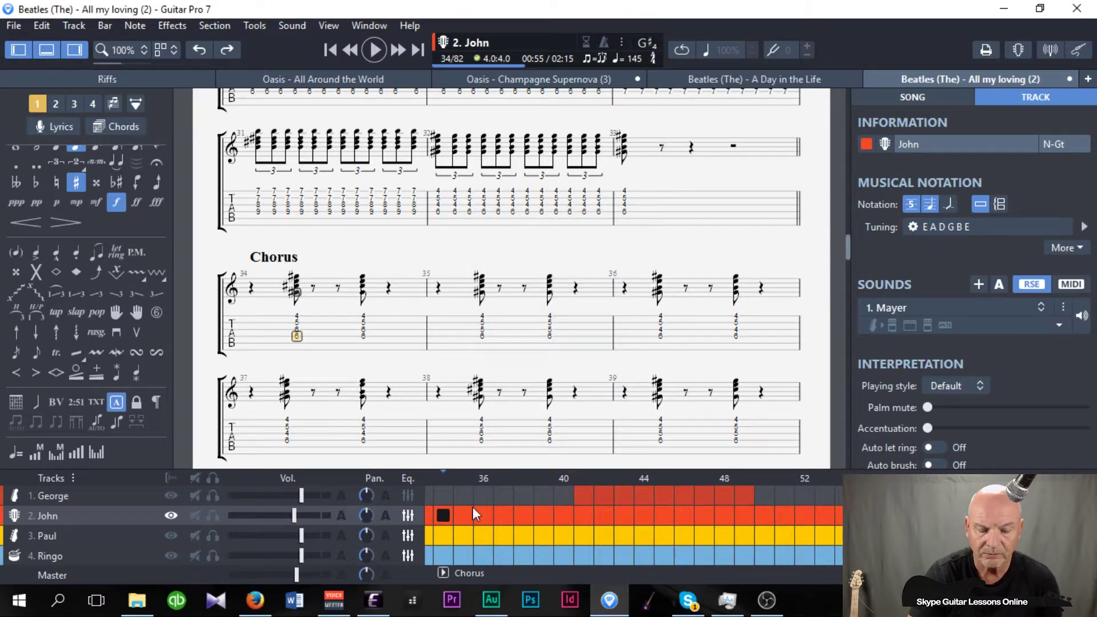
Play George's part from bar 41 and add a section marker named Bridge, with no letter, at that bar
{"action": "left_click", "coordinate": [582, 496]}
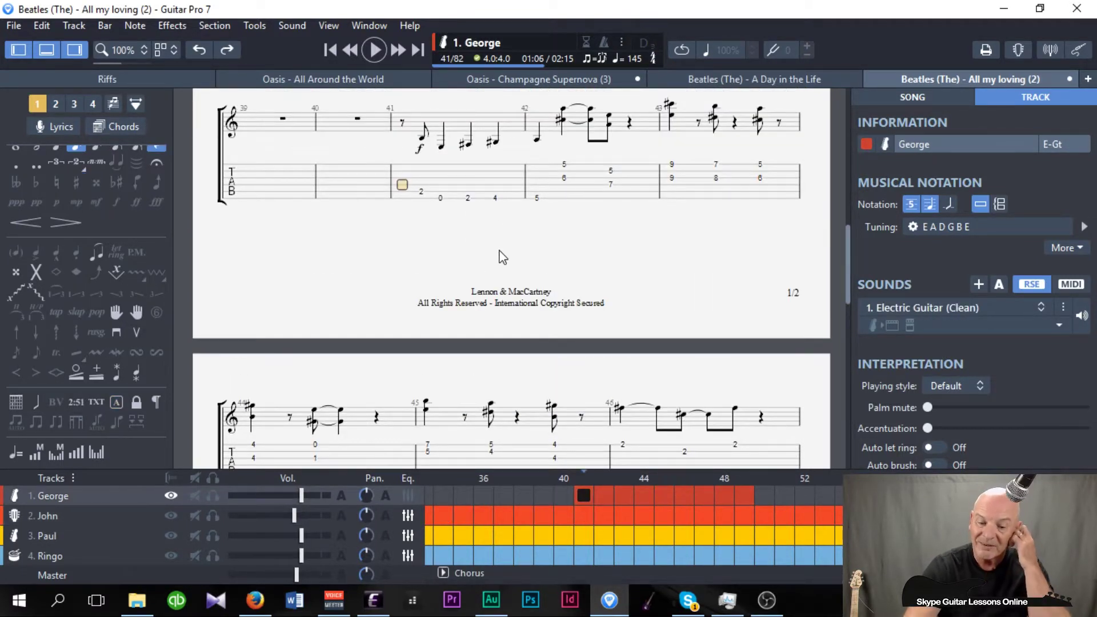
{"action": "key", "text": "space"}
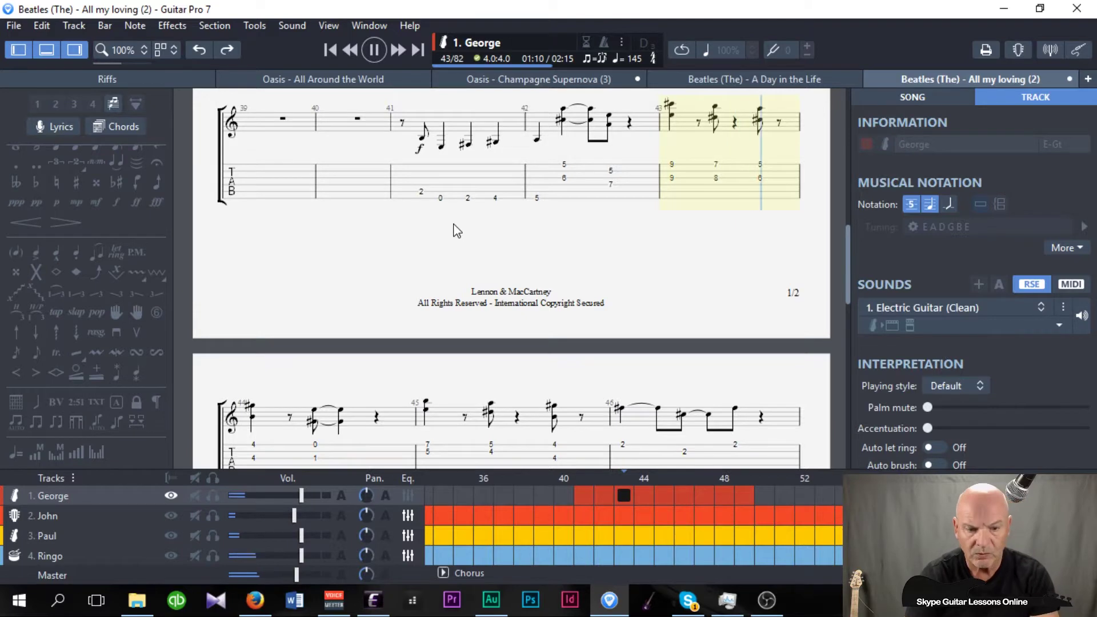
{"action": "key", "text": "space"}
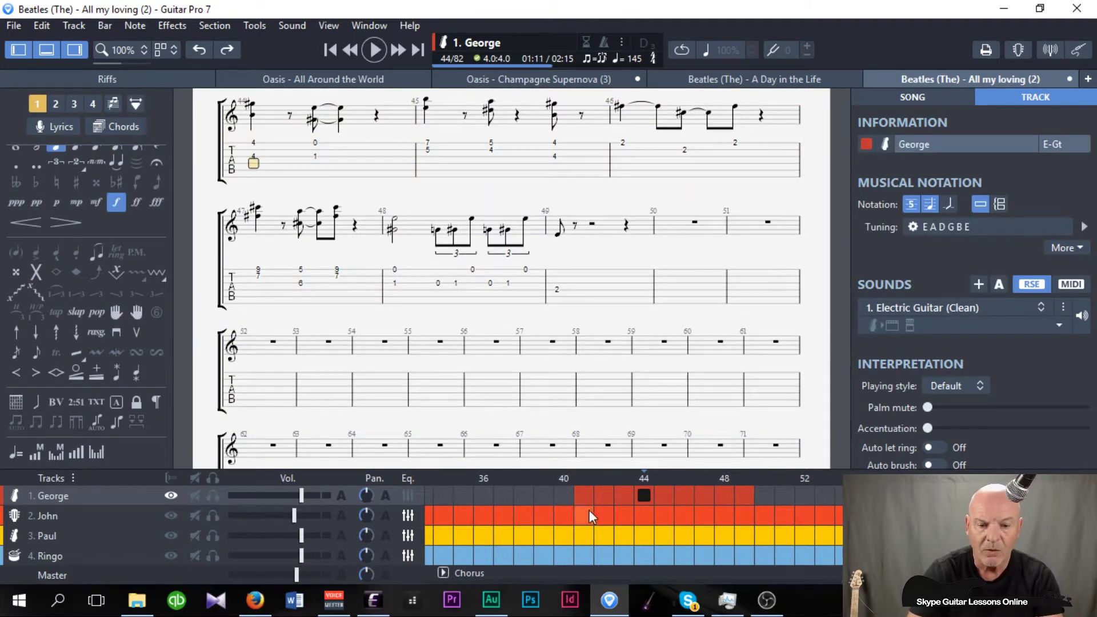
{"action": "left_click", "coordinate": [584, 495]}
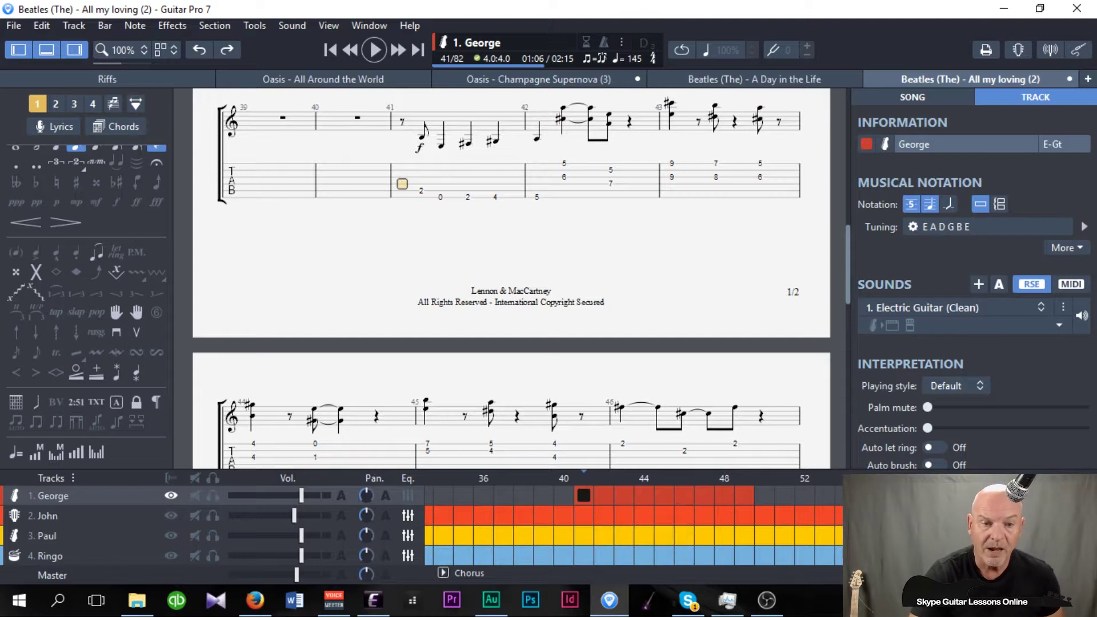
{"action": "left_click", "coordinate": [223, 29]}
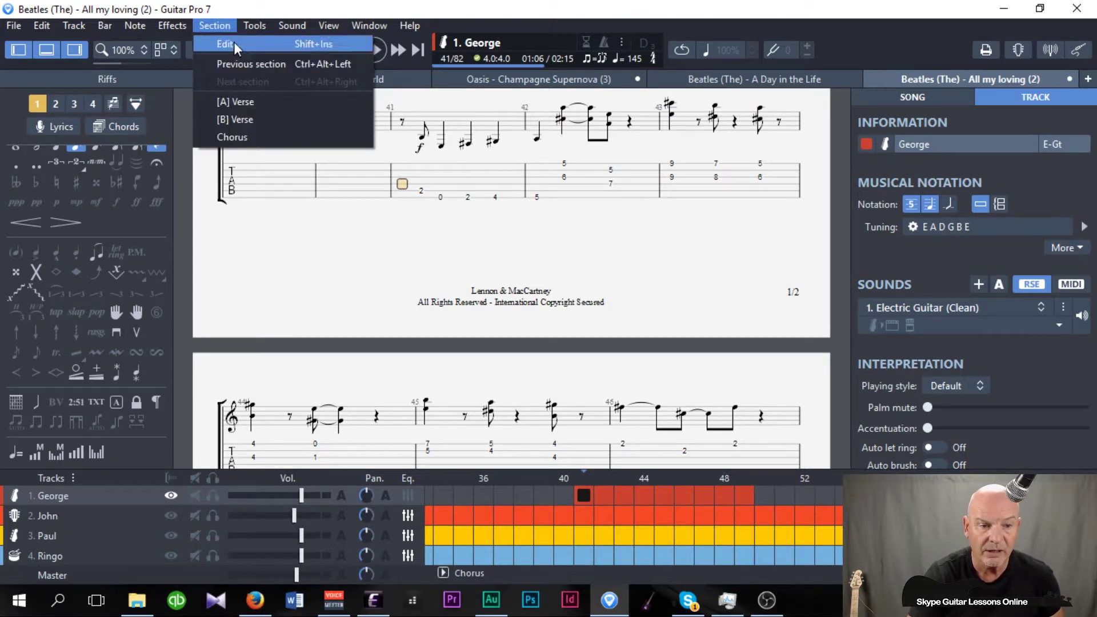
{"action": "left_click", "coordinate": [234, 43]}
{"action": "left_click", "coordinate": [610, 309]}
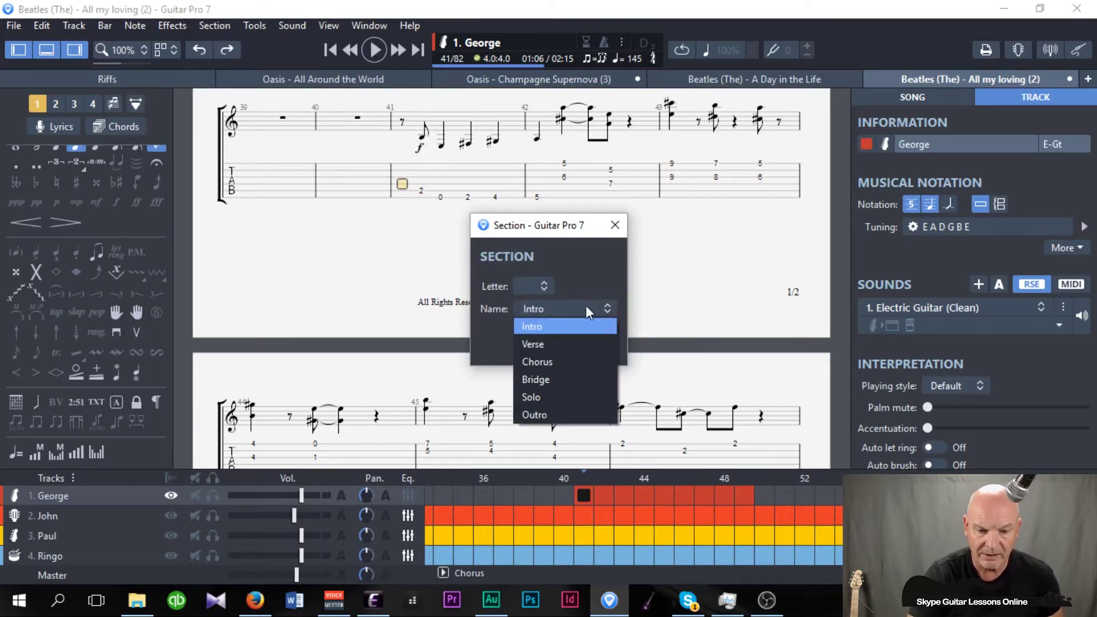
{"action": "left_click", "coordinate": [542, 377]}
{"action": "left_click", "coordinate": [555, 347]}
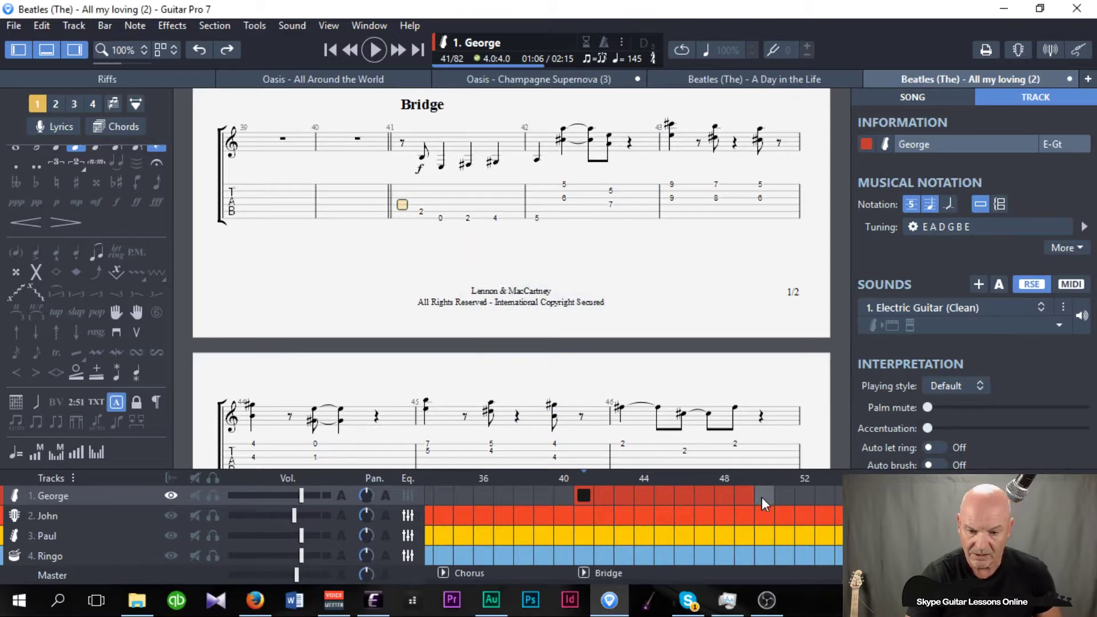
Add a section marker with letter C and the name Verse at bar 50 of John's track
{"action": "left_click", "coordinate": [742, 496]}
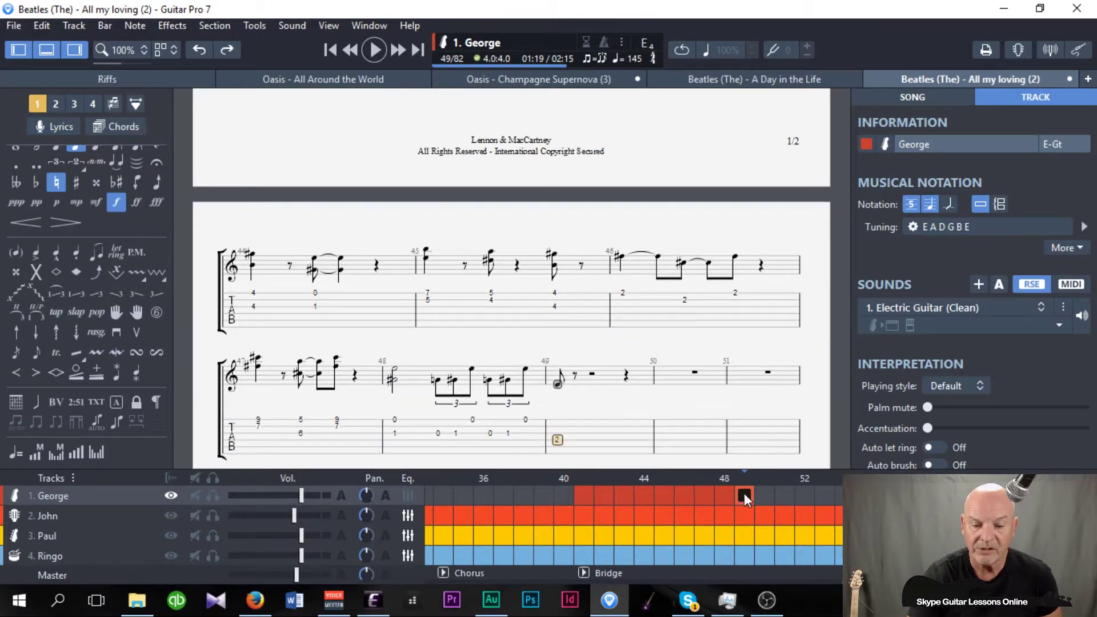
{"action": "left_click", "coordinate": [765, 516]}
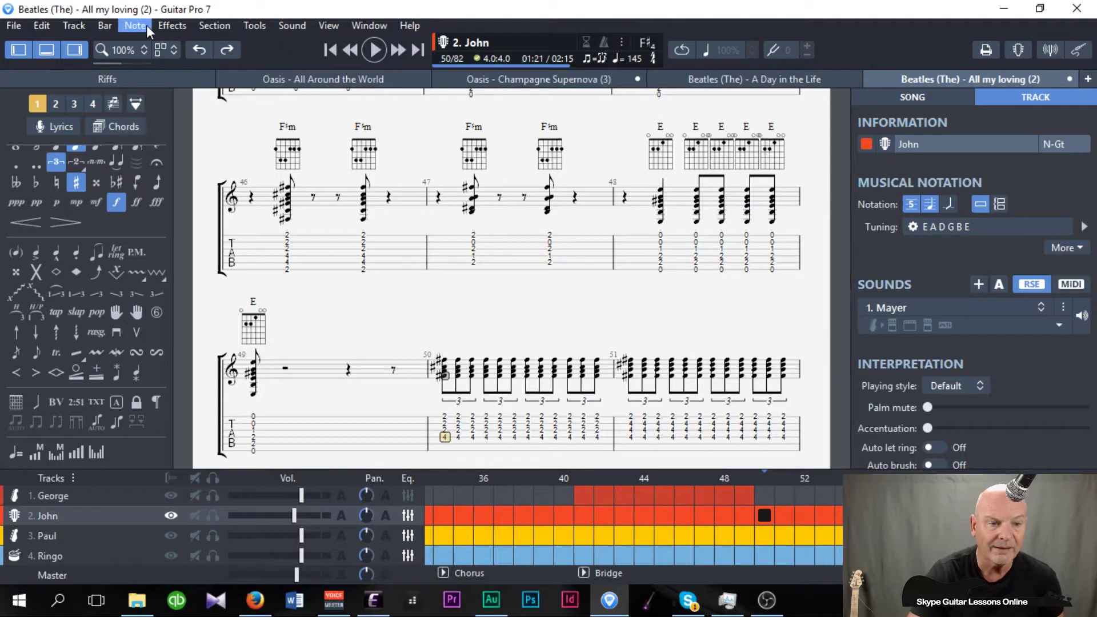
{"action": "left_click", "coordinate": [216, 27]}
{"action": "left_click", "coordinate": [218, 40]}
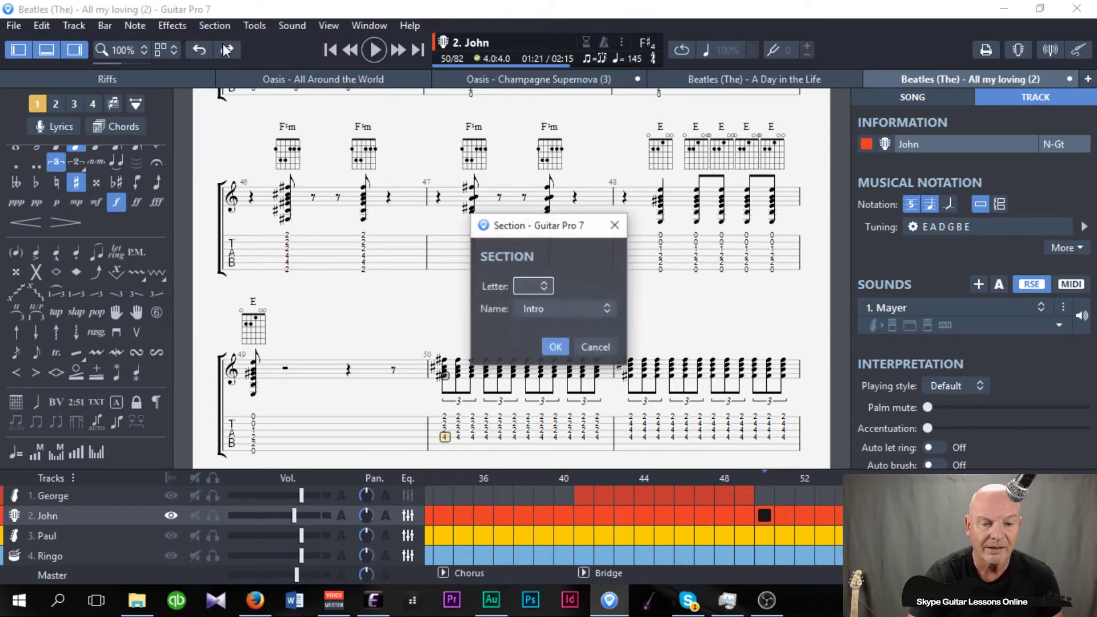
{"action": "left_click", "coordinate": [544, 286]}
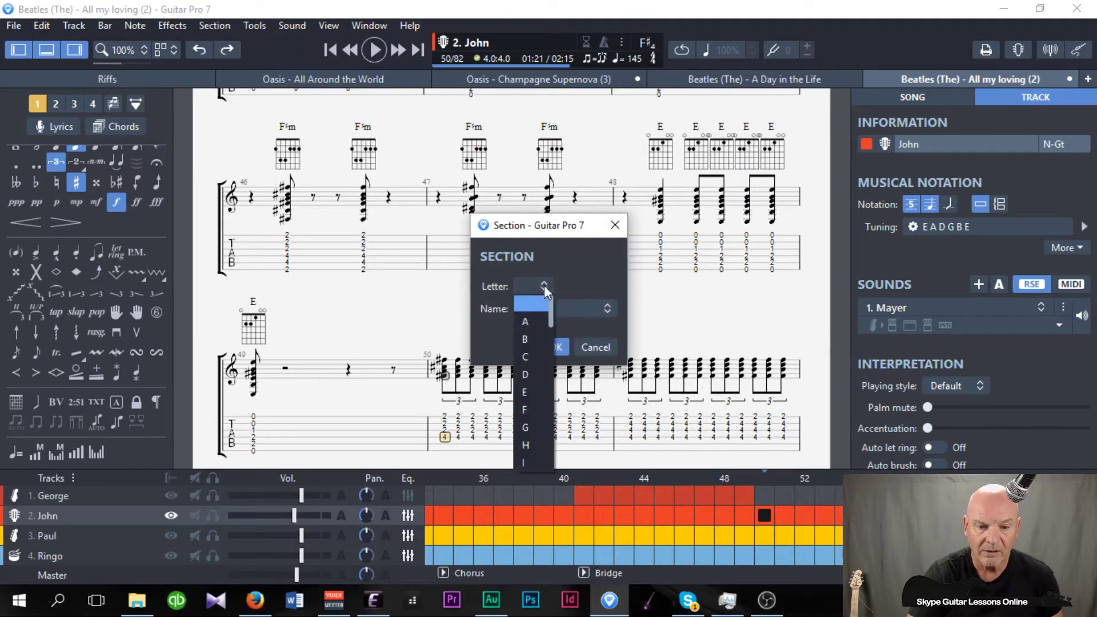
{"action": "left_click", "coordinate": [530, 356]}
{"action": "left_click", "coordinate": [607, 309]}
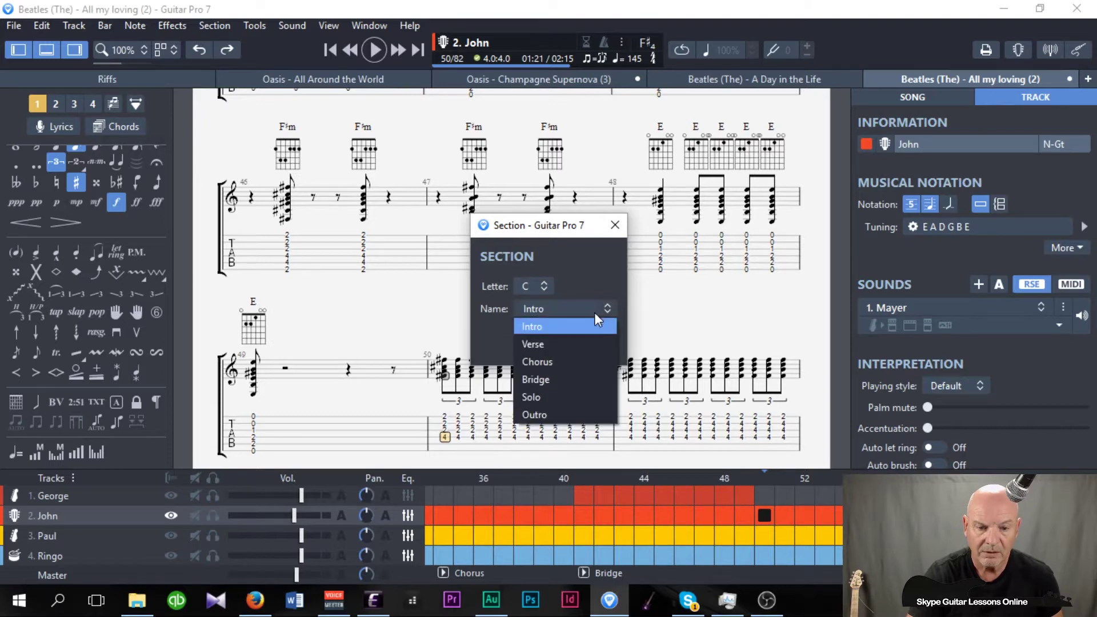
{"action": "left_click", "coordinate": [535, 344]}
{"action": "left_click", "coordinate": [558, 348]}
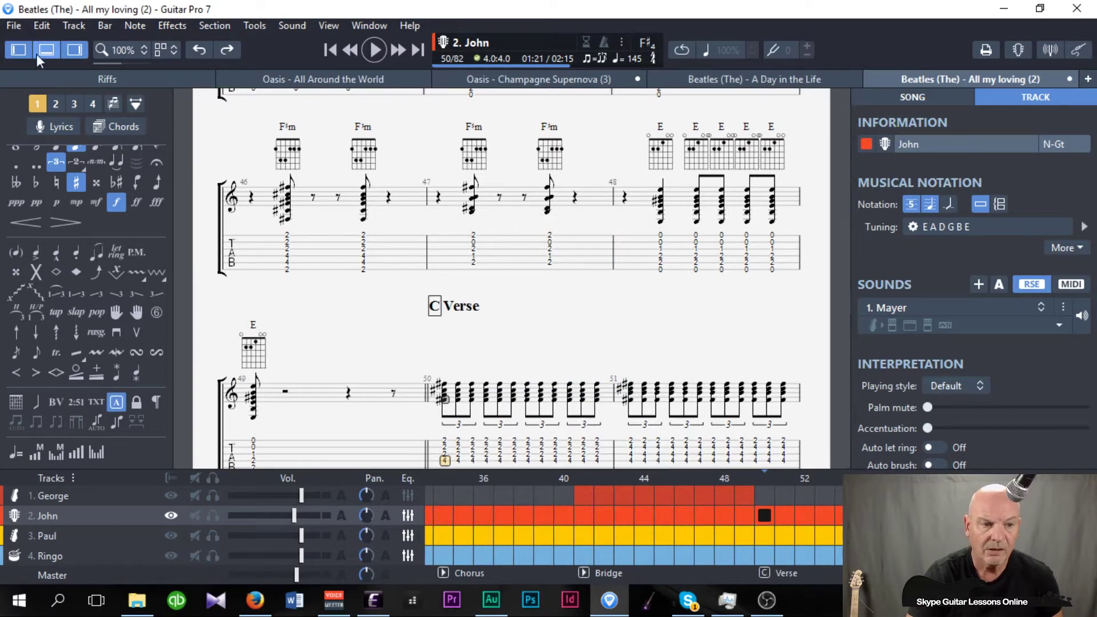
Save the All My Loving score
{"action": "left_click", "coordinate": [9, 27]}
{"action": "left_click", "coordinate": [34, 153]}
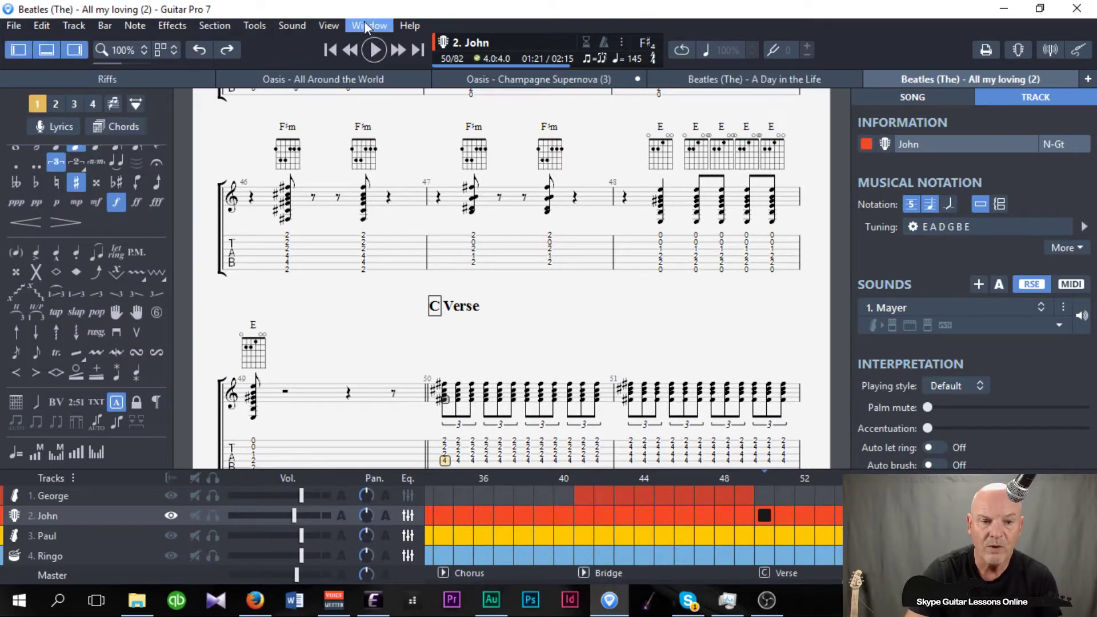
Jump to the Chorus section of John's track and back to the section marked [A] Verse
{"action": "left_click", "coordinate": [329, 26]}
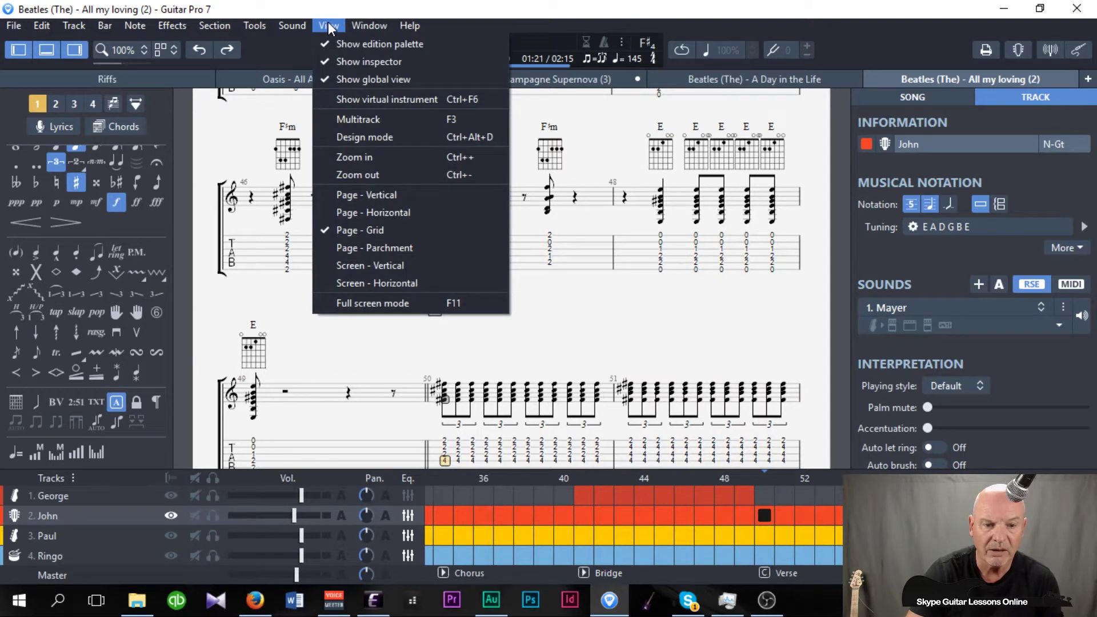
{"action": "key", "text": "Escape"}
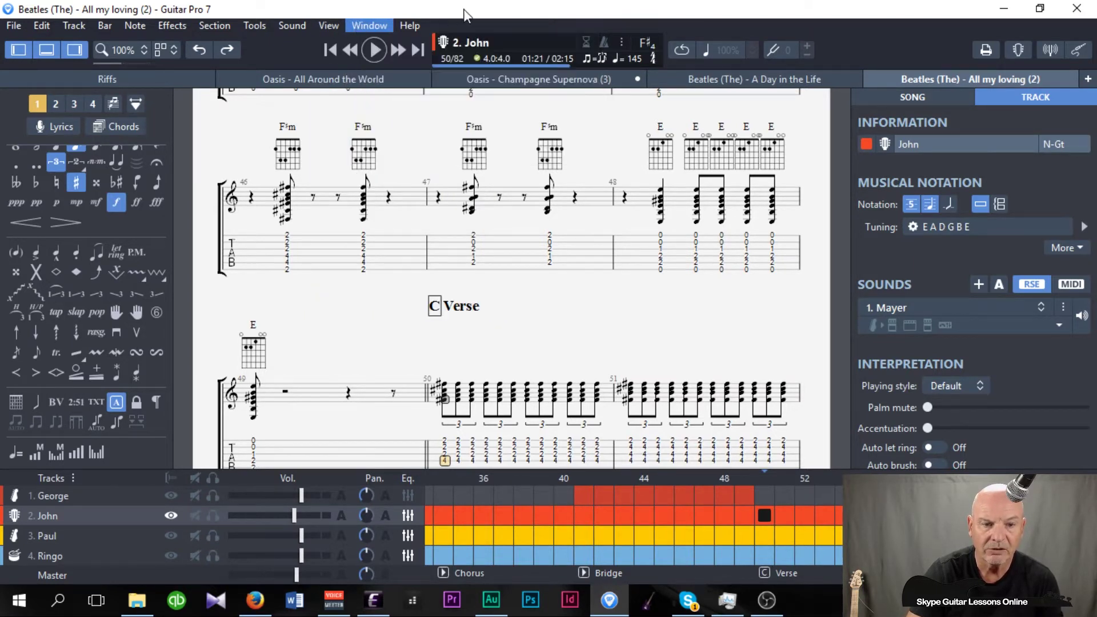
{"action": "left_click", "coordinate": [208, 26]}
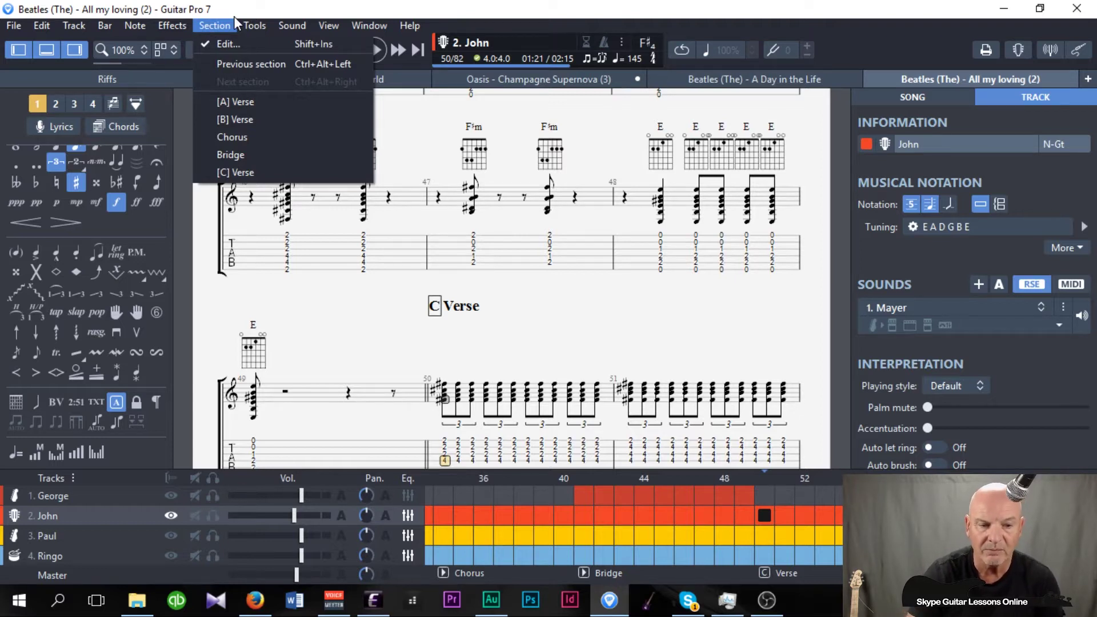
{"action": "left_click", "coordinate": [230, 138]}
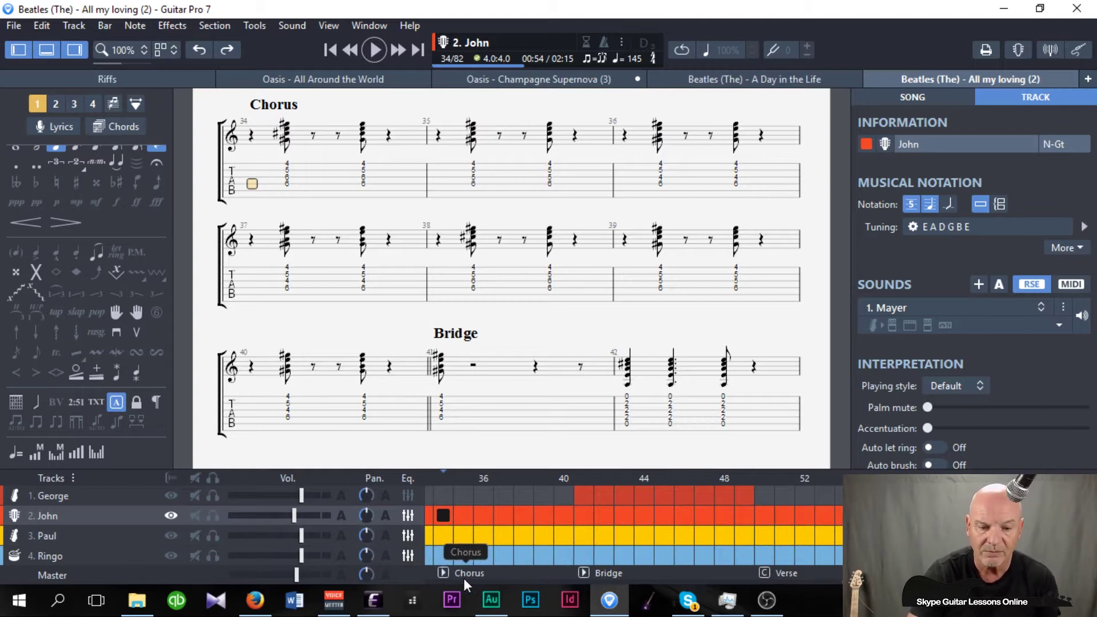
{"action": "left_click", "coordinate": [217, 27]}
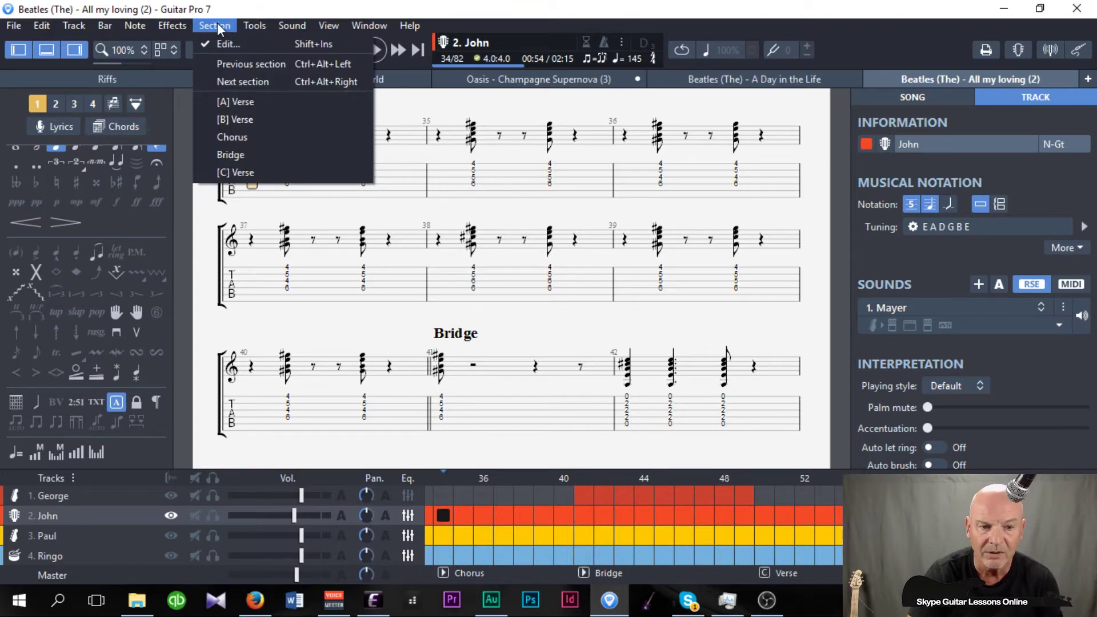
{"action": "left_click", "coordinate": [228, 102]}
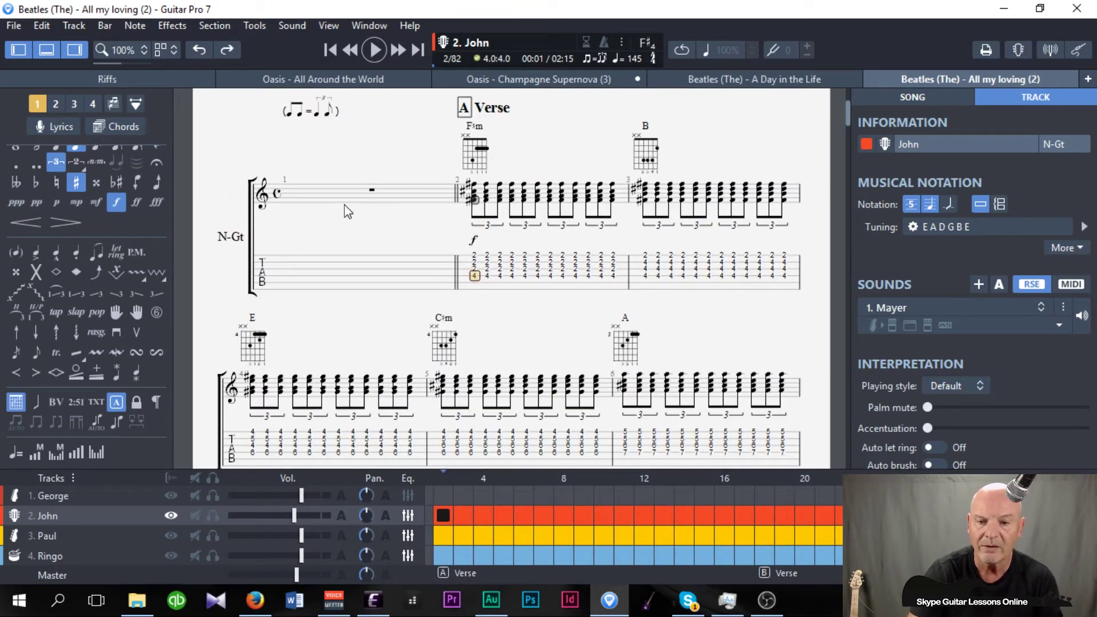
Look over the title block, section marker, chord diagrams and page footer on the opening pages of John's part
{"action": "scroll", "coordinate": [332, 229], "scroll_direction": "up", "scroll_amount": 3}
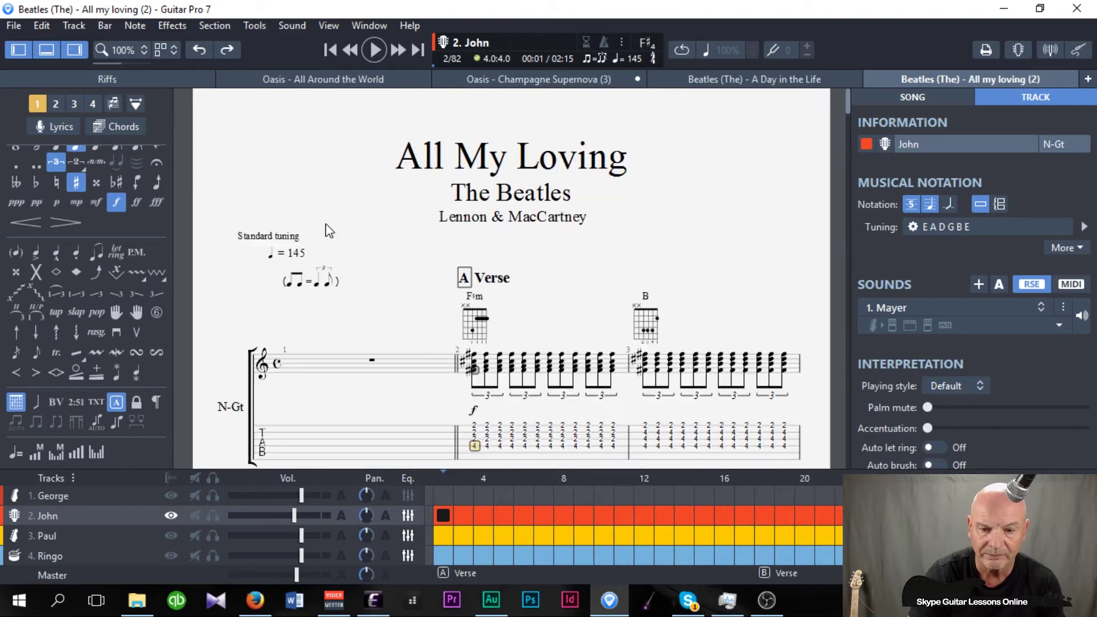
{"action": "scroll", "coordinate": [329, 230], "scroll_direction": "down", "scroll_amount": 9}
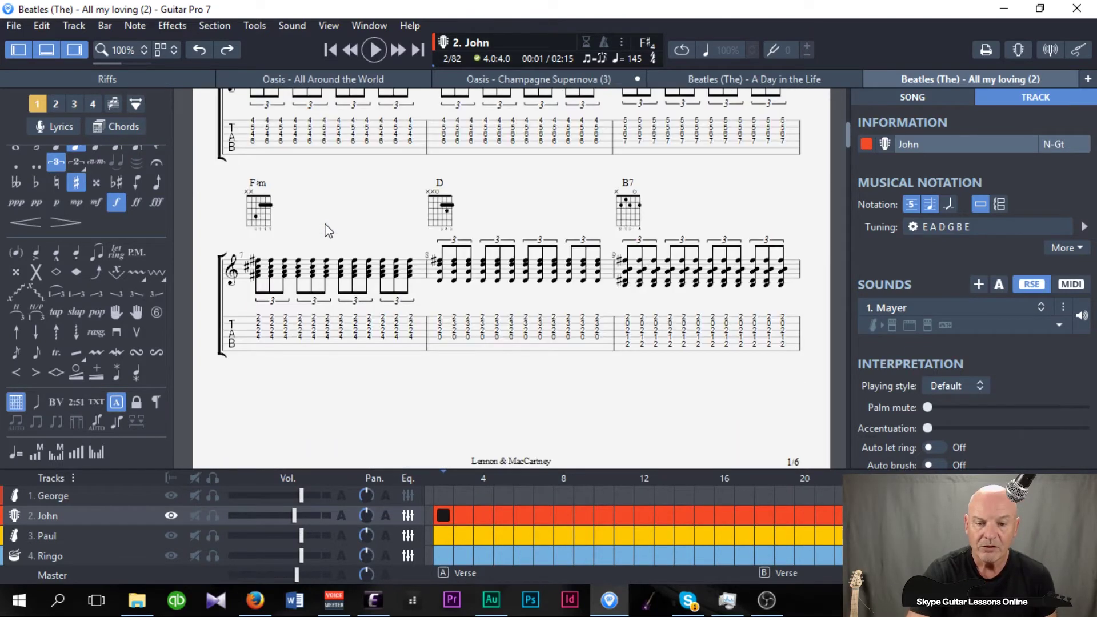
{"action": "scroll", "coordinate": [327, 230], "scroll_direction": "down", "scroll_amount": 4}
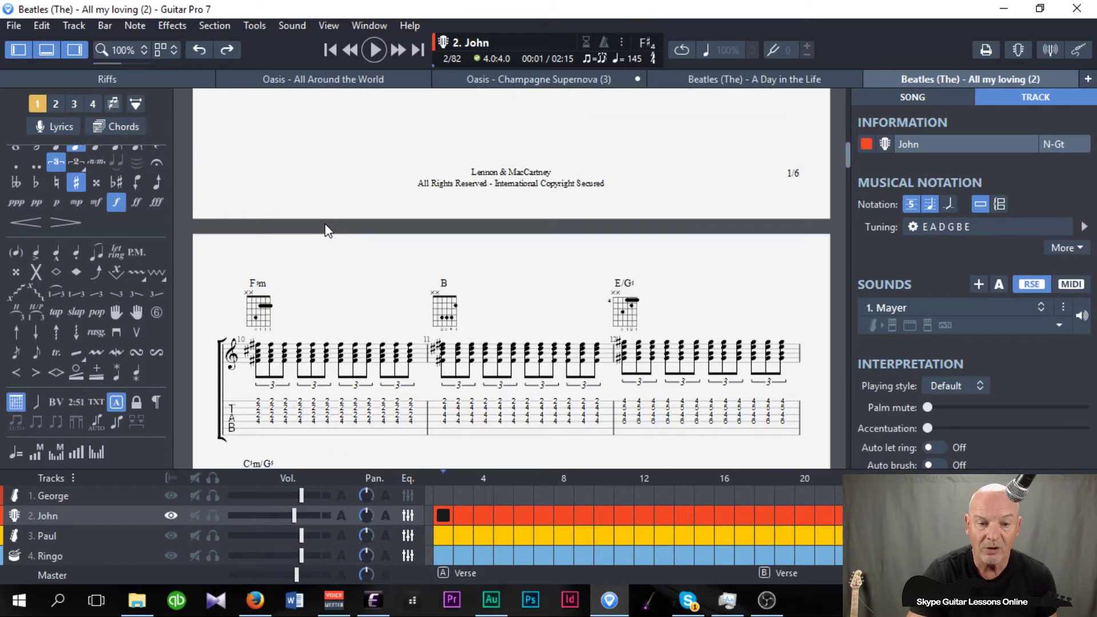
{"action": "scroll", "coordinate": [357, 236], "scroll_direction": "up", "scroll_amount": 13}
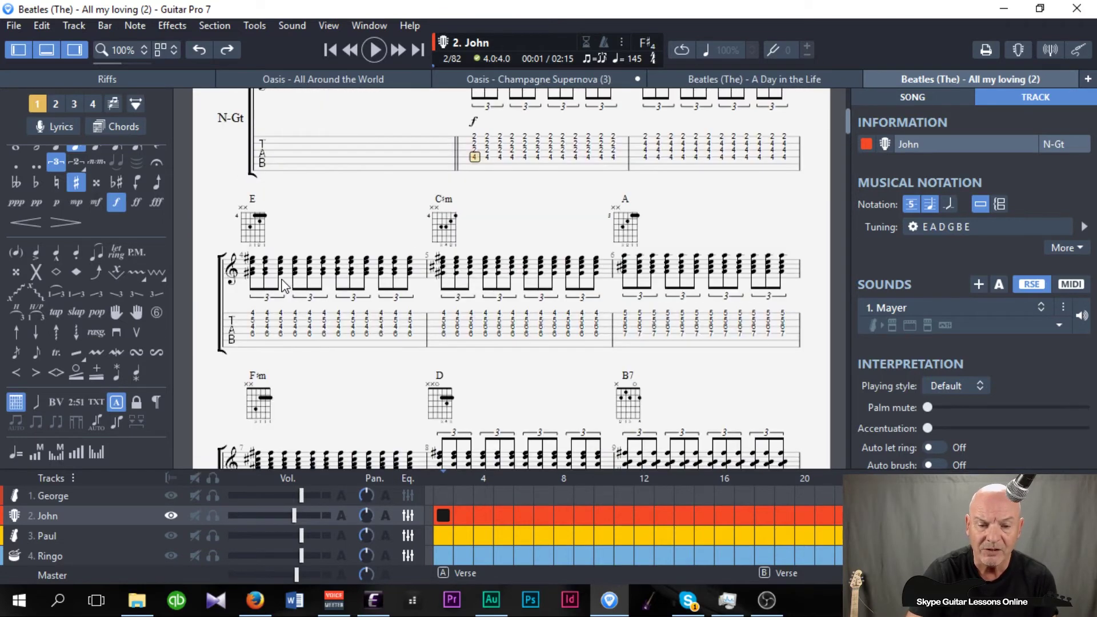
{"action": "scroll", "coordinate": [284, 285], "scroll_direction": "down", "scroll_amount": 8}
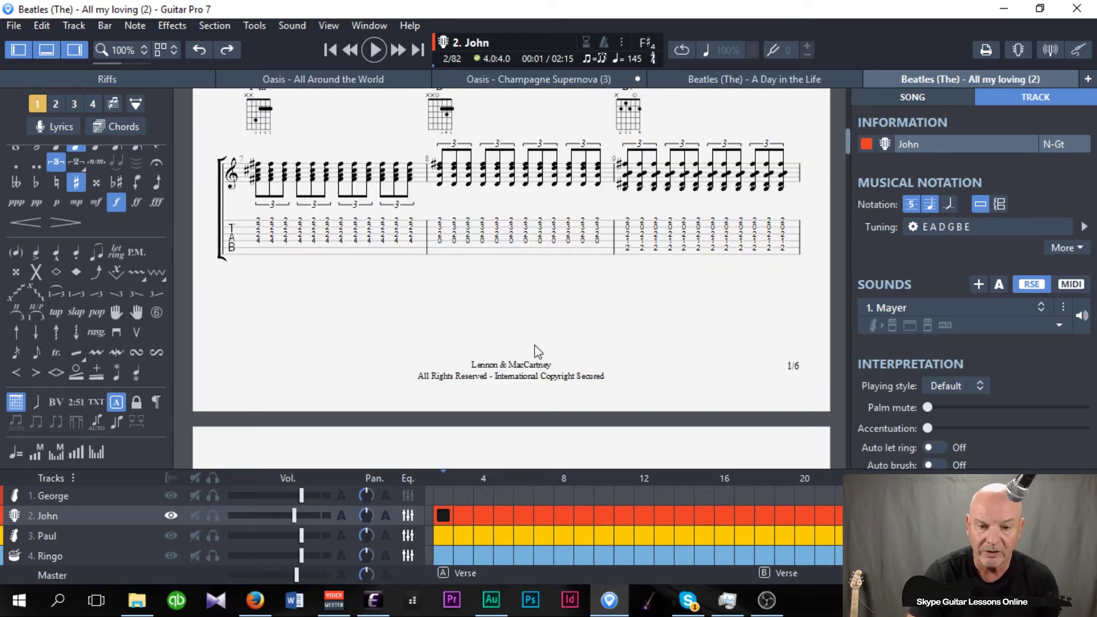
{"action": "scroll", "coordinate": [536, 350], "scroll_direction": "up", "scroll_amount": 8}
{"action": "scroll", "coordinate": [521, 338], "scroll_direction": "up", "scroll_amount": 2}
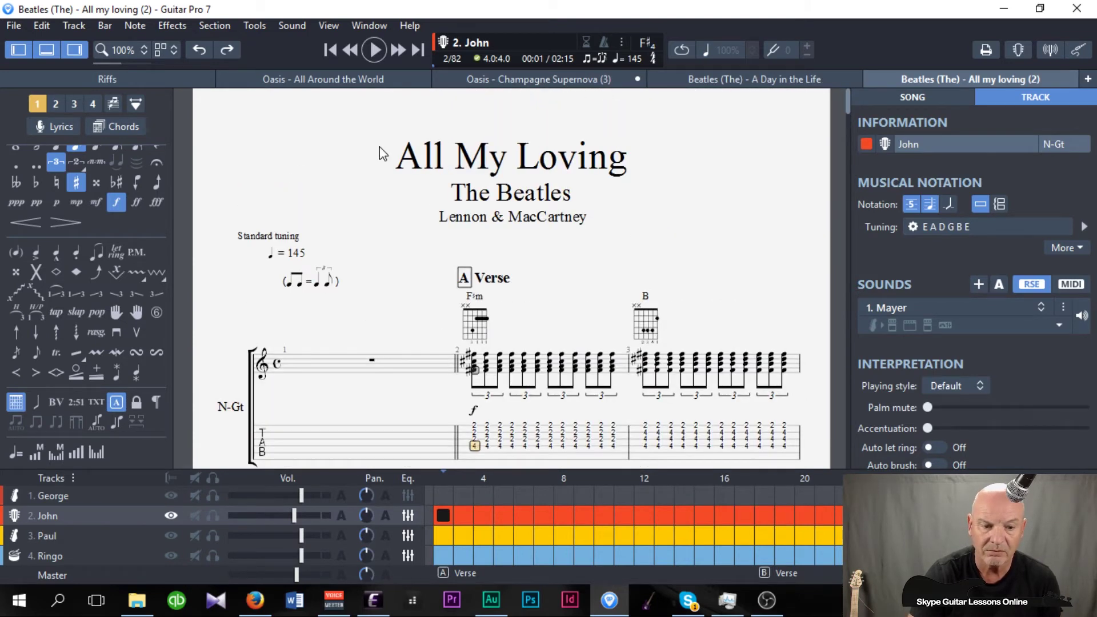
{"action": "scroll", "coordinate": [347, 244], "scroll_direction": "down", "scroll_amount": 2}
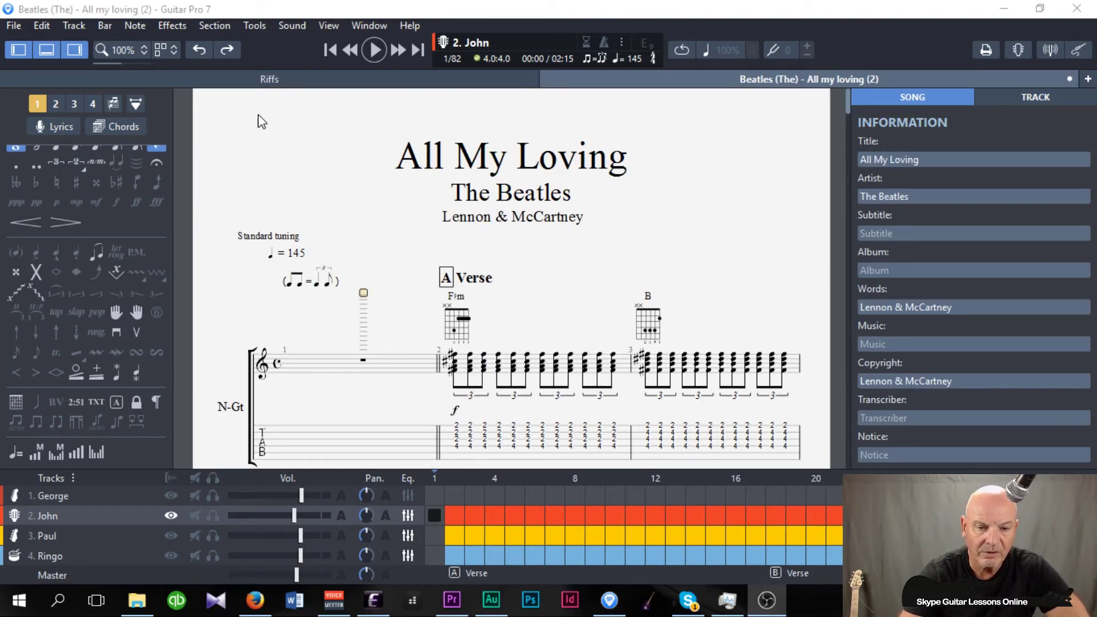
{"action": "scroll", "coordinate": [370, 224], "scroll_direction": "down", "scroll_amount": 3}
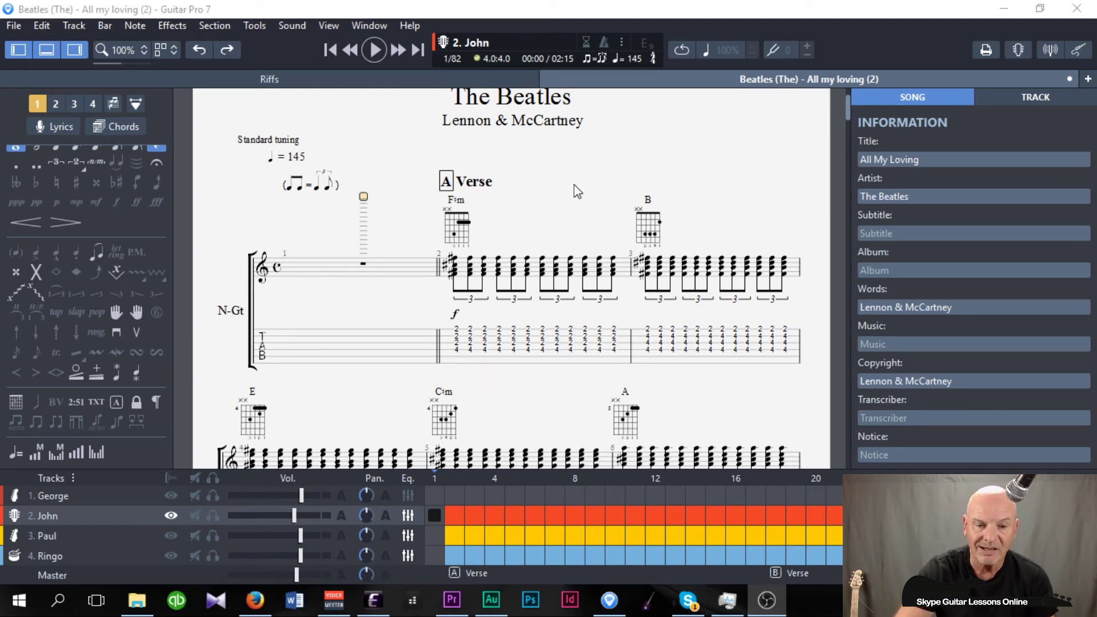
{"action": "scroll", "coordinate": [563, 195], "scroll_direction": "up", "scroll_amount": 2}
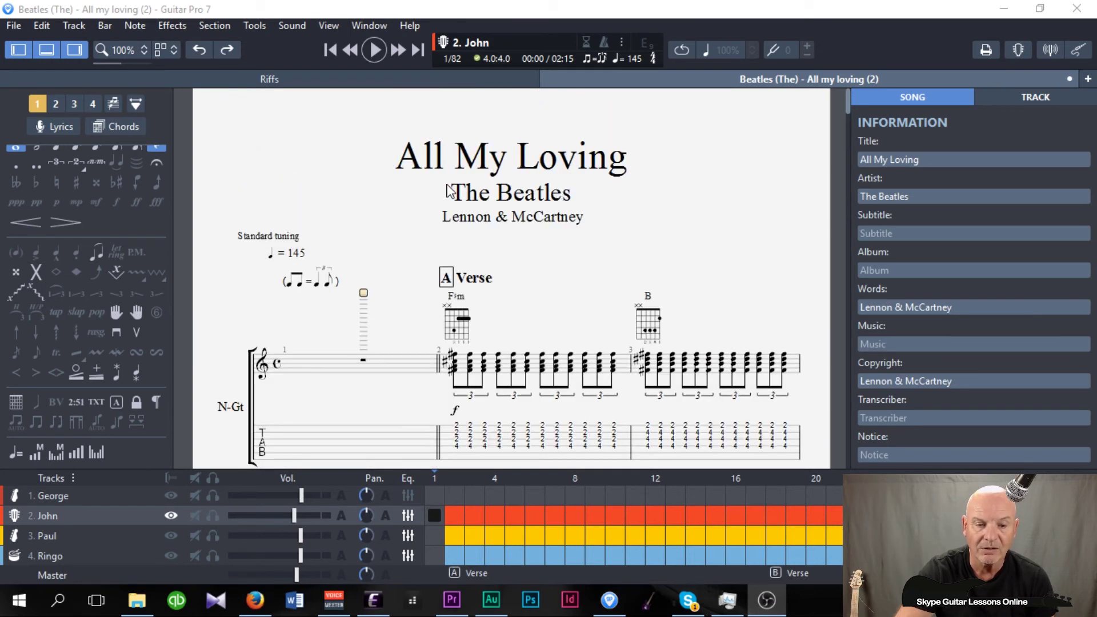